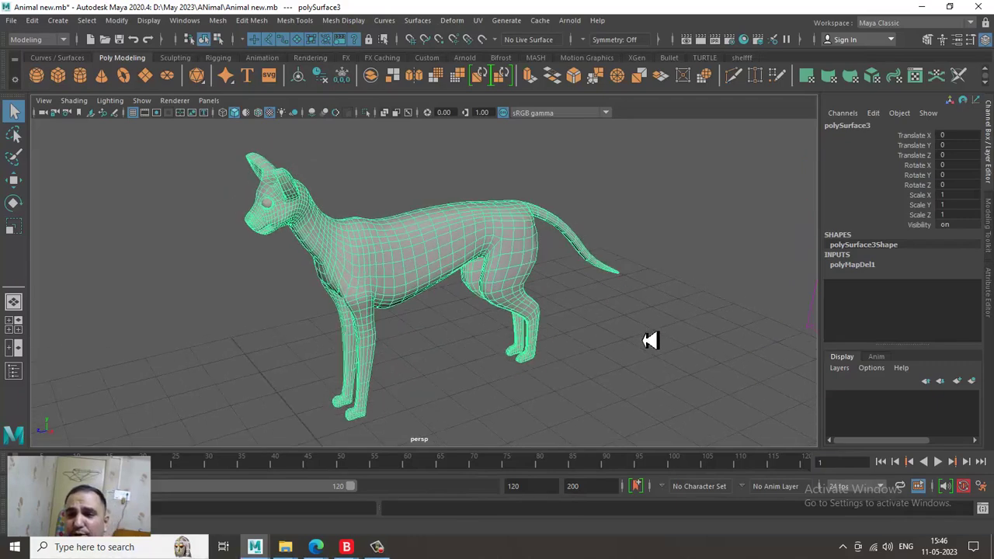
- Examine the animal mesh's topology from the side and front, including the head, legs and tail
alt+drag(561, 319, 614, 312)
alt+right_drag(541, 265, 540, 272)
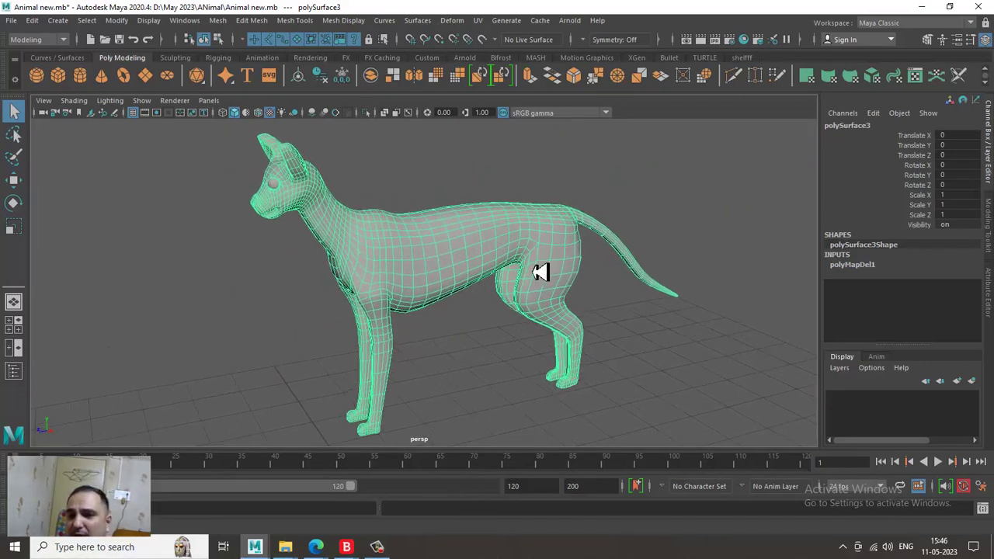
alt+drag(523, 307, 495, 323)
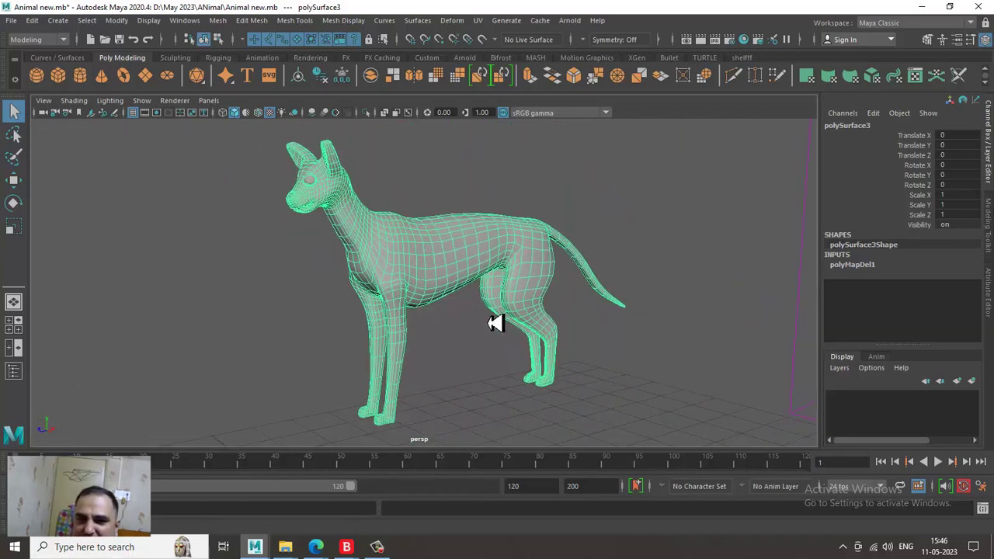
click(623, 313)
click(497, 260)
mouse_move(455, 300)
alt+mouse_down()
mouse_move(644, 313)
mouse_move(474, 300)
alt+mouse_up()
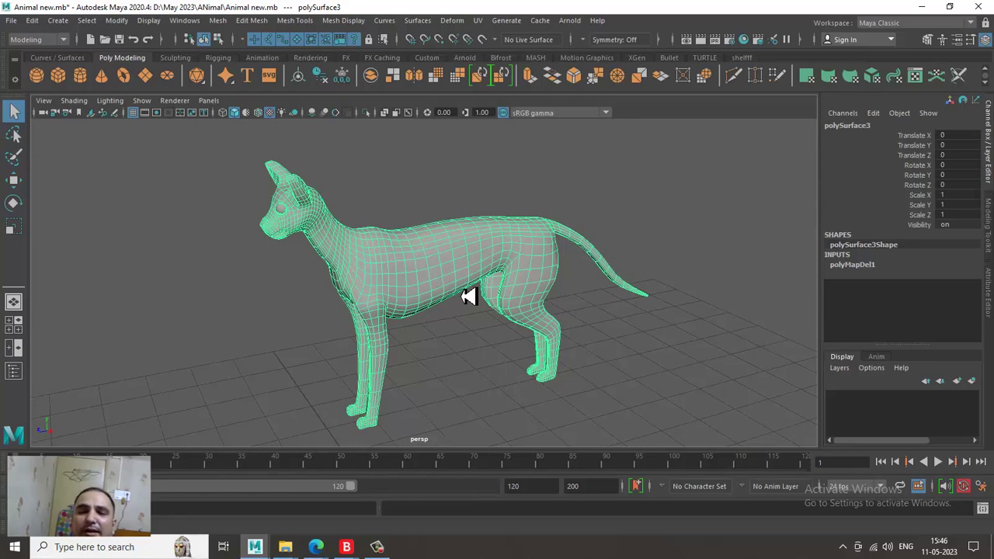
alt+drag(497, 385, 365, 224)
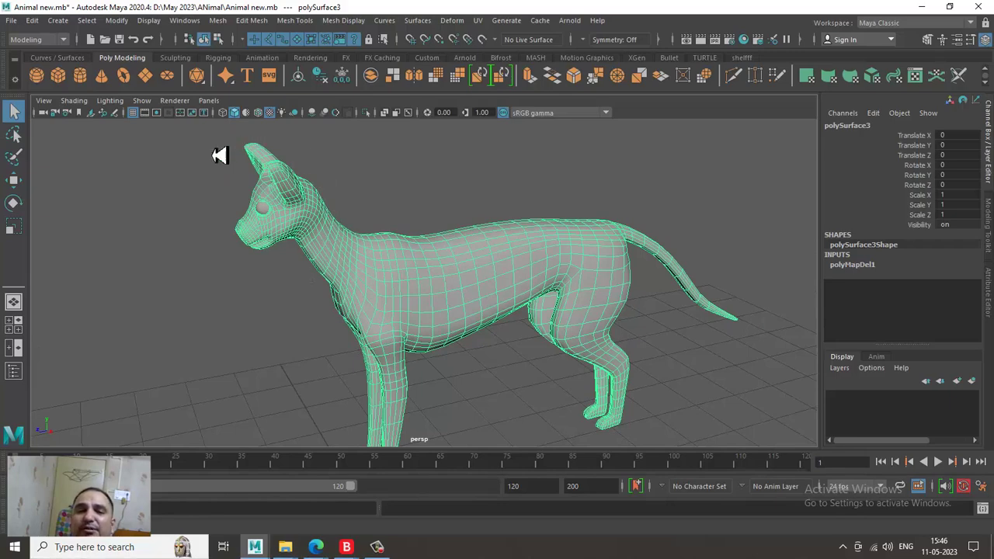
alt+drag(340, 270, 571, 257)
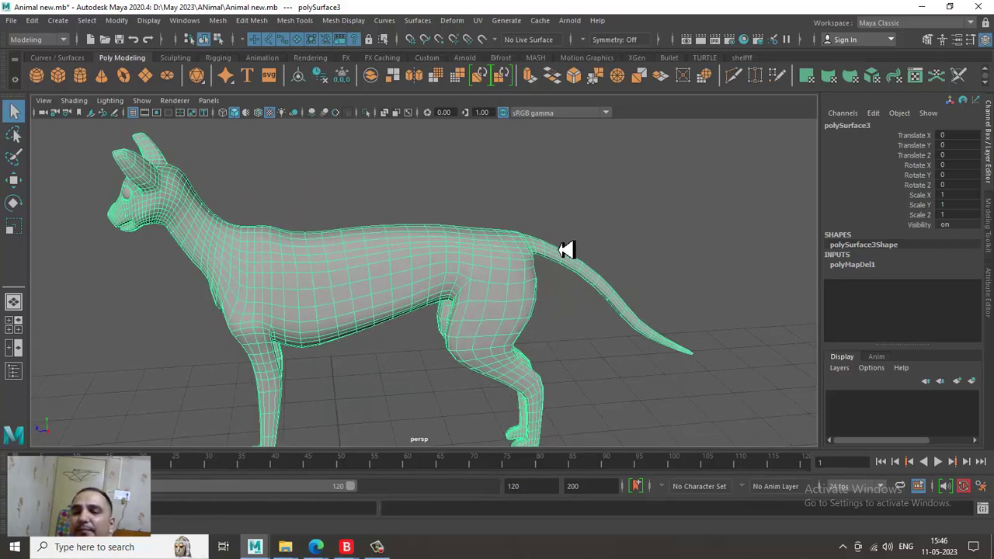
alt+drag(509, 291, 436, 264)
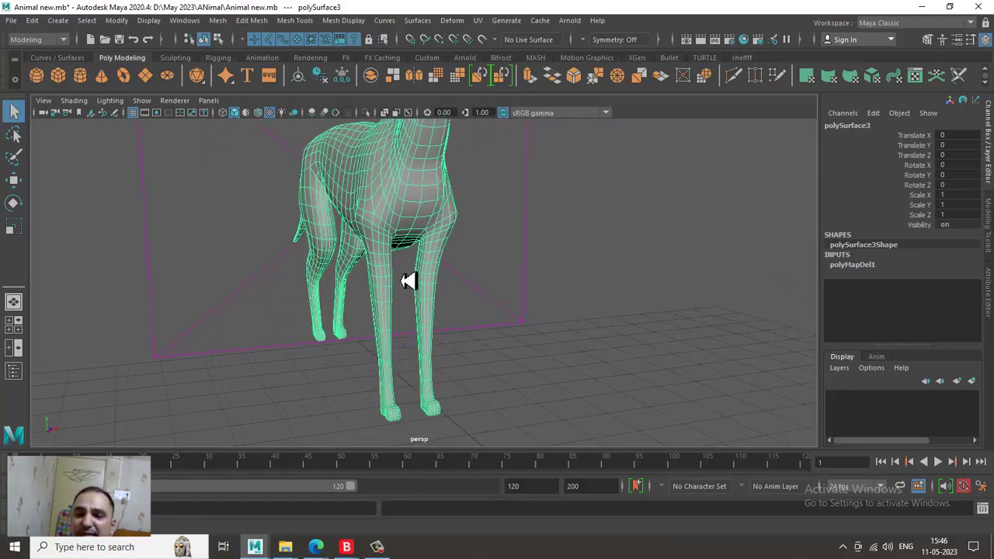
alt+drag(473, 342, 317, 221)
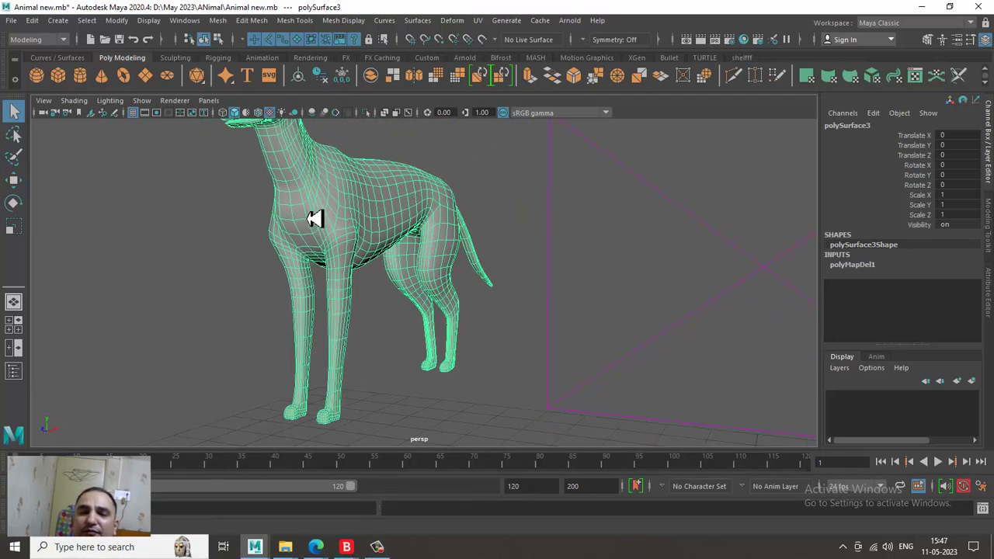
alt+drag(341, 273, 477, 278)
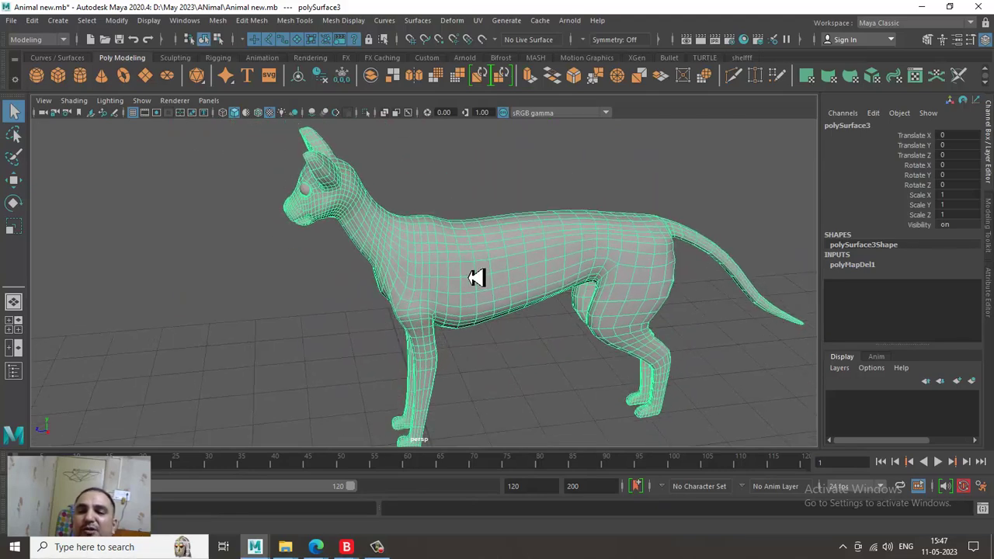
alt+drag(471, 231, 452, 266)
alt+drag(383, 250, 397, 251)
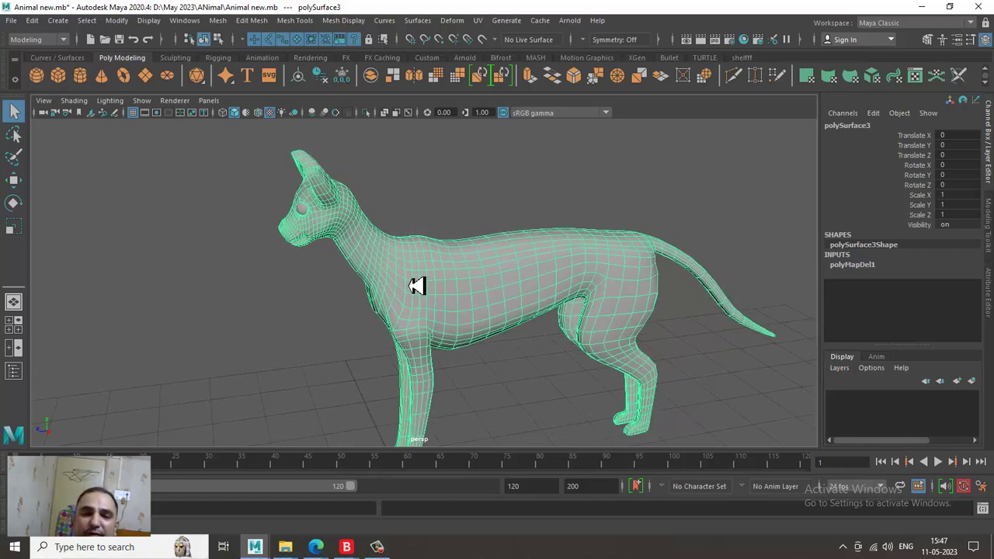
- Switch the animal mesh to edge selection and select the edge loop around the neck behind the head
click(414, 170)
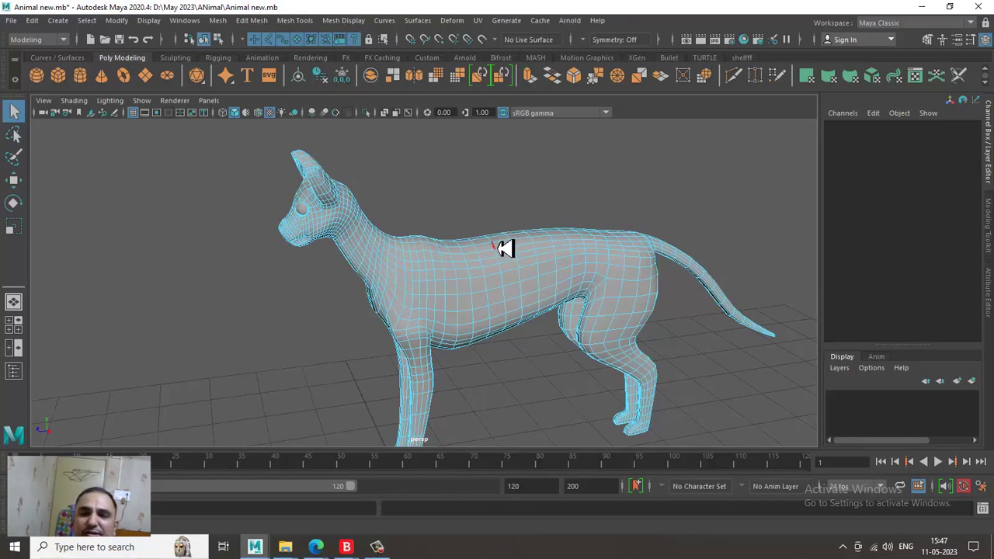
alt+drag(376, 282, 393, 275)
right_drag(418, 282, 417, 145)
scroll(397, 300, up, 1)
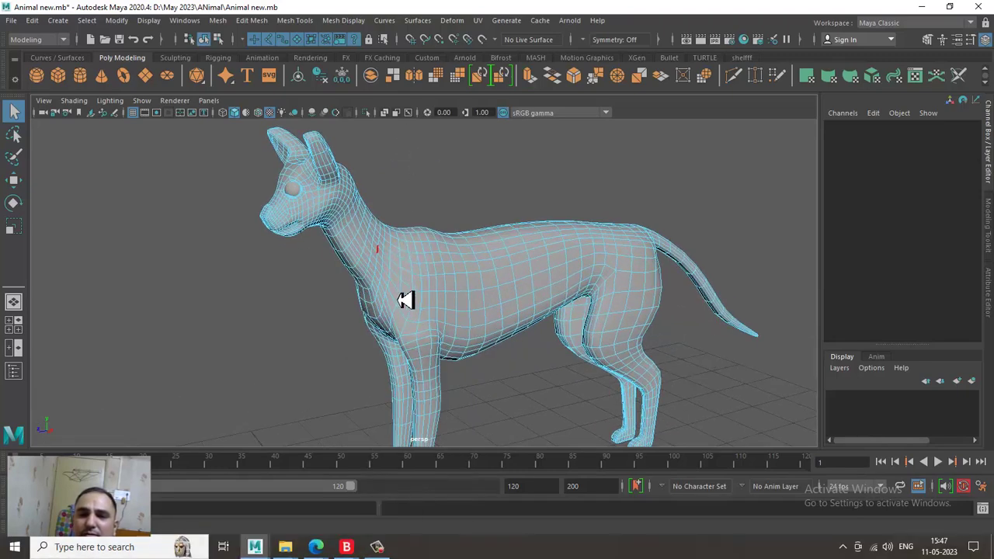
alt+drag(404, 300, 368, 211)
scroll(303, 231, up, 3)
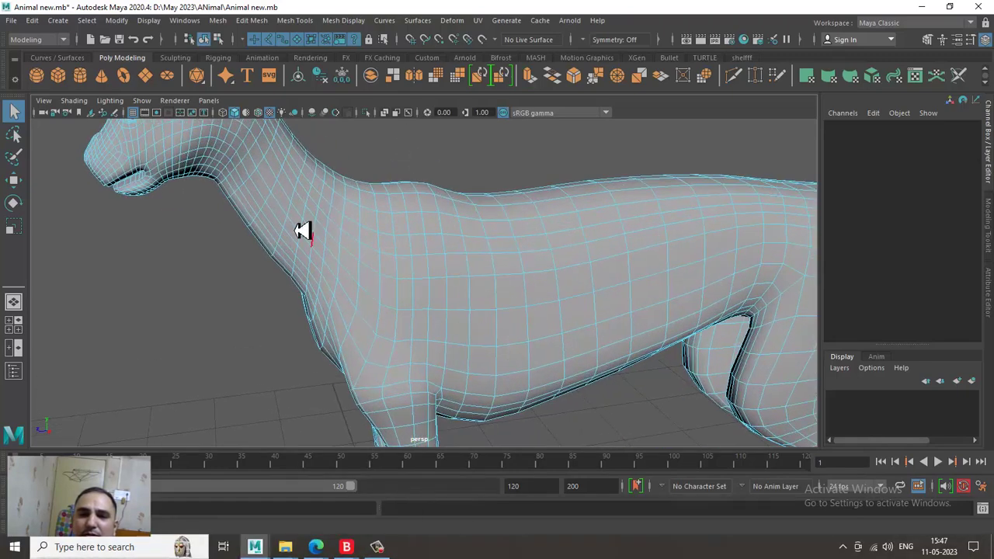
click(281, 195)
alt+drag(394, 180, 436, 304)
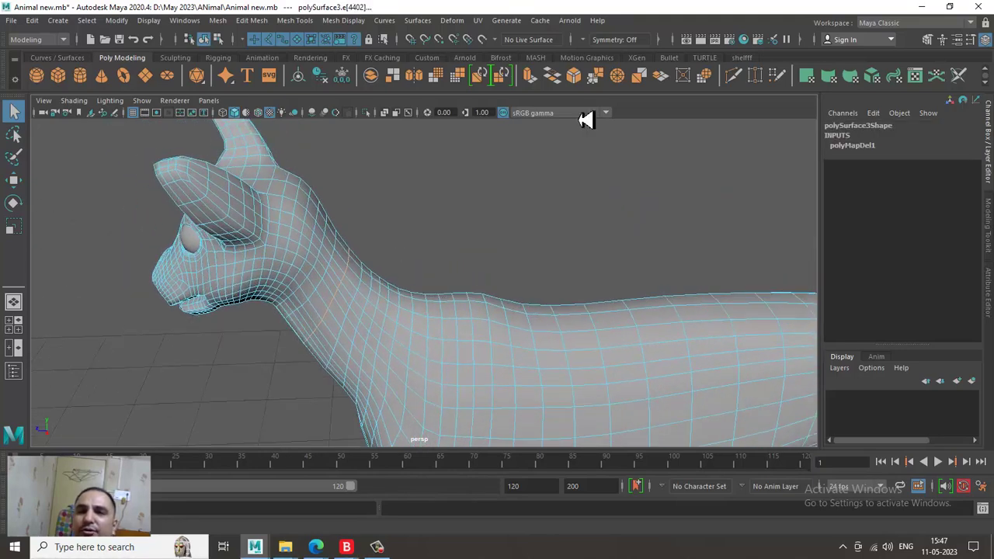
- Open the UV Editor without the UV Toolkit and turn off its checkered texture display
click(478, 20)
click(504, 44)
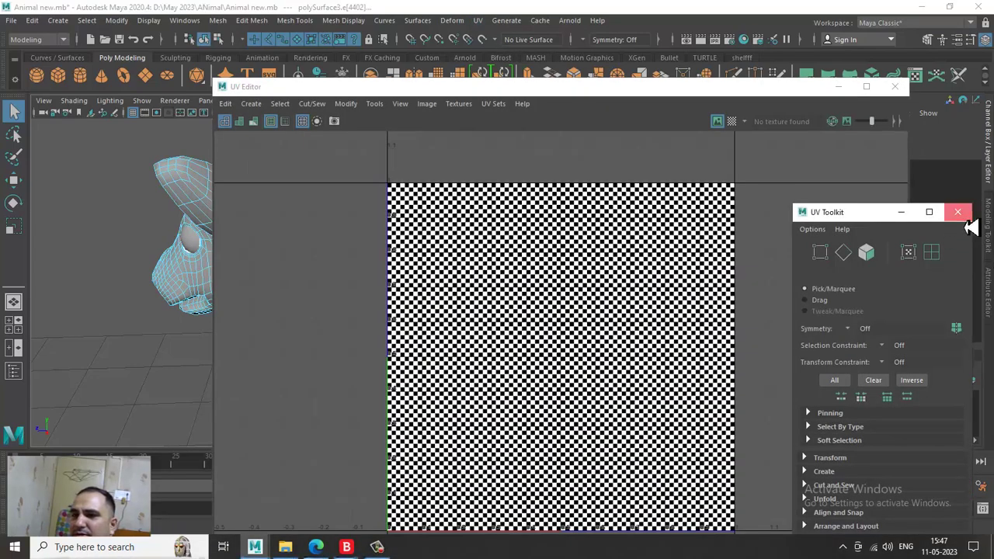
click(958, 212)
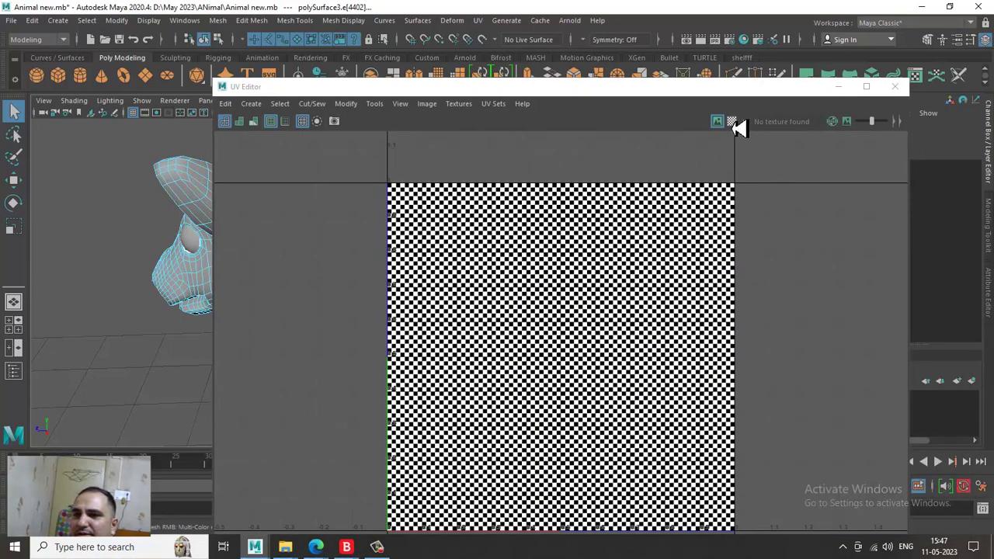
click(744, 130)
click(731, 128)
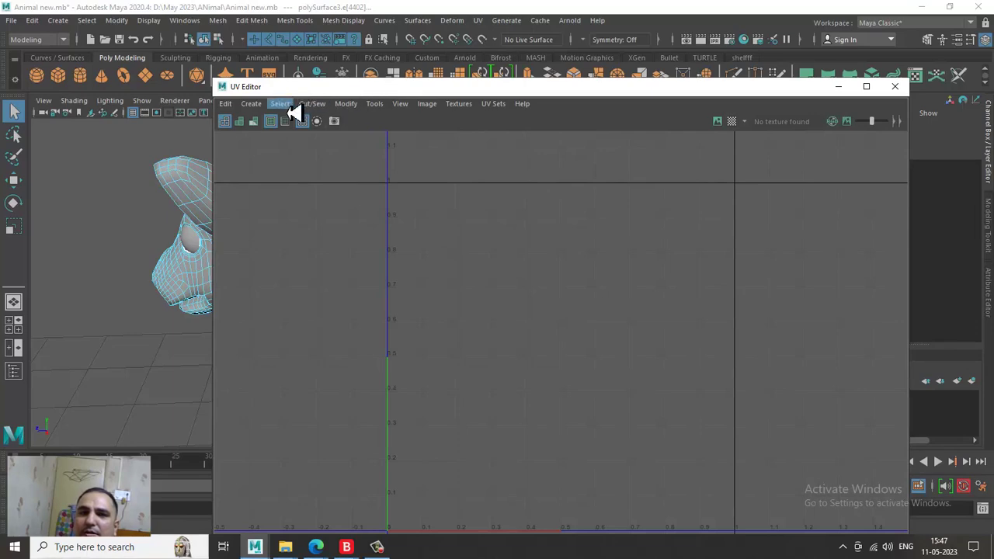
- Place the UV Editor beside the model view and cut the UVs along the selected neck edge loop
click(319, 105)
click(342, 107)
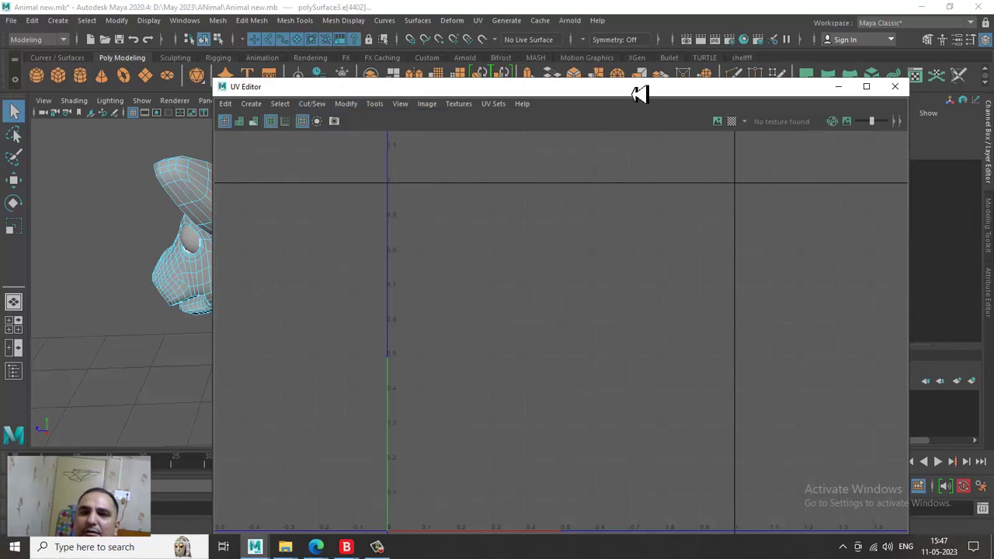
drag(375, 93, 663, 114)
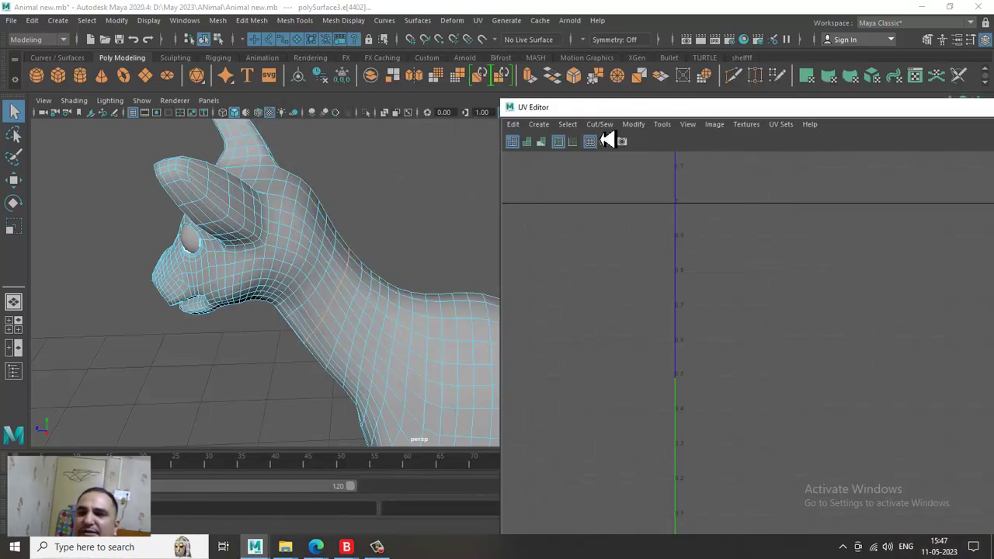
click(603, 126)
click(632, 191)
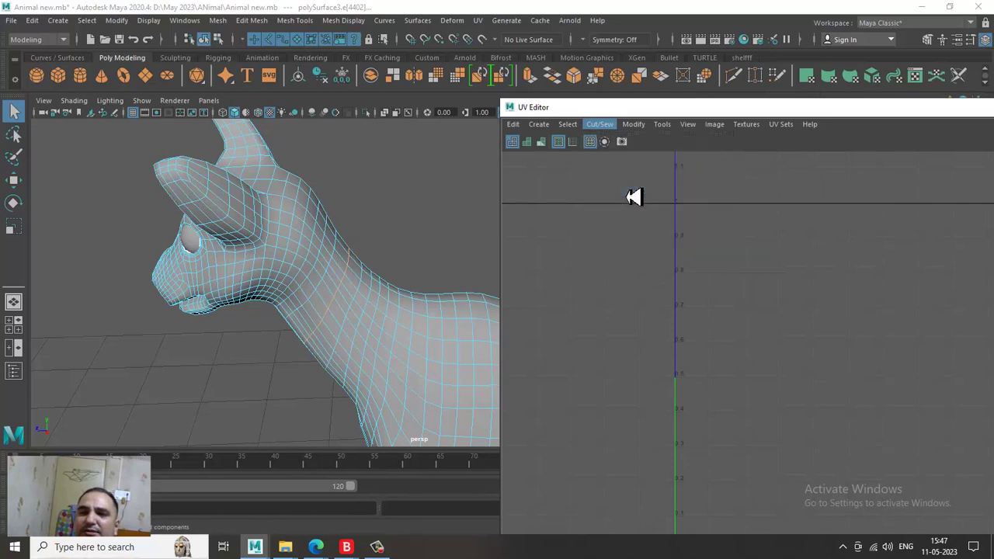
- Select the faces of the head, ears and upper neck, leaving out the faces behind the neck loop
right_drag(315, 204, 327, 238)
scroll(359, 204, down, 3)
alt+drag(344, 260, 327, 212)
drag(173, 119, 282, 342)
scroll(330, 272, up, 3)
ctrl+drag(302, 289, 282, 303)
alt+drag(259, 339, 281, 269)
key(w)
alt+middle_drag(810, 462, 826, 292)
alt+middle_drag(775, 410, 750, 416)
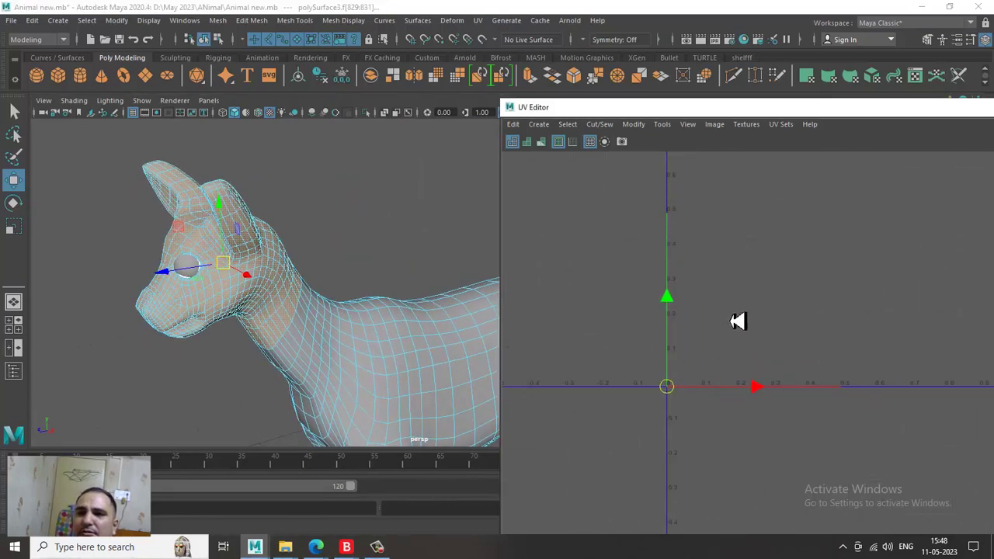
- Apply a planar UV projection from the Z axis to the selected head faces and frame the result in the UV Editor
click(480, 21)
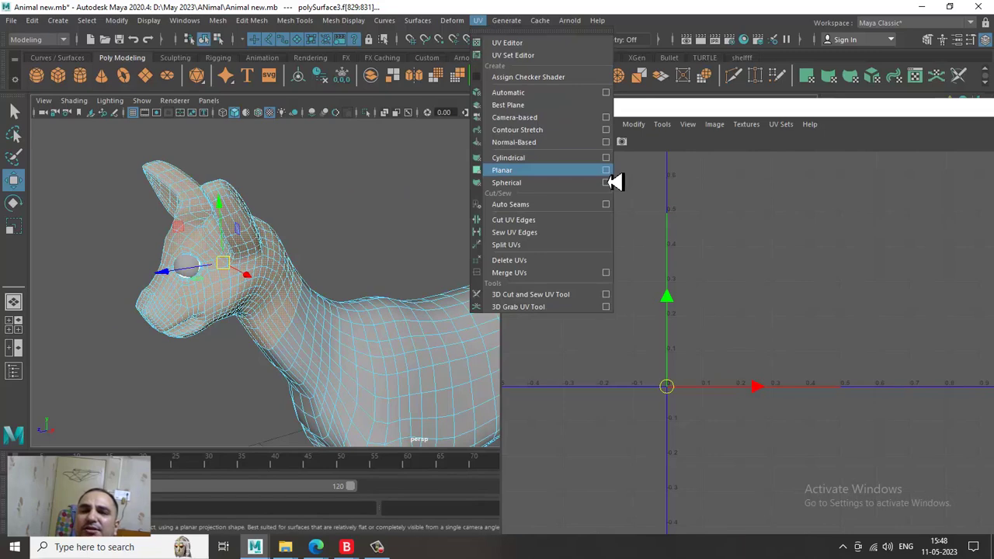
click(605, 170)
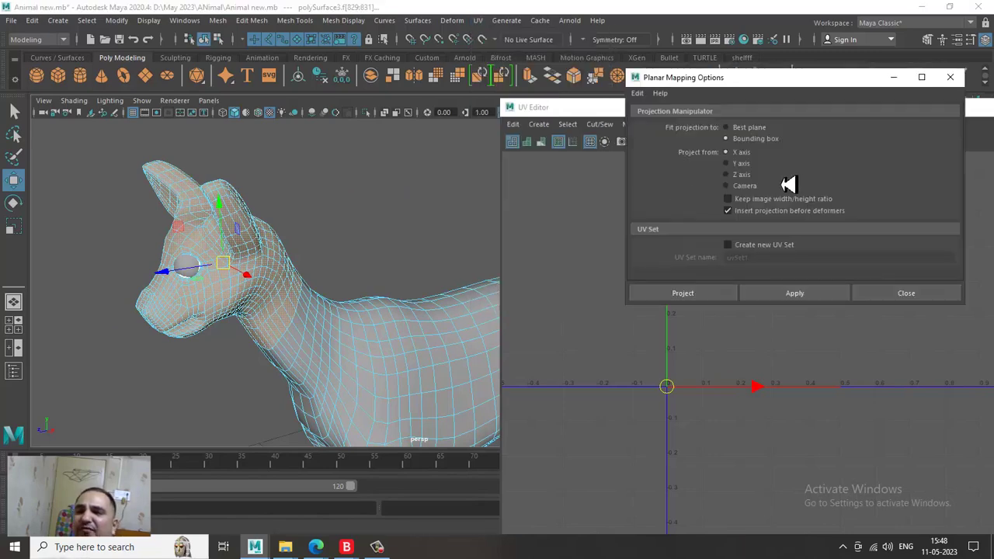
click(697, 291)
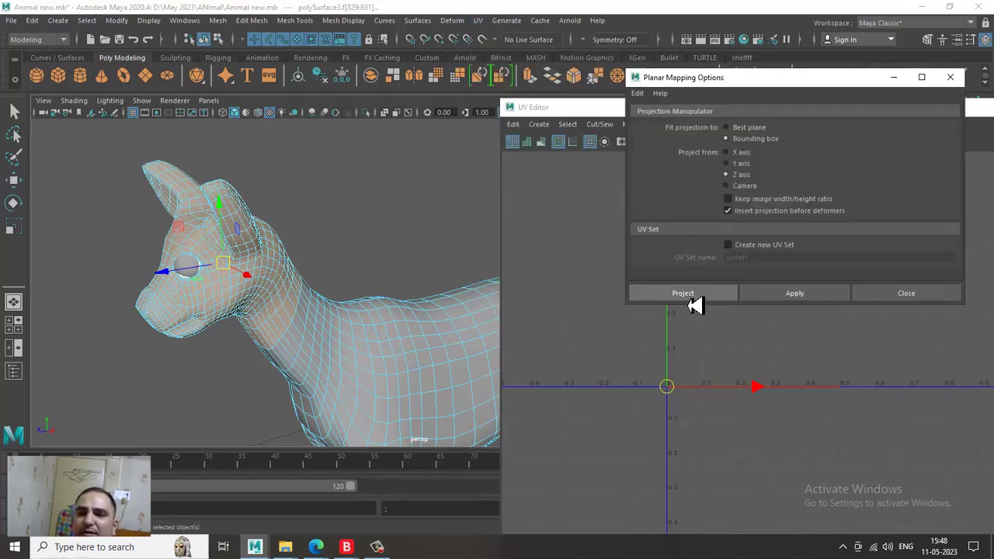
click(377, 213)
alt+drag(378, 213, 280, 246)
right_drag(841, 227, 756, 193)
click(867, 254)
key(f)
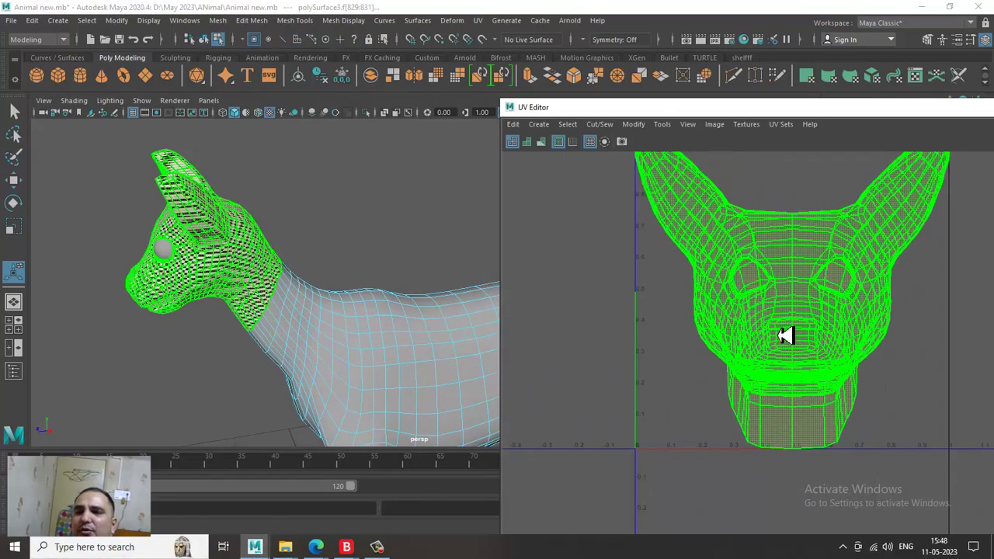
- Select the edge loop where the mapped head meets the neck and cut its UVs
key(w)
click(329, 243)
alt+drag(295, 282, 251, 256)
right_drag(244, 205, 244, 90)
alt+drag(360, 209, 268, 252)
right_click(268, 253)
right_drag(268, 254, 278, 250)
alt+middle_drag(330, 260, 269, 332)
alt+middle_drag(330, 329, 316, 338)
alt+drag(316, 337, 230, 285)
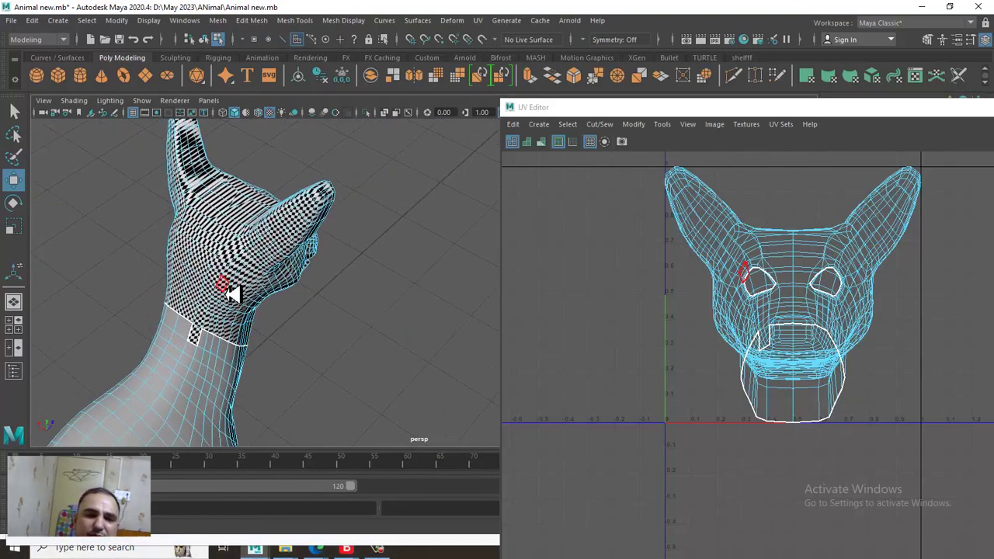
double_click(200, 334)
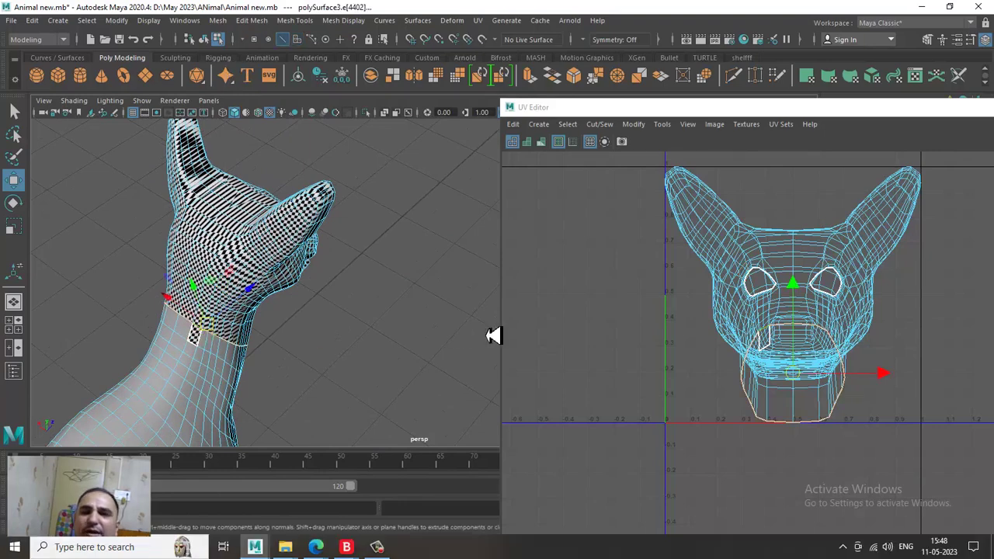
click(601, 126)
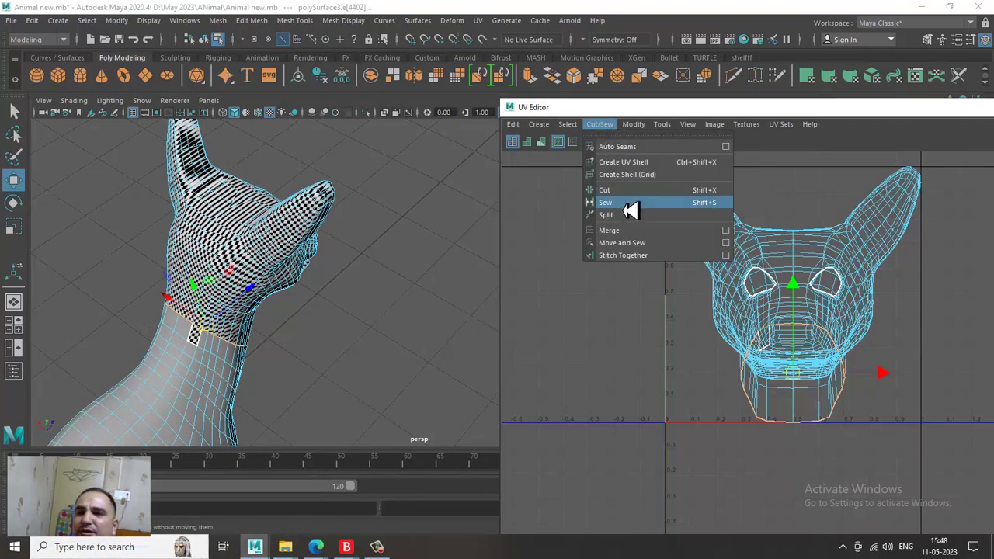
click(628, 193)
- Select all head faces in the UV layout and try to deselect the stray checkered face behind the neck loop
alt+drag(423, 222, 391, 239)
right_drag(212, 225, 258, 186)
drag(628, 156, 993, 500)
drag(168, 365, 182, 345)
ctrl+click(194, 344)
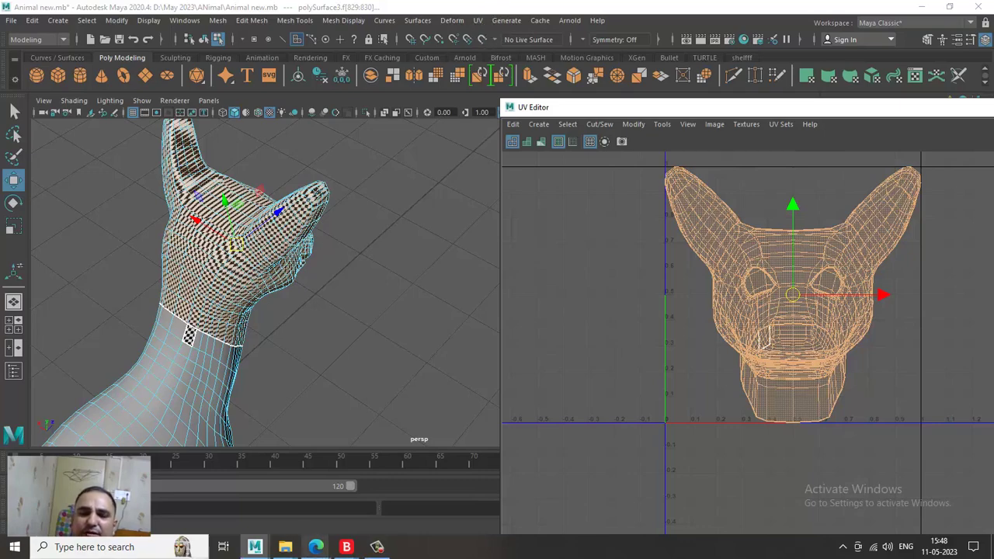
- Undo the neck UV cut and the selections around it, back to the projected head faces
scroll(349, 313, down, 5)
alt+drag(323, 342, 271, 287)
key(ctrl+z)
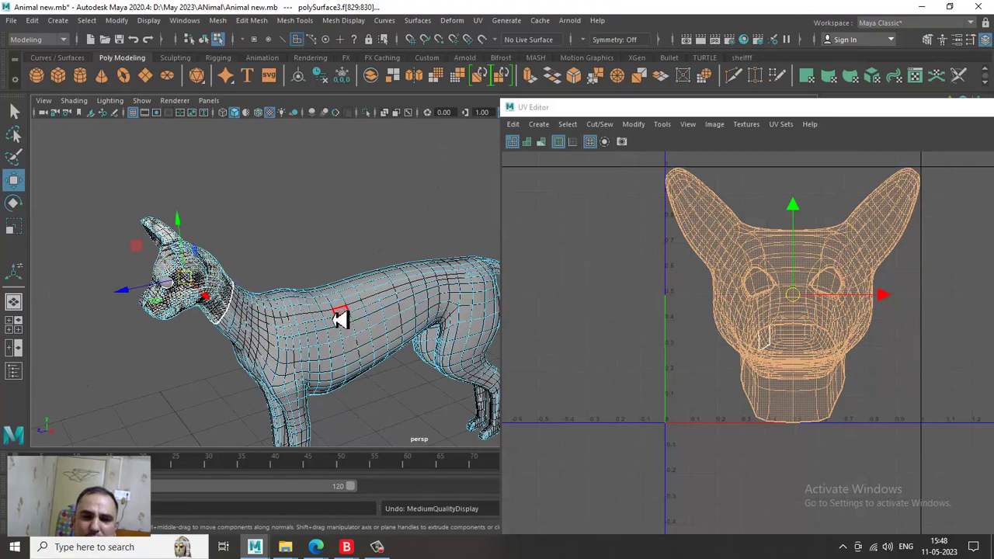
right_drag(250, 307, 368, 140)
click(365, 184)
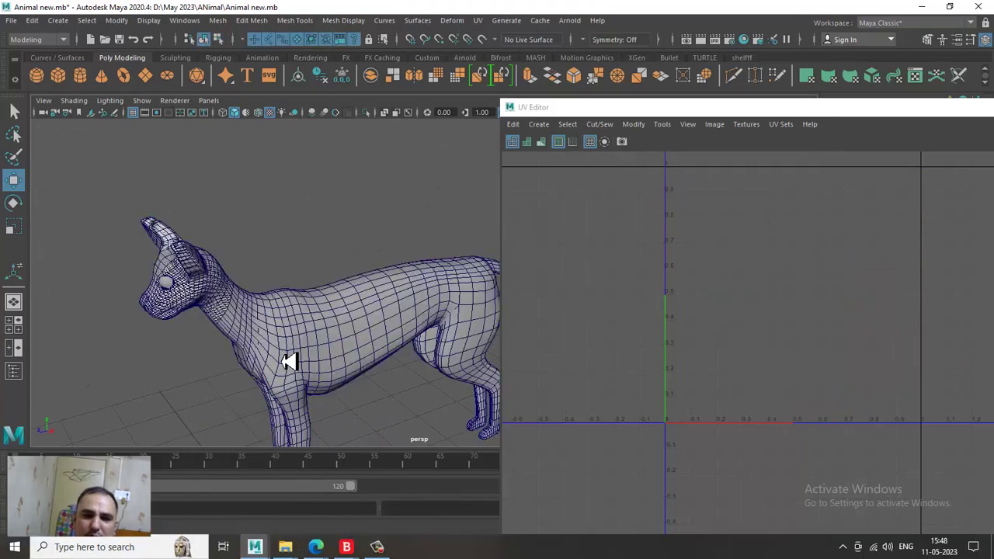
click(283, 362)
drag(445, 355, 406, 344)
key(ctrl+z)
key(ctrl+z)
key(ctrl+z)
key(ctrl+z)
key(ctrl+z)
key(ctrl+z)
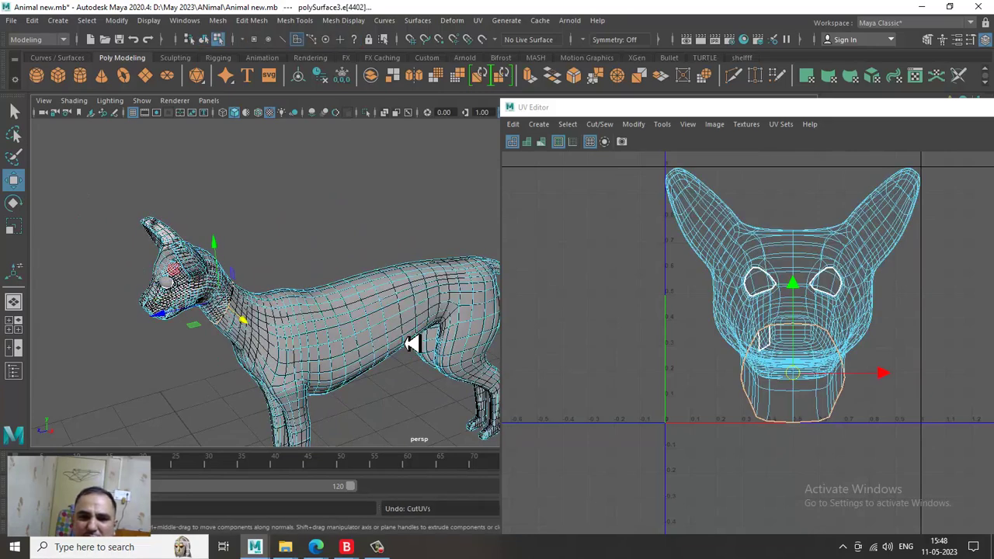
key(ctrl+z)
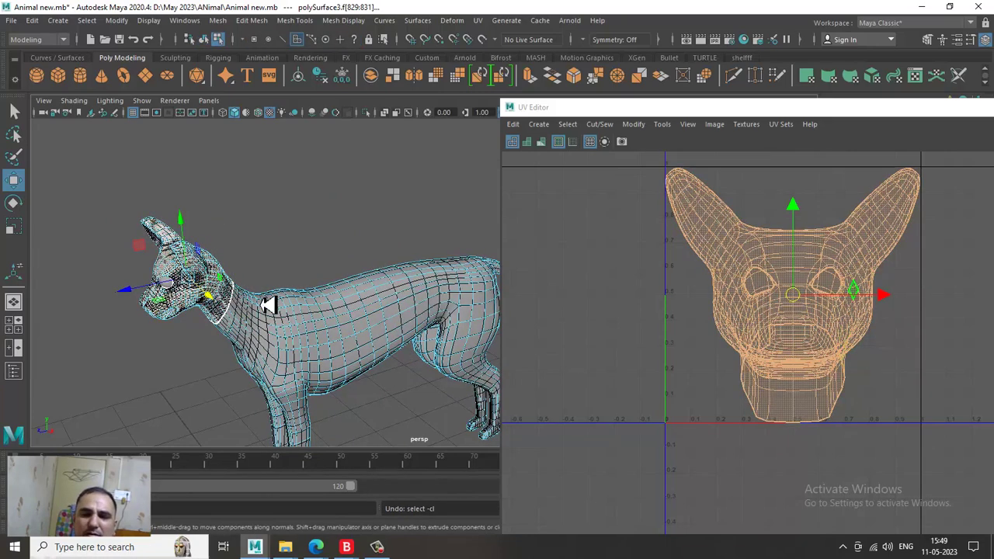
- Try deleting the edges of the whole animal mesh and undo the deletion
alt+drag(214, 311, 166, 337)
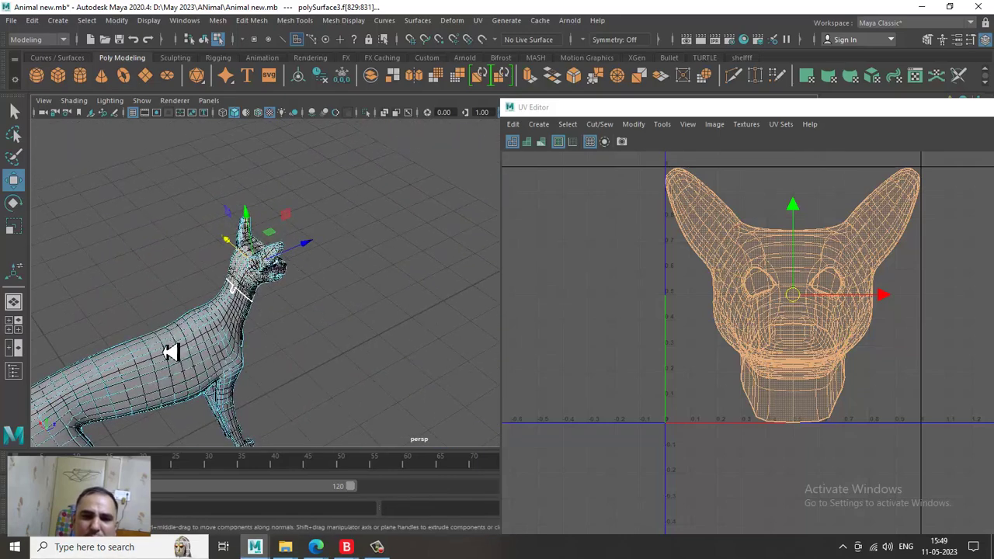
right_click(192, 363)
right_drag(193, 363, 196, 246)
alt+right_drag(196, 246, 87, 27)
drag(110, 191, 530, 443)
key(Delete)
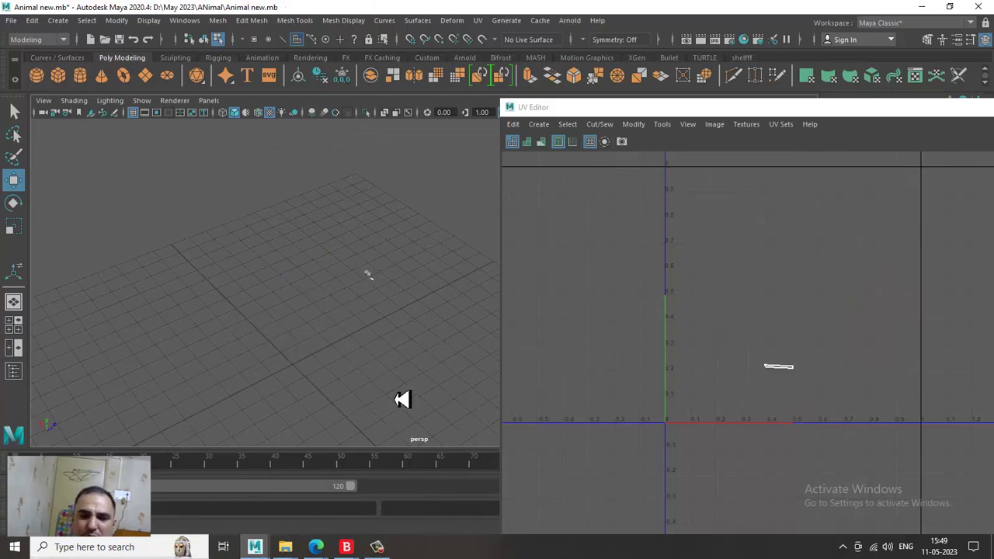
key(ctrl+z)
- Switch back to face selection and select all faces of the head's shell in the UV Editor
alt+drag(357, 304, 391, 332)
right_drag(354, 295, 561, 30)
alt+drag(330, 292, 417, 233)
click(417, 233)
mouse_move(308, 411)
alt+middle_down()
mouse_move(304, 347)
mouse_move(237, 350)
alt+middle_up()
alt+right_drag(237, 349, 455, 361)
click(245, 264)
alt+middle_drag(264, 241, 382, 373)
alt+drag(381, 373, 259, 320)
alt+middle_drag(273, 381, 306, 293)
alt+right_drag(306, 293, 445, 466)
alt+middle_drag(66, 342, 295, 233)
right_drag(251, 204, 320, 251)
alt+drag(342, 292, 330, 314)
drag(649, 165, 980, 464)
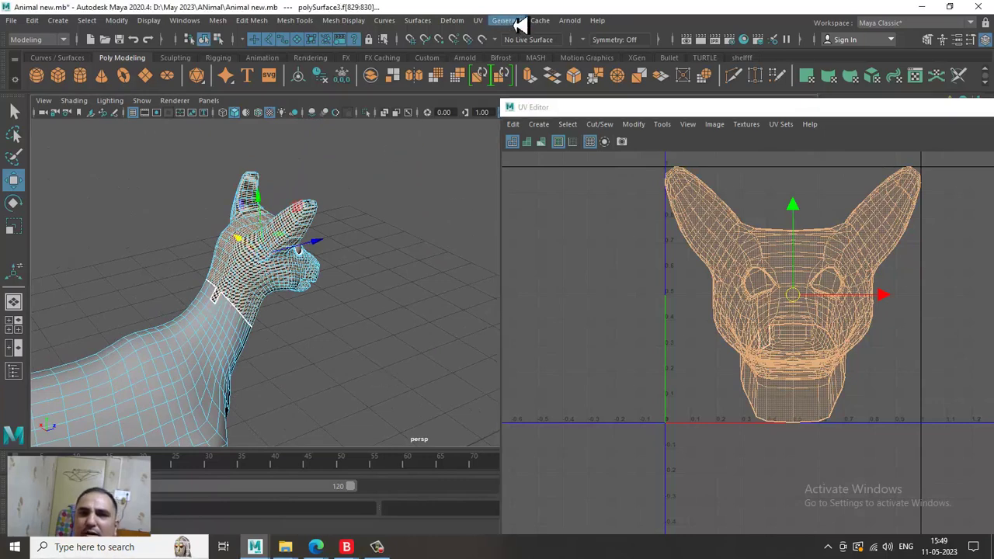
- Planar-map the selected head faces, projecting from the Z axis and fitted to the bounding box
click(480, 24)
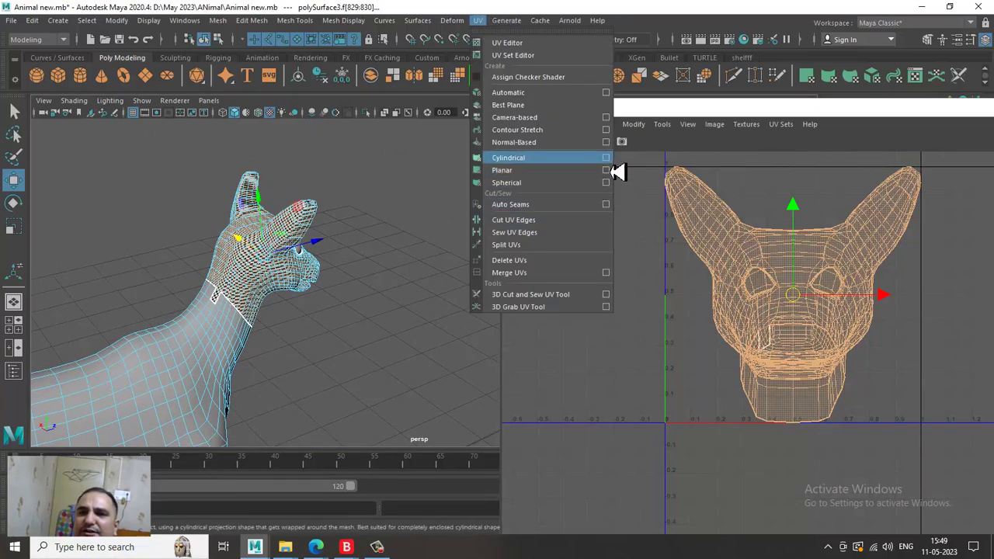
click(608, 172)
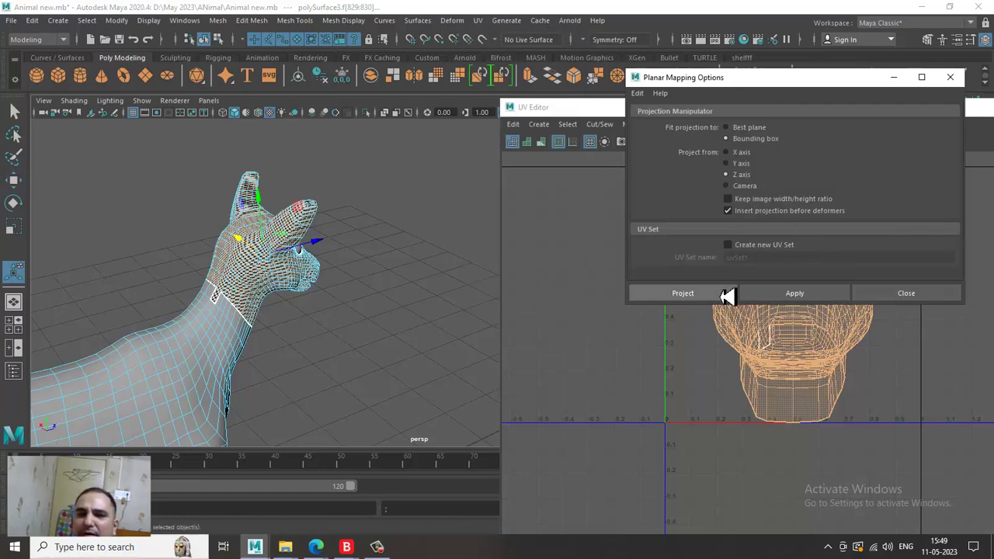
click(728, 295)
alt+drag(330, 289, 505, 281)
alt+middle_drag(383, 252, 177, 240)
key(w)
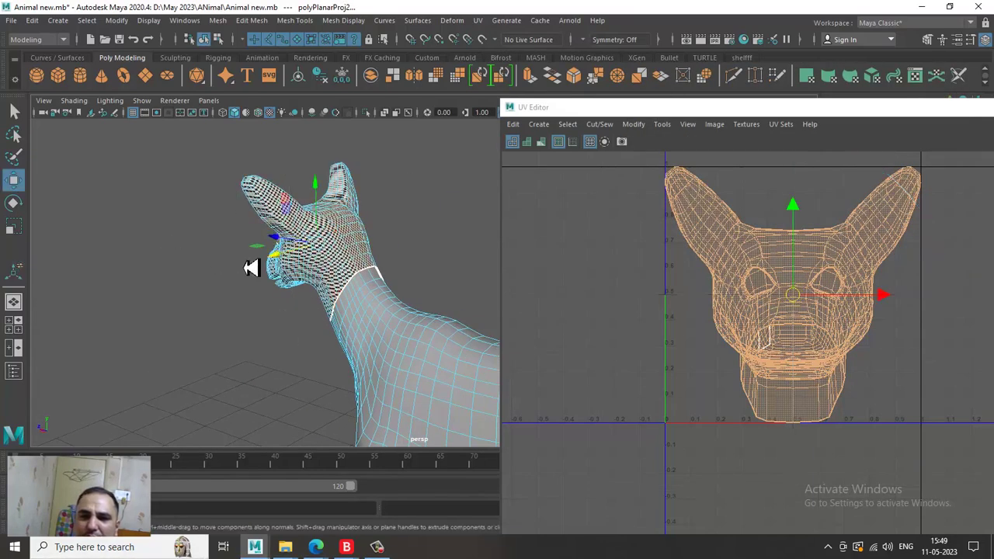
alt+drag(248, 270, 238, 265)
- Select the whole head shell in the UV Editor and move it outside the 0-1 UV tile
right_drag(837, 292, 758, 260)
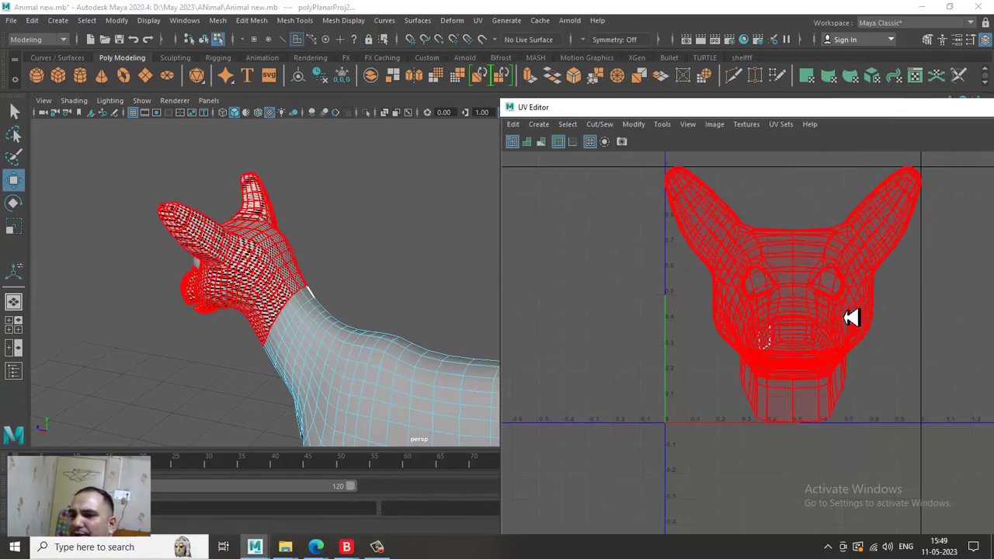
click(800, 317)
scroll(797, 301, down, 2)
drag(796, 301, 529, 222)
- Examine the edge loops on the neck, hindquarters and tops of the front legs for suitable places to separate the UVs
alt+middle_drag(275, 314, 202, 282)
alt+drag(202, 282, 247, 275)
alt+right_drag(246, 275, 344, 288)
alt+drag(344, 288, 287, 286)
alt+drag(410, 350, 380, 293)
alt+drag(306, 294, 266, 228)
right_drag(265, 204, 266, 5)
alt+drag(246, 224, 471, 243)
alt+drag(302, 248, 281, 238)
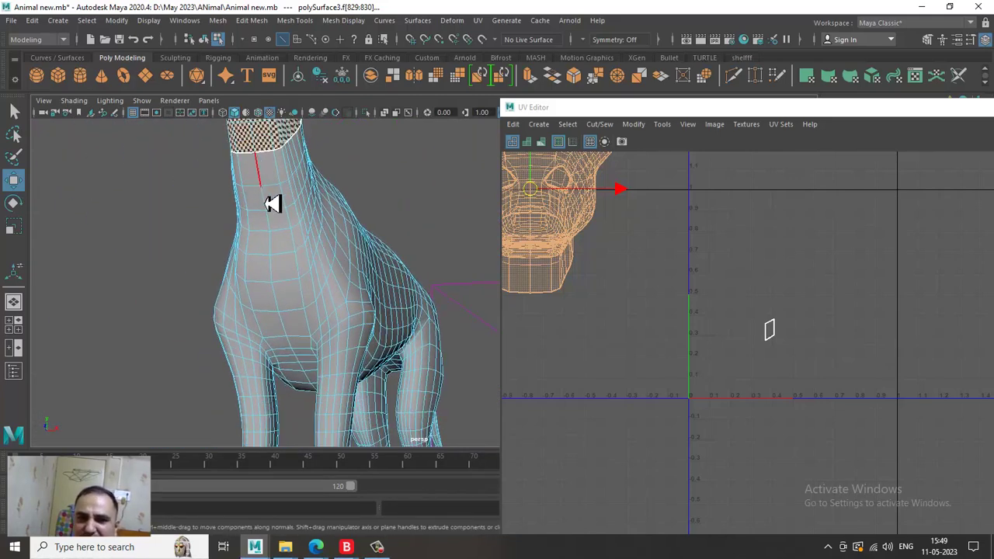
alt+drag(412, 376, 359, 301)
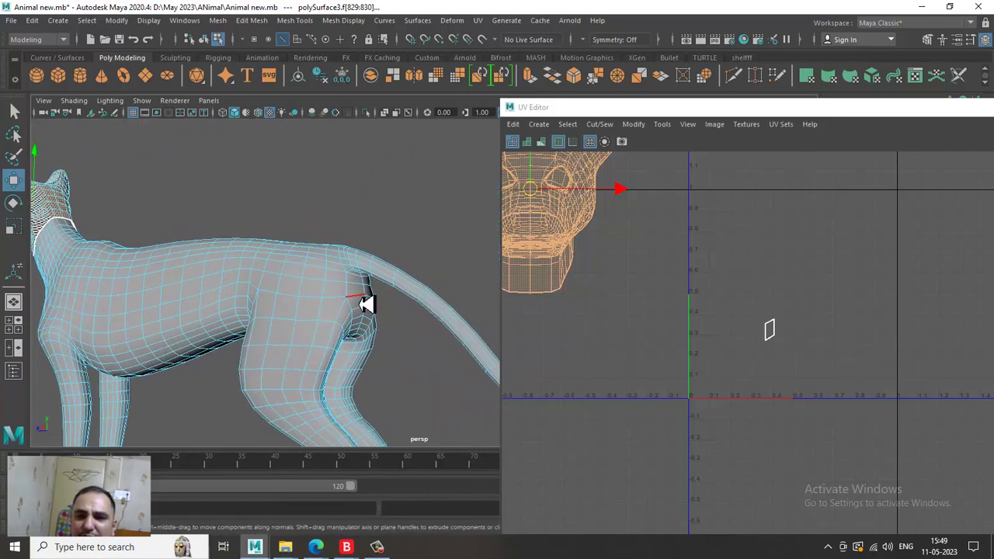
alt+drag(256, 312, 207, 276)
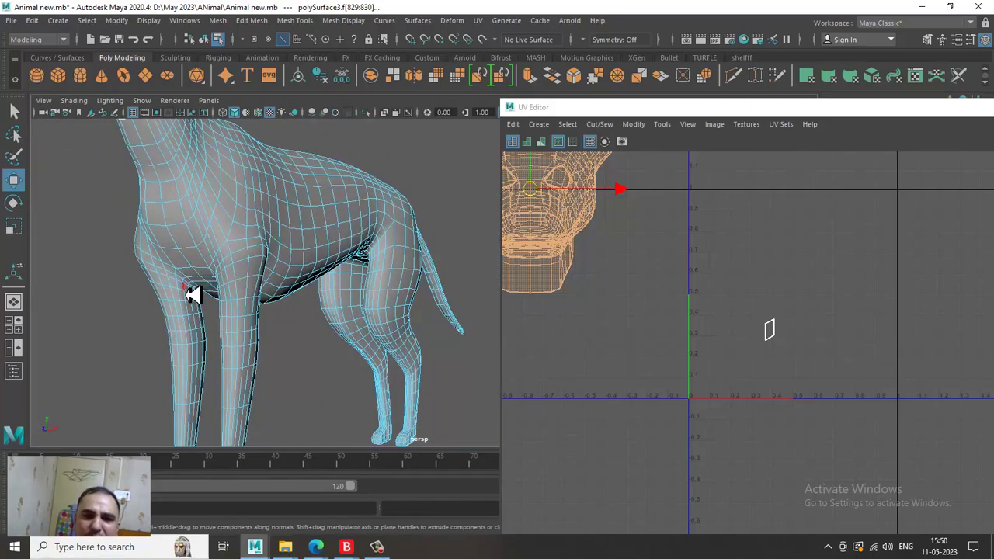
alt+drag(213, 439, 311, 254)
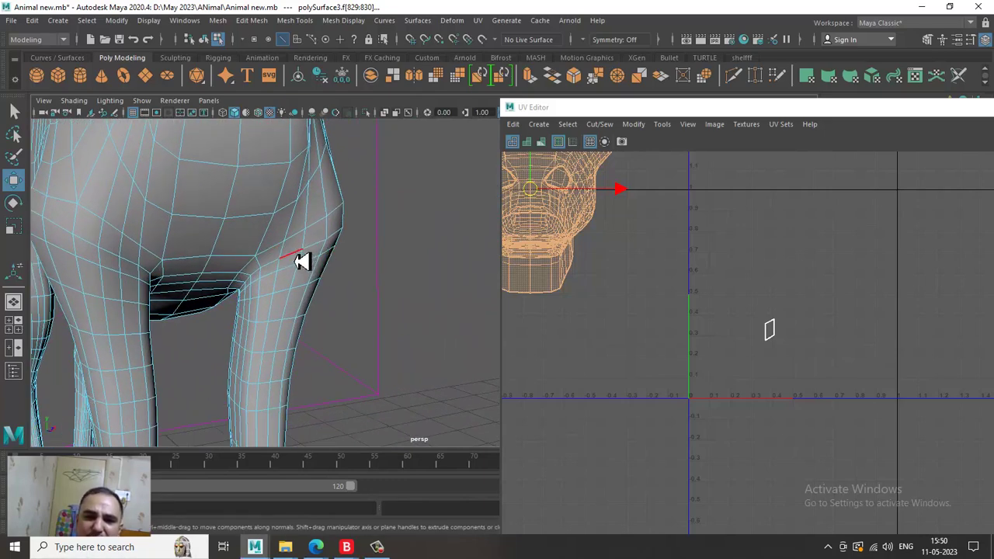
click(302, 261)
alt+drag(285, 269, 227, 233)
alt+drag(288, 221, 240, 155)
- Lasso-select the faces of one front leg from its shoulder loop down to the paw, removing the unwanted faces
right_drag(231, 141, 234, 188)
scroll(271, 218, down, 5)
alt+drag(280, 209, 295, 233)
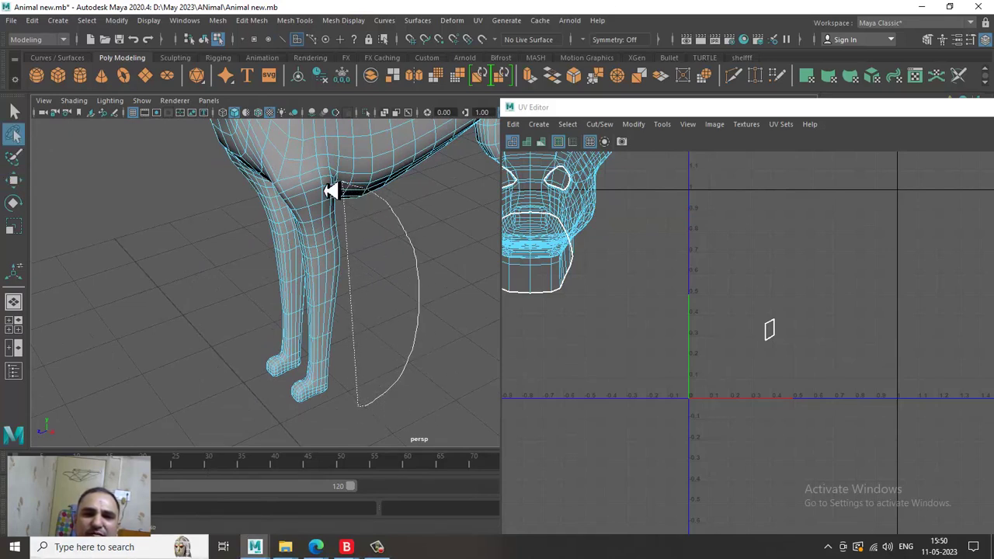
alt+drag(336, 484, 296, 426)
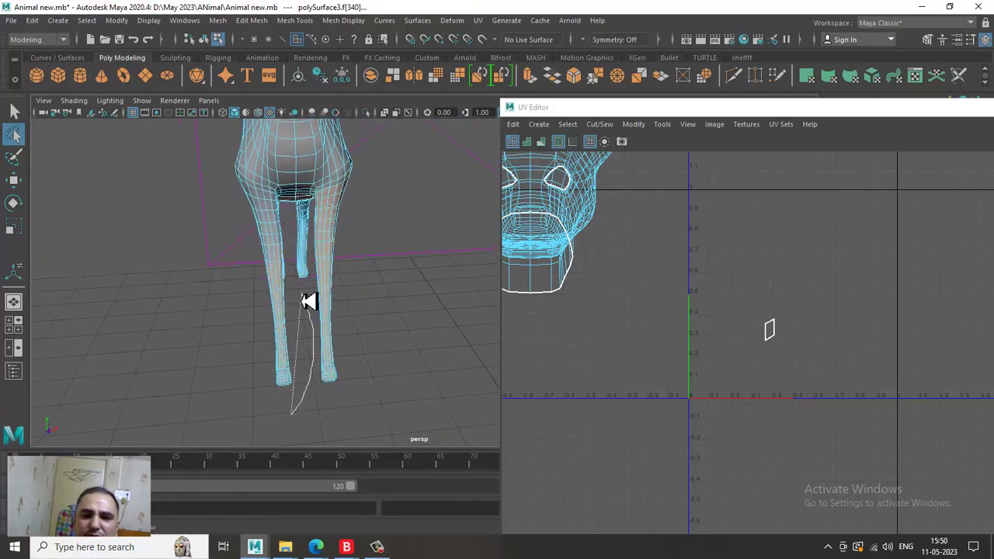
ctrl+drag(282, 486, 279, 487)
mouse_move(364, 342)
alt+mouse_down()
mouse_move(370, 309)
mouse_move(333, 239)
mouse_move(365, 274)
mouse_move(417, 279)
mouse_move(251, 268)
alt+mouse_up()
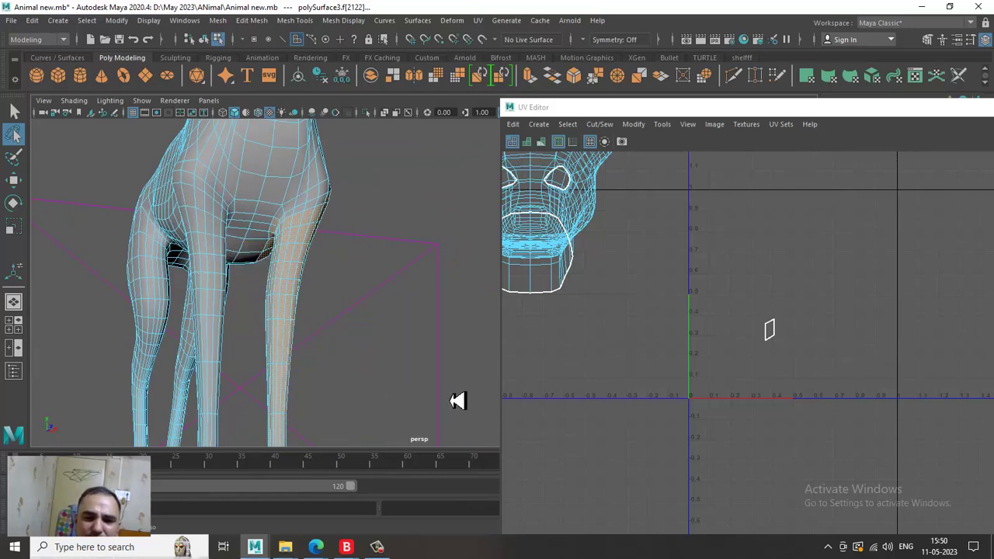
alt+drag(451, 410, 284, 406)
key(w)
- Deselect the stray belly faces and clean up the front-leg face selection around its upper loop
alt+drag(415, 280, 333, 319)
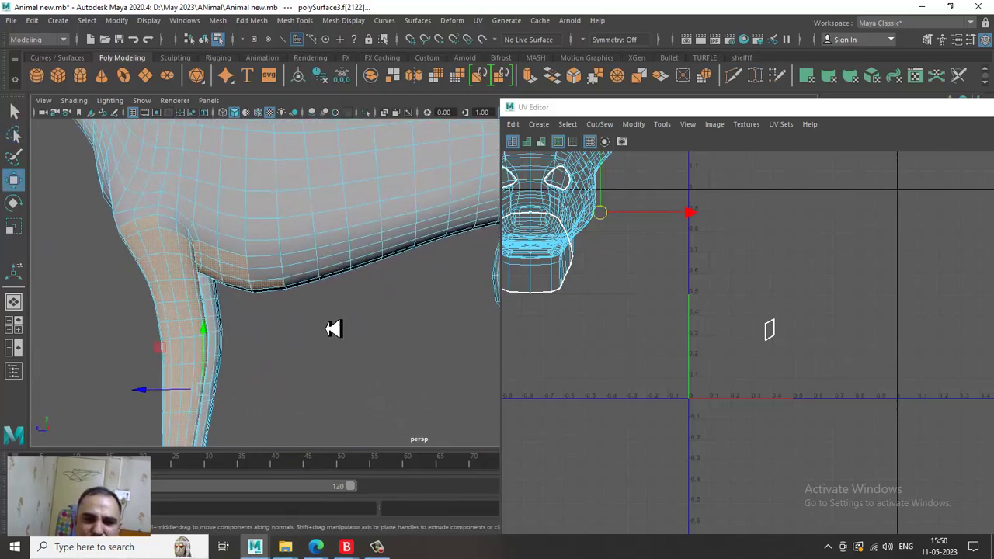
alt+drag(235, 233, 258, 263)
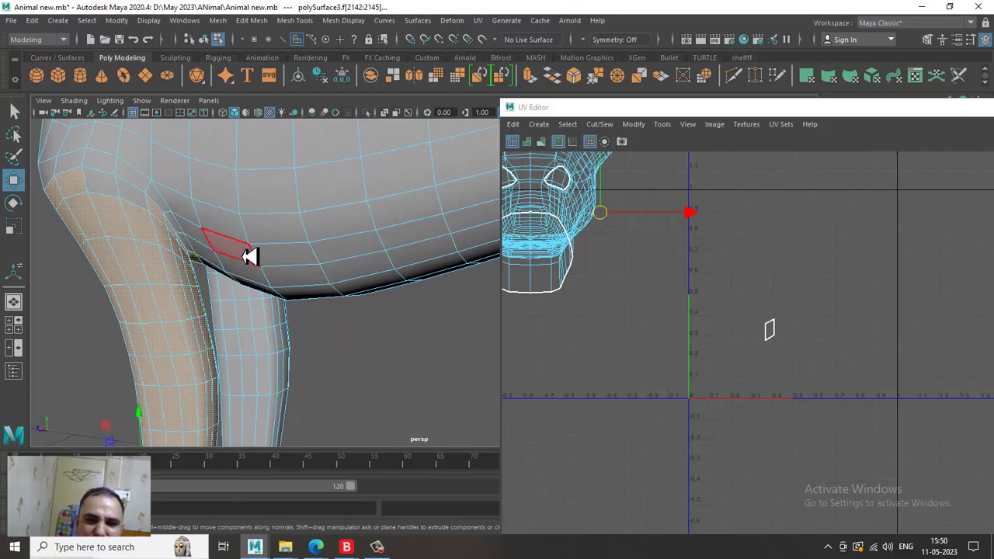
alt+drag(201, 216, 365, 315)
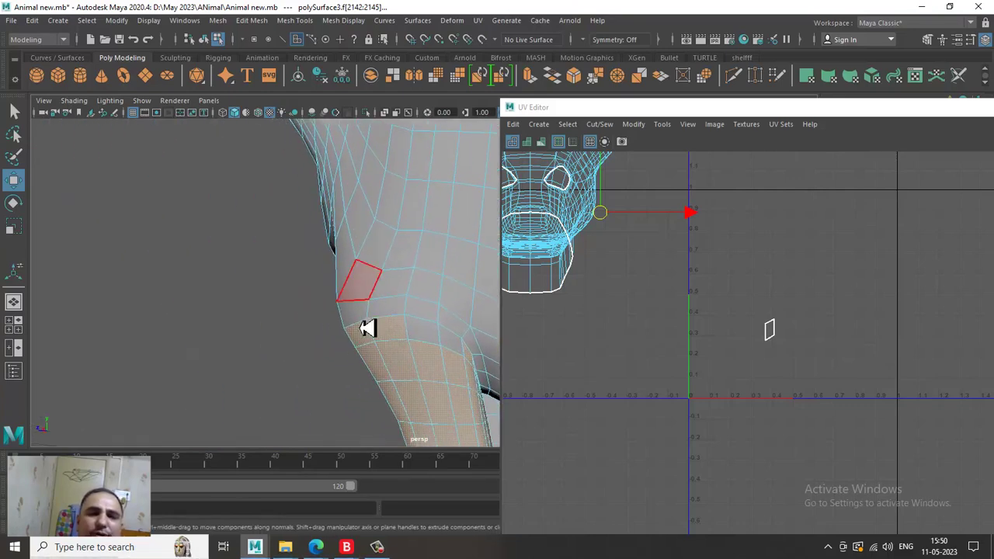
alt+drag(444, 345, 306, 252)
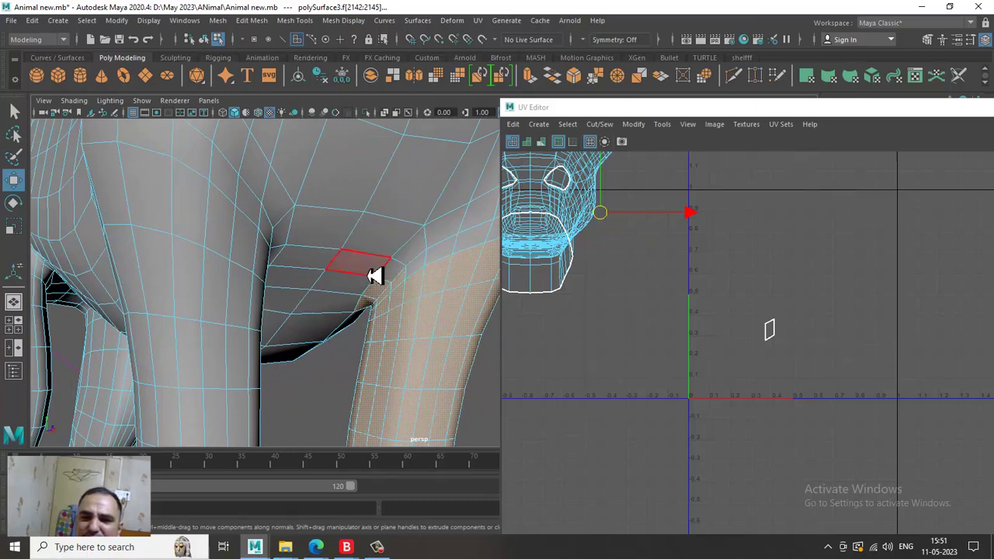
alt+drag(448, 315, 378, 307)
alt+drag(257, 339, 239, 273)
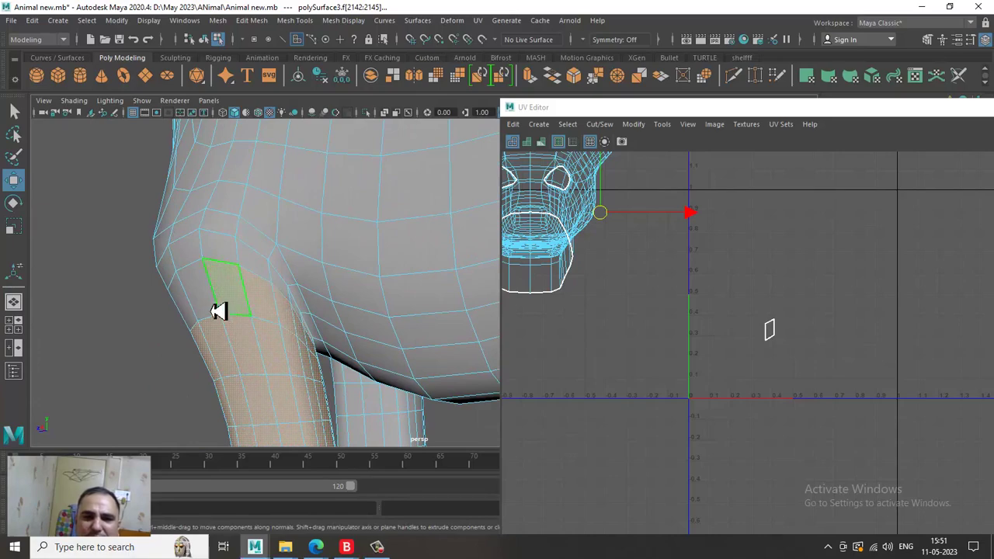
alt+drag(190, 323, 178, 266)
alt+drag(293, 194, 199, 364)
key(4)
alt+right_drag(262, 350, 226, 167)
mouse_move(225, 167)
alt+mouse_down()
mouse_move(322, 290)
mouse_move(298, 298)
mouse_move(275, 272)
mouse_move(362, 260)
mouse_move(206, 298)
mouse_move(310, 277)
mouse_move(240, 290)
mouse_move(285, 317)
mouse_move(204, 285)
mouse_move(408, 313)
mouse_move(315, 275)
alt+mouse_up()
key(5)
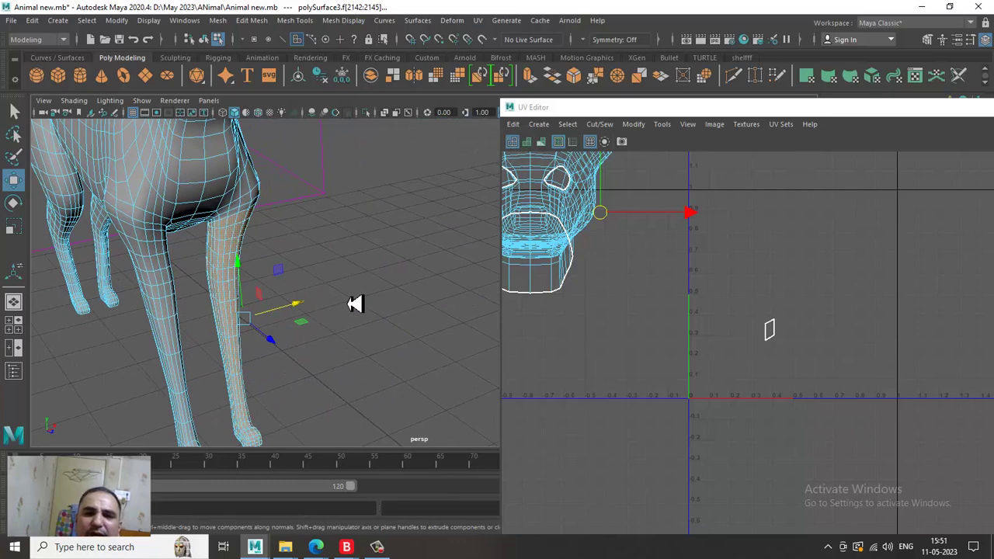
- Planar-map the selected front-leg faces from the Z axis, fitted to the bounding box
click(478, 20)
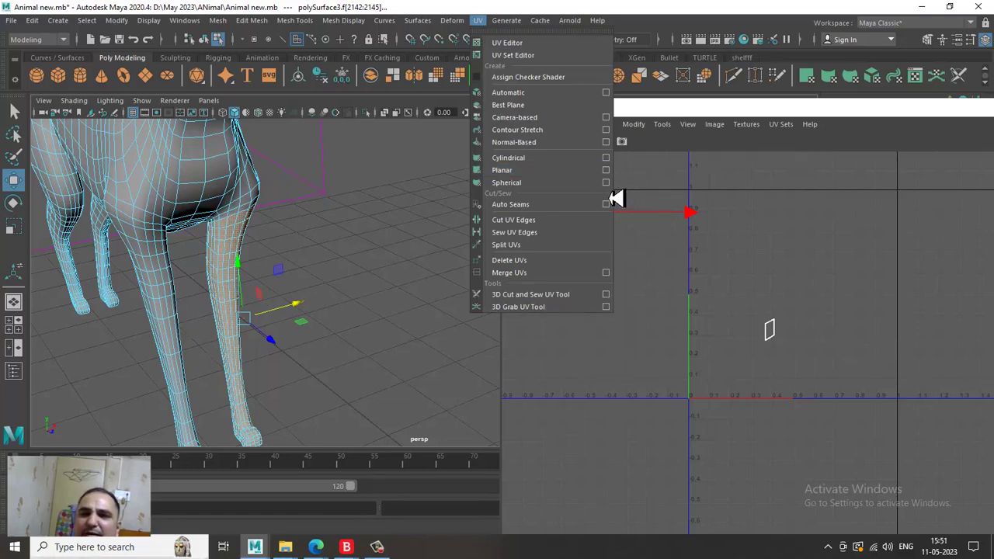
click(607, 170)
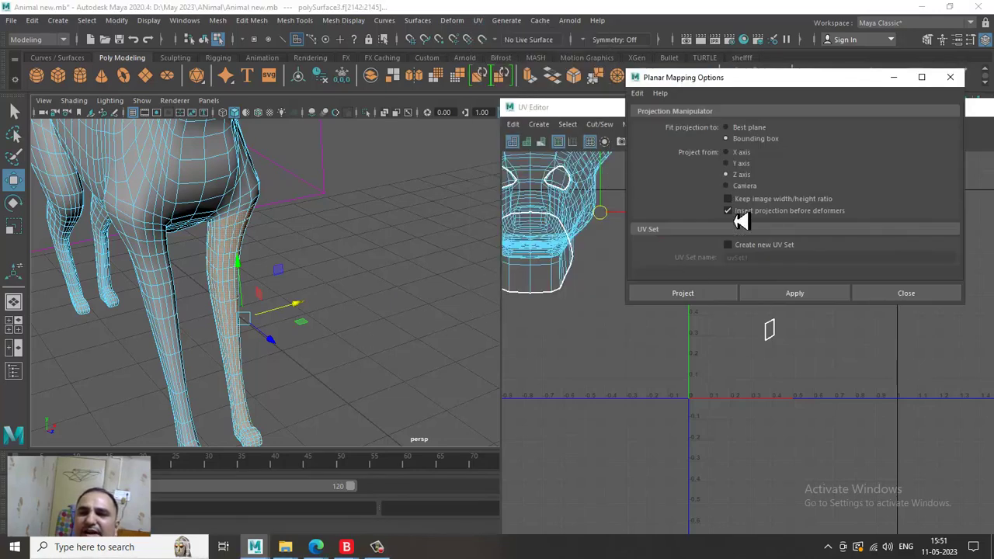
click(694, 297)
- Select the vertical line of edges down the front leg, starting at the UV border at its top
alt+drag(249, 301, 280, 261)
alt+right_drag(280, 260, 268, 37)
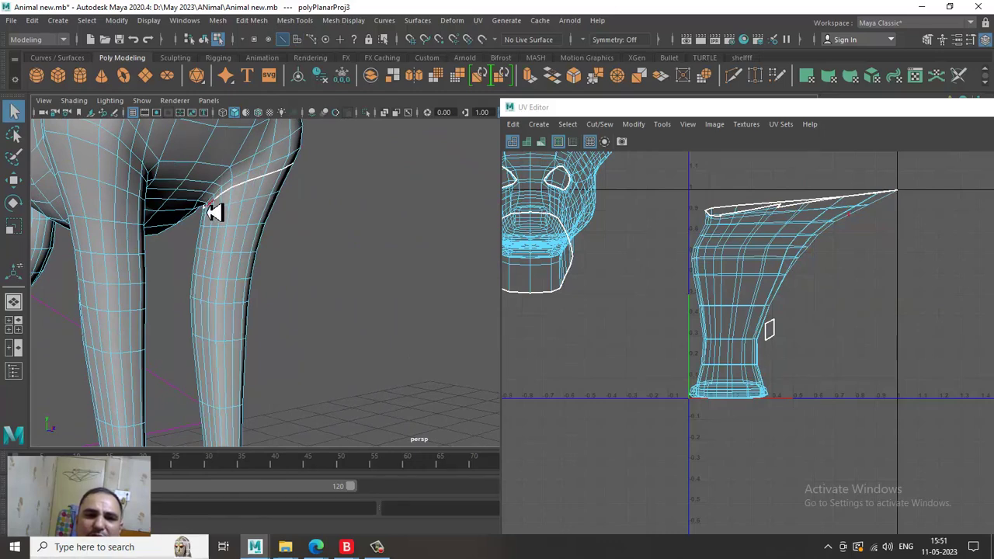
alt+right_drag(215, 217, 246, 240)
mouse_move(245, 240)
alt+mouse_down()
mouse_move(181, 215)
mouse_move(235, 237)
alt+mouse_up()
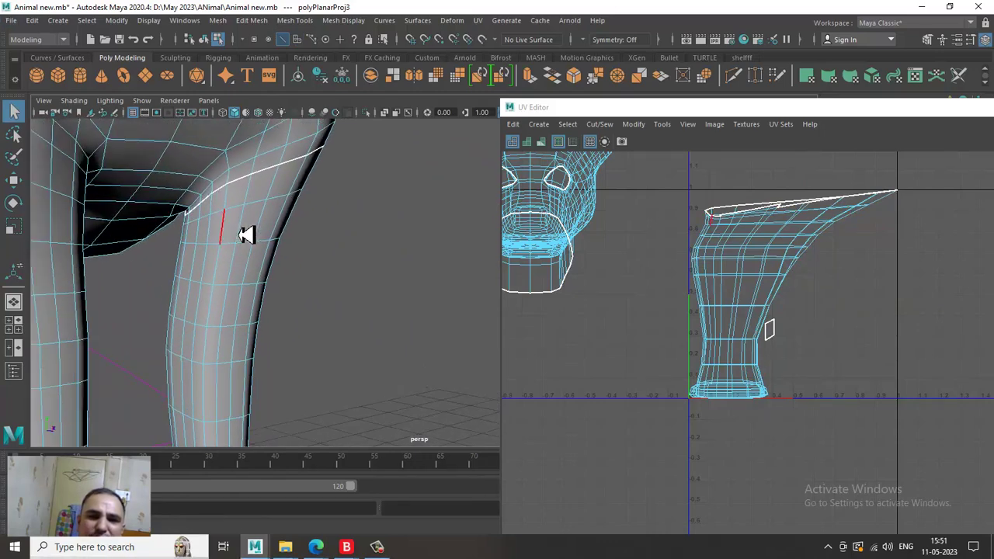
alt+right_drag(212, 214, 314, 271)
shift+click(302, 274)
alt+middle_drag(301, 282, 310, 243)
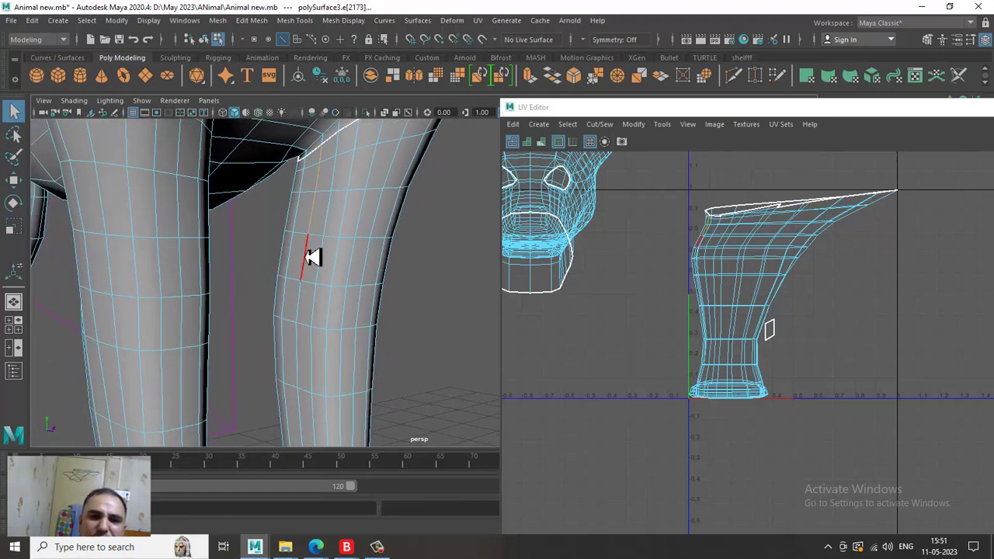
shift+click(305, 300)
alt+middle_drag(304, 328, 303, 236)
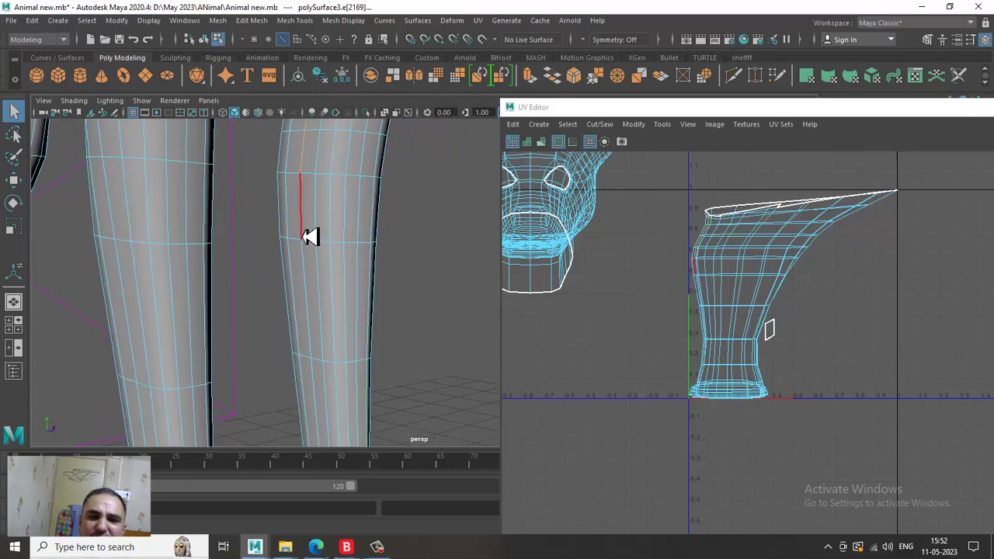
shift+click(305, 282)
alt+middle_drag(333, 363, 300, 186)
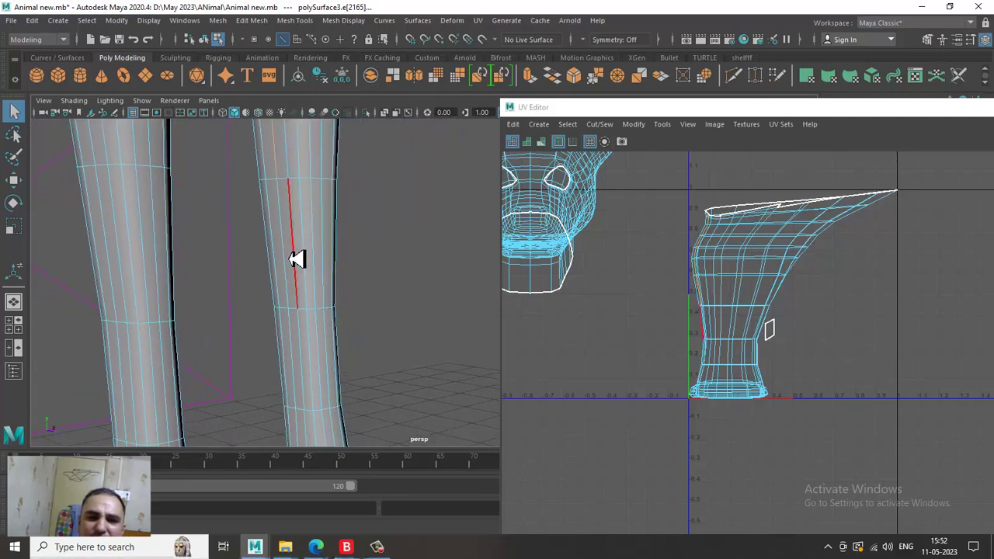
- Extend the edge selection down to the base of the paw and cut the UVs along it
shift+click(299, 336)
alt+middle_drag(328, 368, 320, 267)
alt+drag(291, 226, 282, 250)
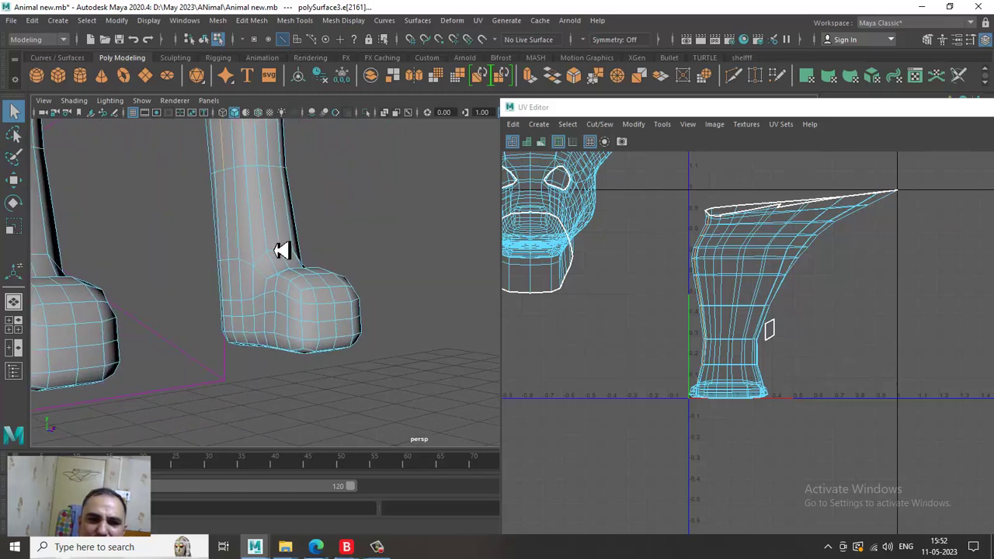
shift+click(233, 317)
scroll(238, 320, up, 6)
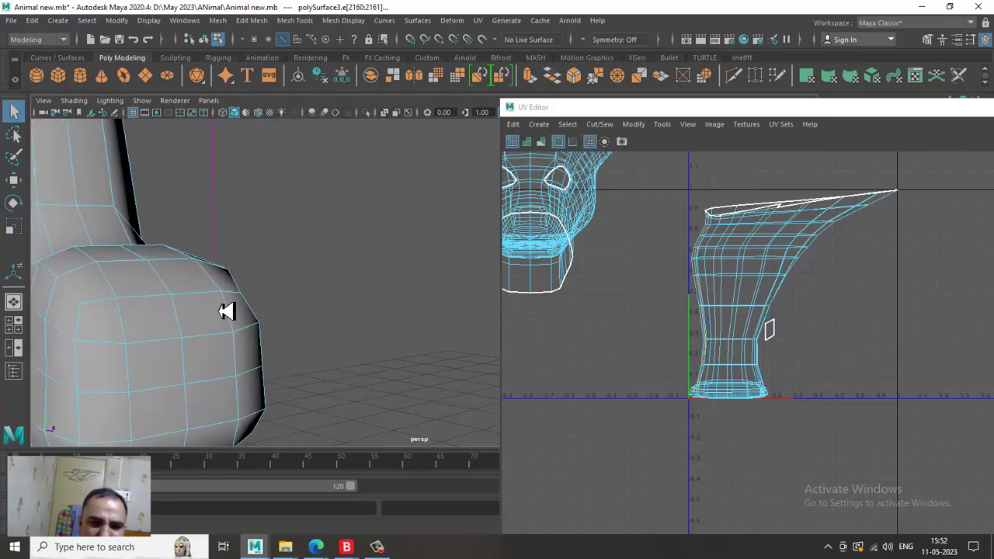
alt+middle_drag(215, 315, 273, 292)
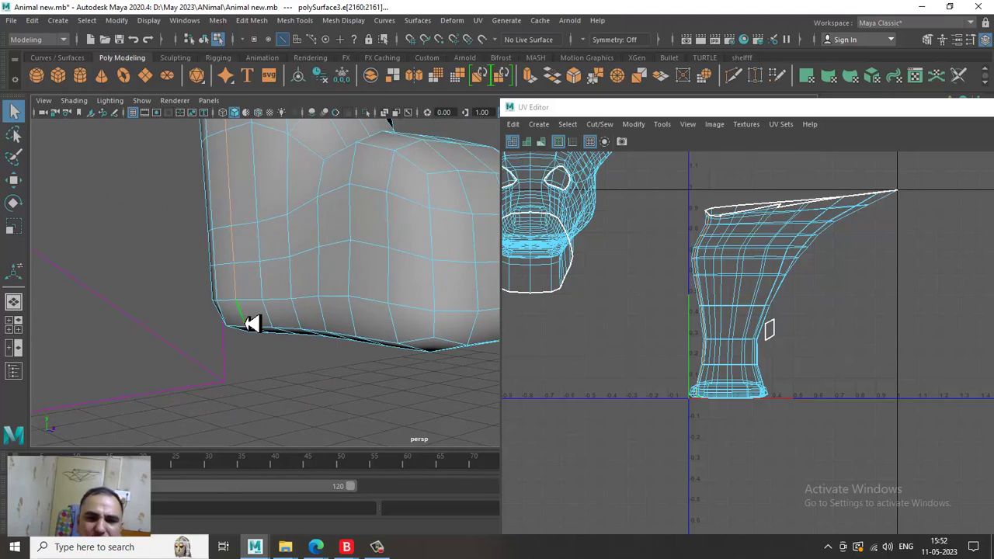
alt+drag(290, 348, 295, 336)
alt+middle_drag(318, 257, 318, 350)
scroll(326, 313, down, 4)
alt+drag(329, 306, 341, 243)
alt+drag(200, 225, 295, 323)
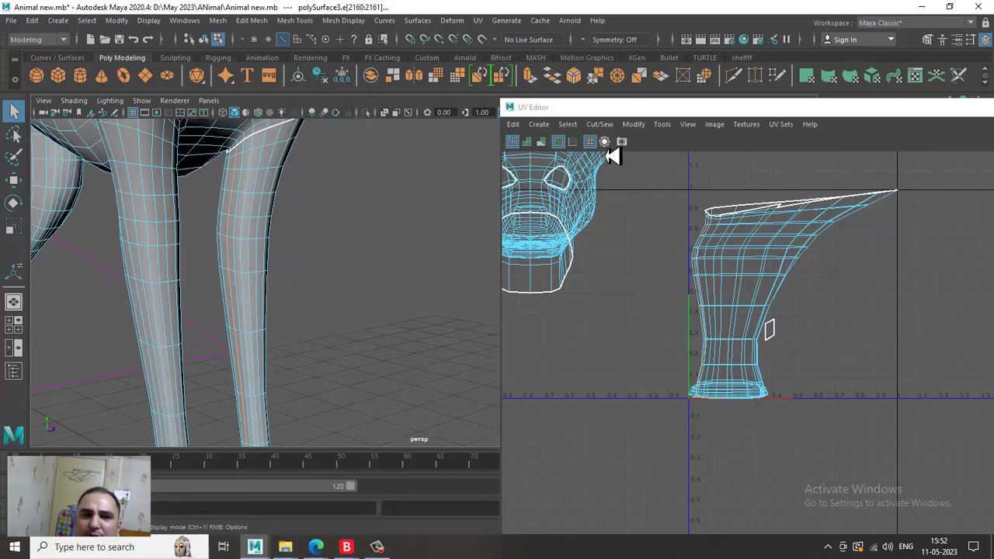
click(602, 124)
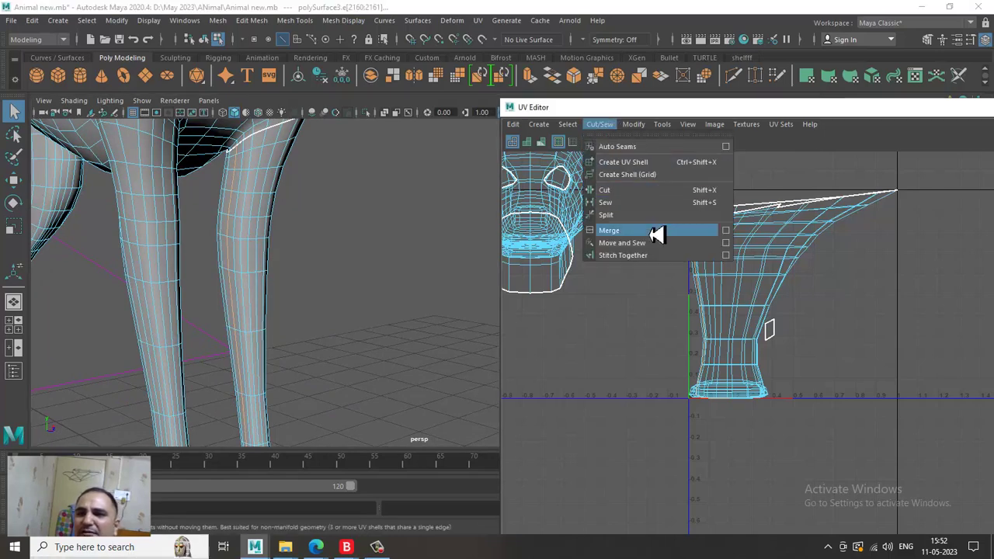
click(613, 190)
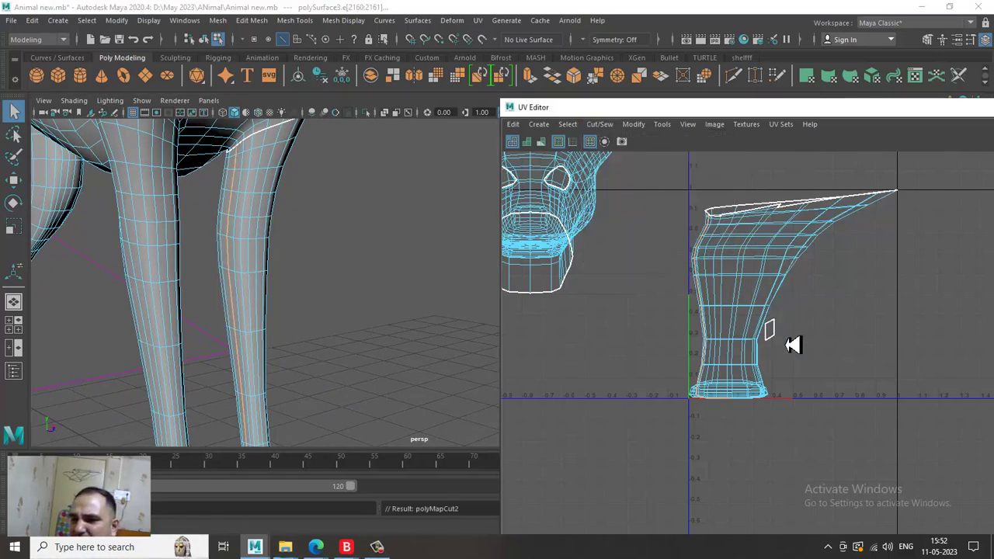
- Move the stray single-face UV shell aside, select all faces of the front-leg shell and unfold it
right_drag(742, 287, 667, 271)
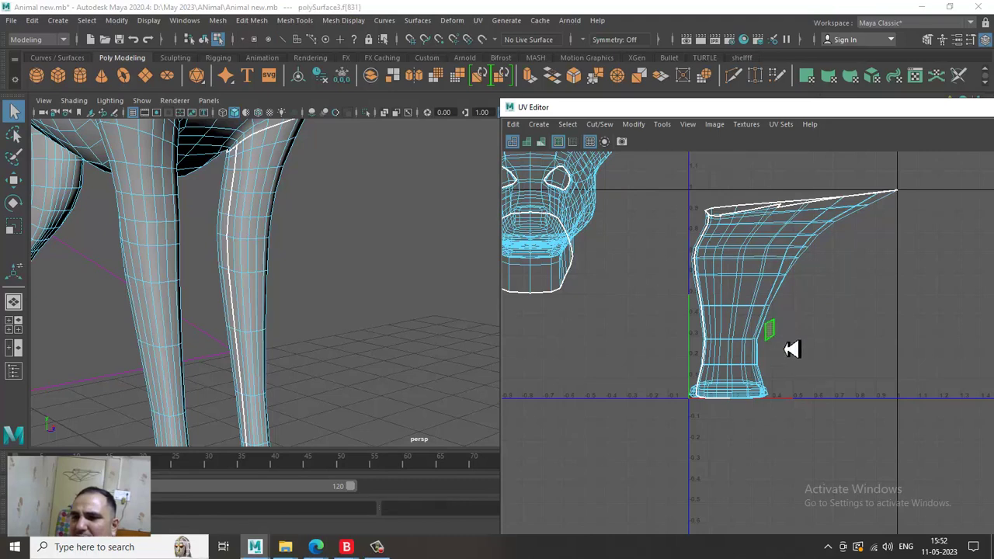
drag(671, 178, 964, 462)
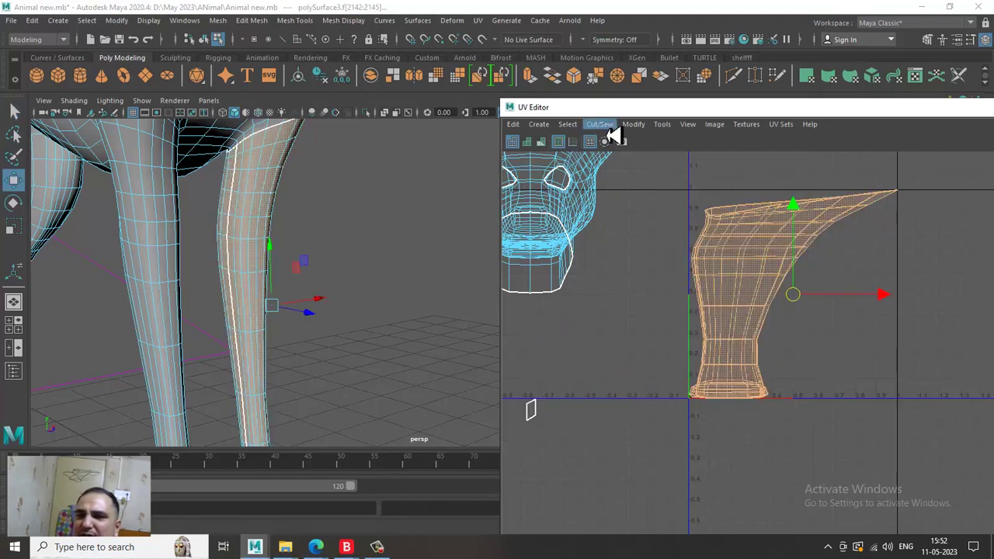
click(633, 124)
click(707, 518)
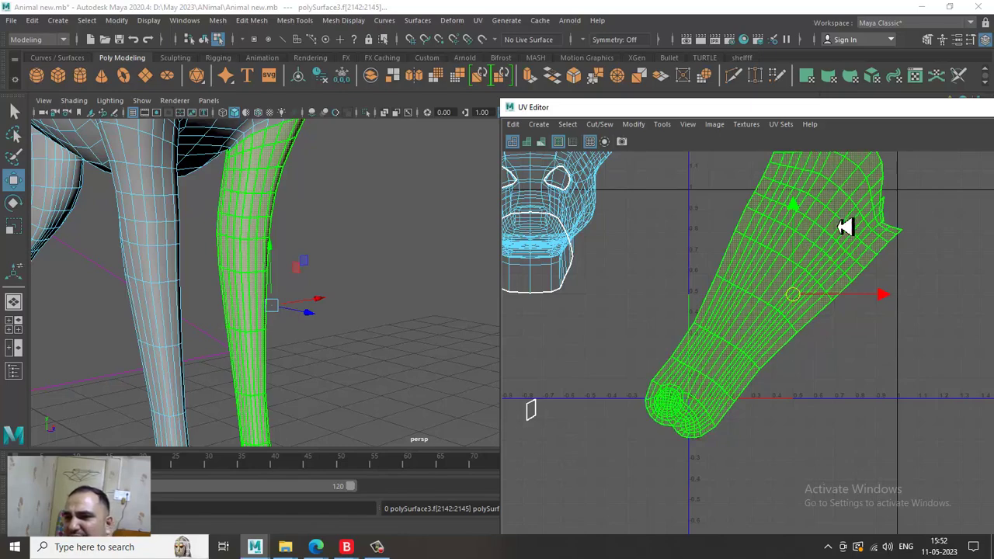
alt+middle_drag(843, 225, 816, 293)
click(803, 349)
- Check the upper border of the front leg on the model and unfold the selected leg UV shell once more
alt+drag(336, 294, 371, 268)
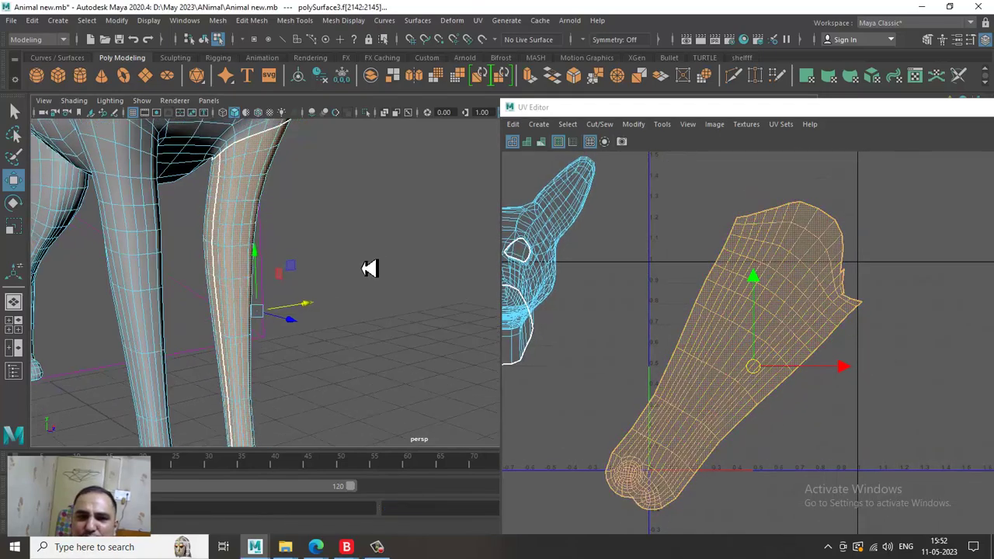
alt+right_drag(371, 268, 302, 278)
alt+drag(302, 279, 271, 237)
alt+middle_drag(271, 238, 297, 282)
alt+drag(297, 282, 199, 225)
alt+right_drag(199, 225, 115, 246)
right_drag(101, 205, 104, 242)
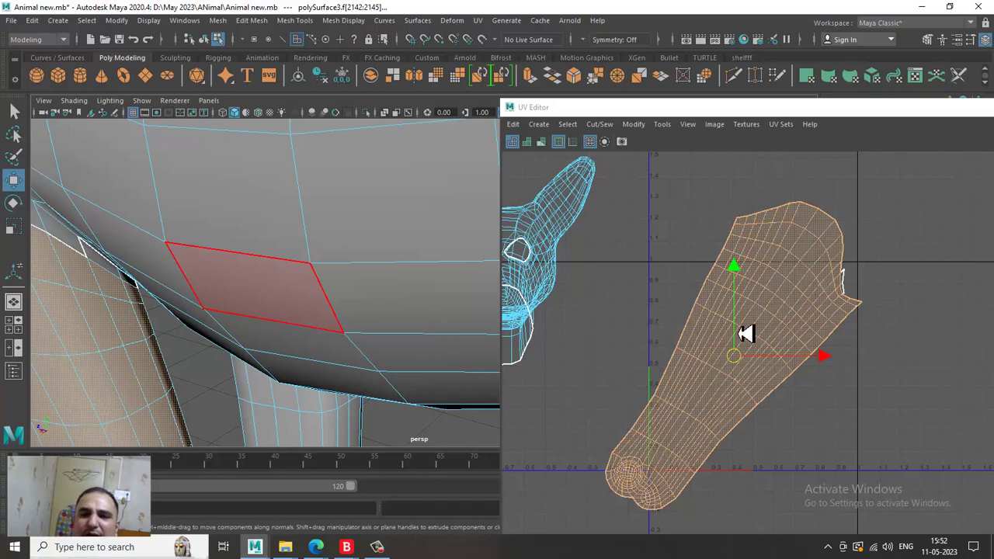
click(633, 124)
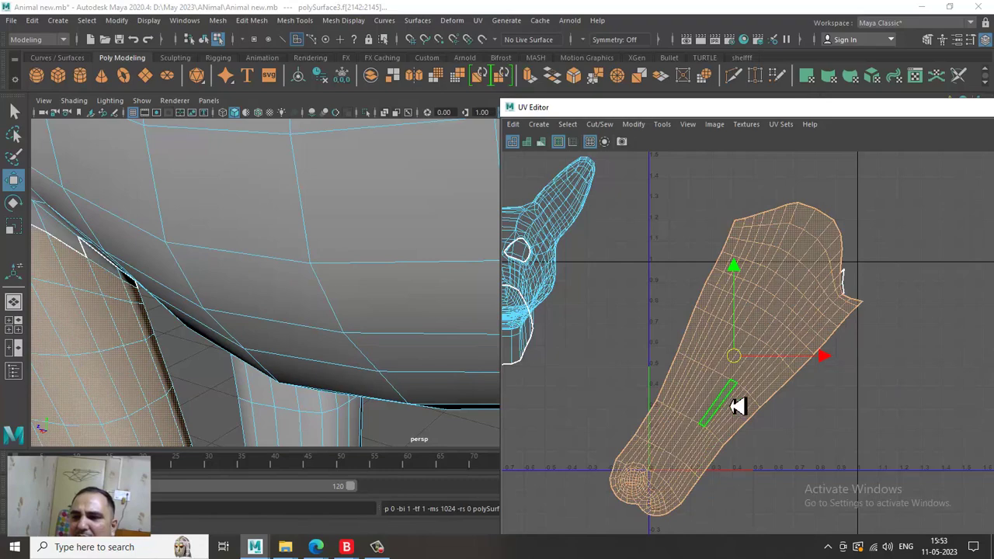
- Undo the last UV moves on the front-leg shell
key(ctrl+z)
key(ctrl+z)
key(ctrl+z)
key(ctrl+z)
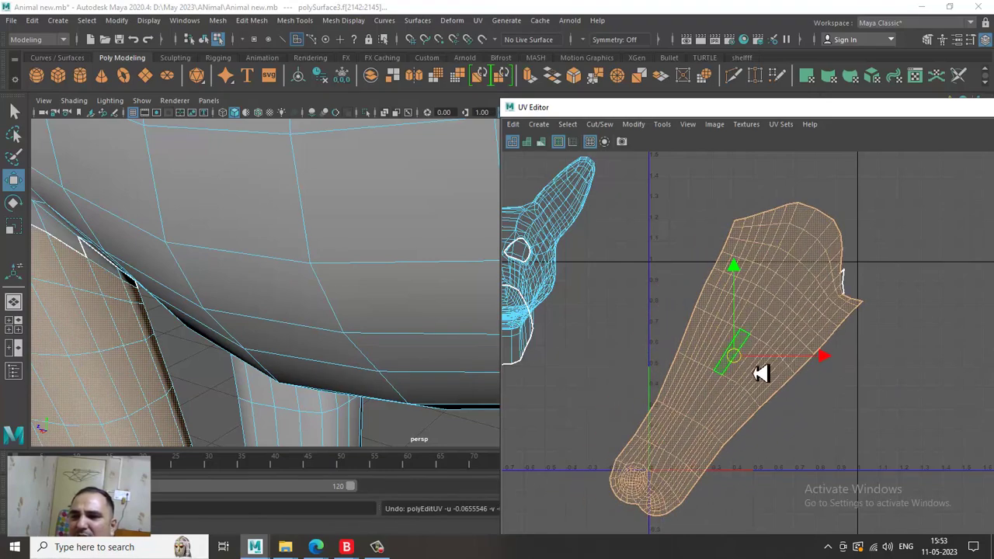
- Rotate the front-leg UV shell upright and scale it down to fit within the 0–1 UV tile
alt+drag(192, 305, 351, 355)
alt+right_drag(350, 355, 231, 238)
alt+drag(231, 237, 347, 291)
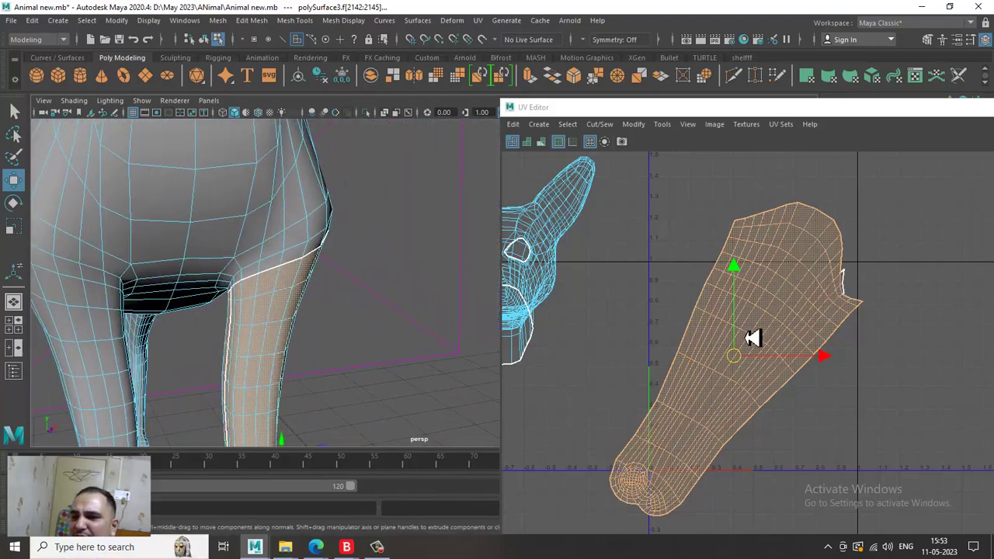
right_drag(783, 293, 653, 250)
mouse_move(750, 370)
mouse_down()
mouse_move(758, 344)
mouse_move(761, 353)
mouse_up()
key(e)
drag(823, 290, 821, 291)
middle_drag(821, 291, 792, 256)
key(r)
drag(749, 345, 697, 302)
- Select all UVs of the front-leg shell and turn on the checker pattern display for the model
alt+drag(345, 325, 260, 315)
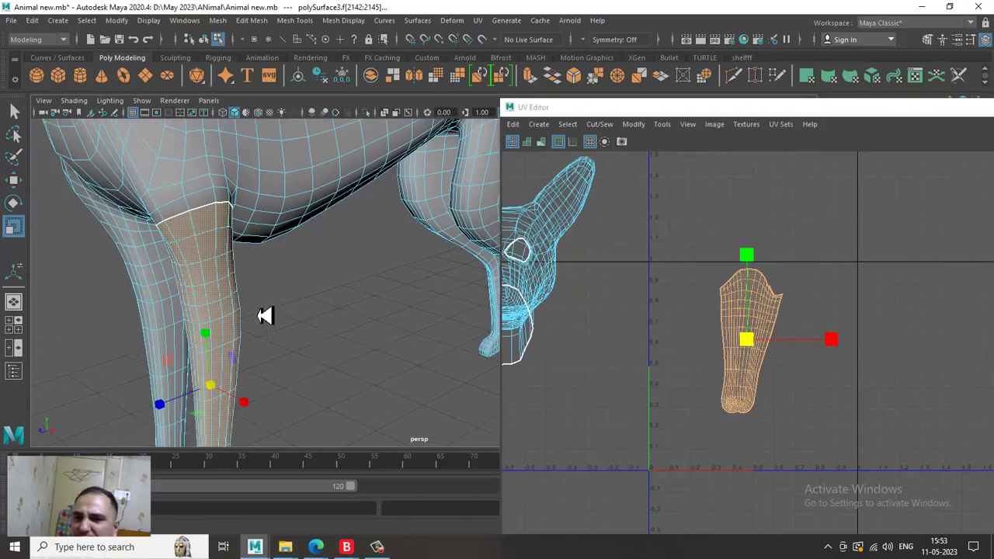
right_drag(754, 306, 899, 160)
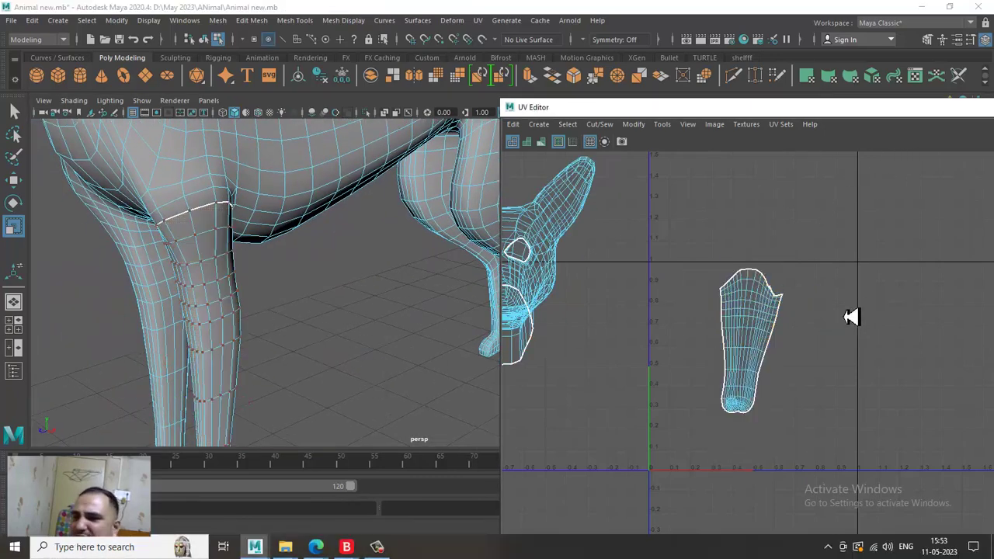
right_click(780, 294)
right_drag(861, 225, 861, 225)
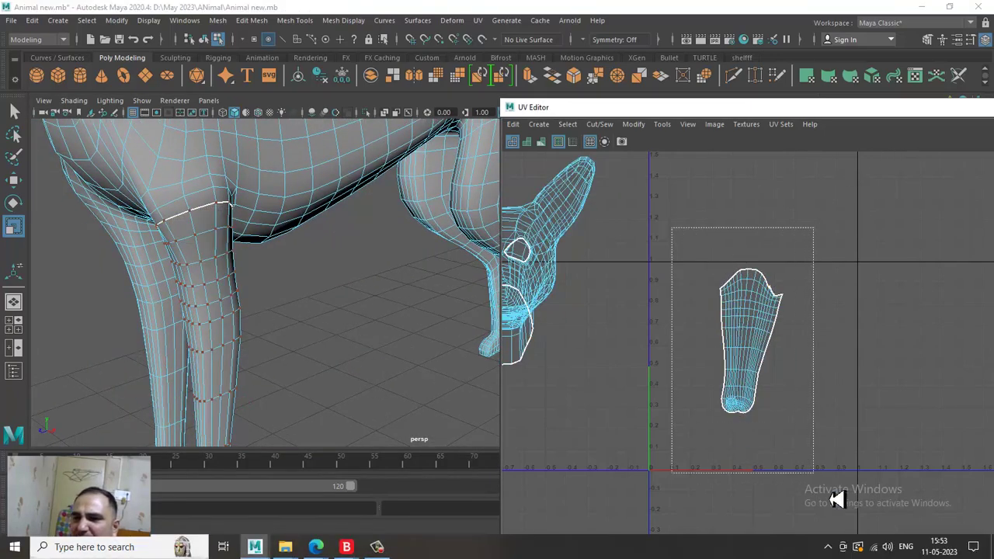
drag(812, 478, 813, 479)
drag(745, 109, 559, 110)
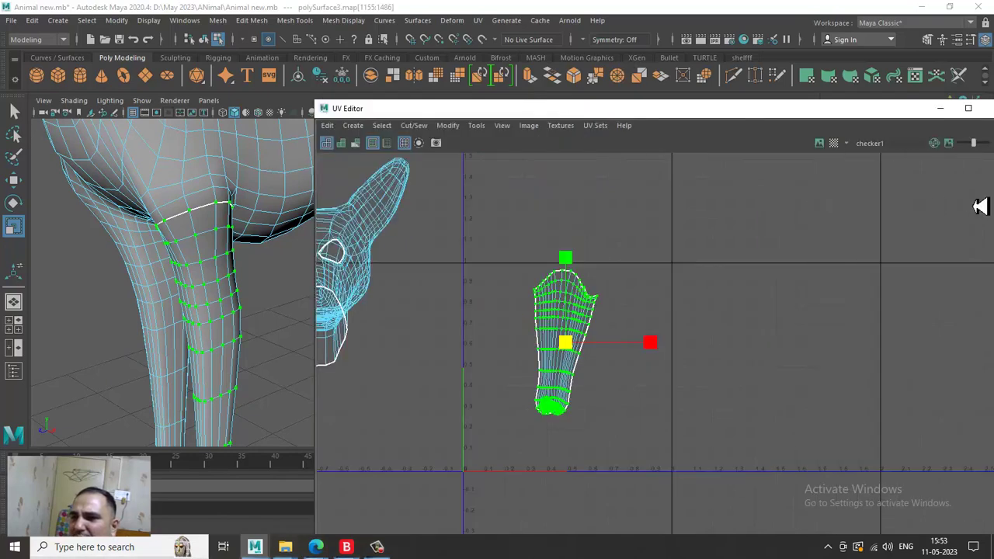
click(835, 144)
click(941, 109)
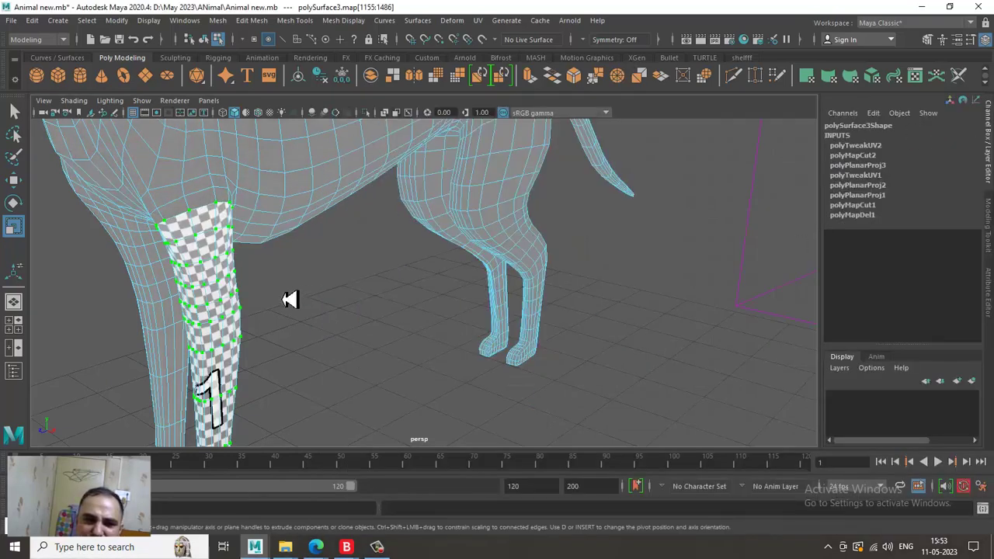
- Return to object mode, reselect the model and examine the checker pattern on the front leg from several sides
scroll(296, 284, up, 5)
scroll(373, 355, down, 6)
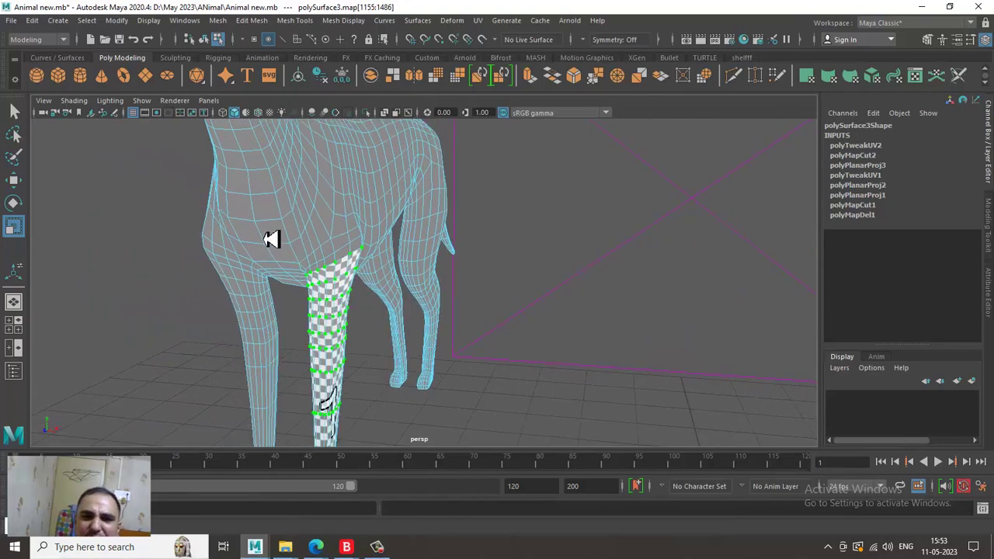
right_drag(375, 203, 497, 130)
click(306, 273)
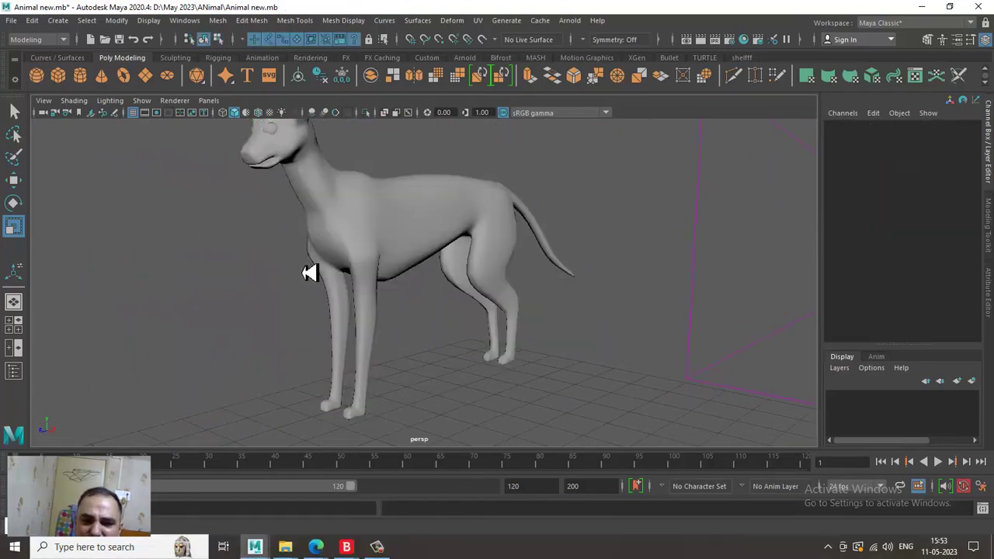
scroll(315, 233, up, 3)
click(324, 195)
alt+drag(326, 311, 420, 307)
alt+middle_drag(420, 307, 422, 240)
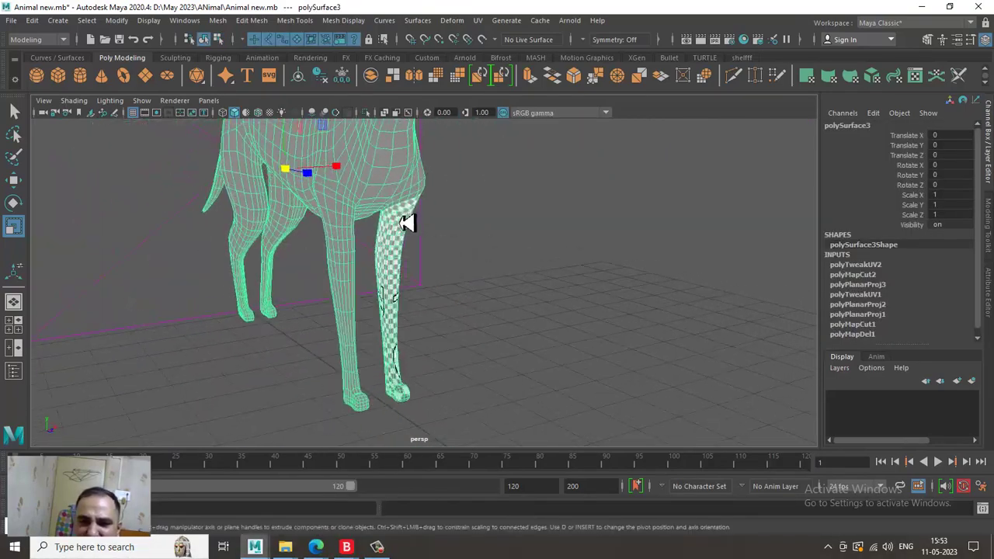
alt+right_drag(422, 240, 568, 337)
alt+drag(568, 337, 479, 268)
alt+middle_drag(479, 268, 486, 334)
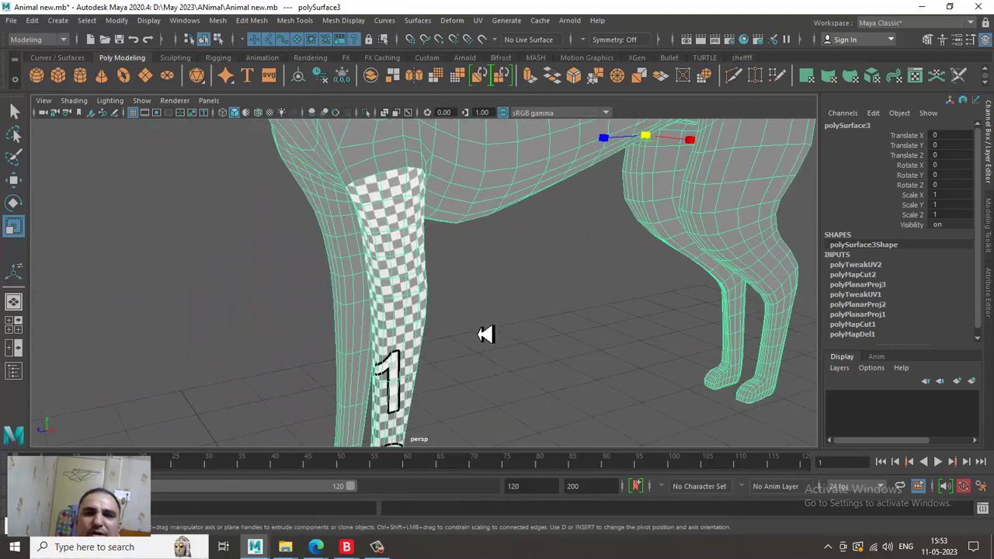
alt+drag(579, 345, 476, 342)
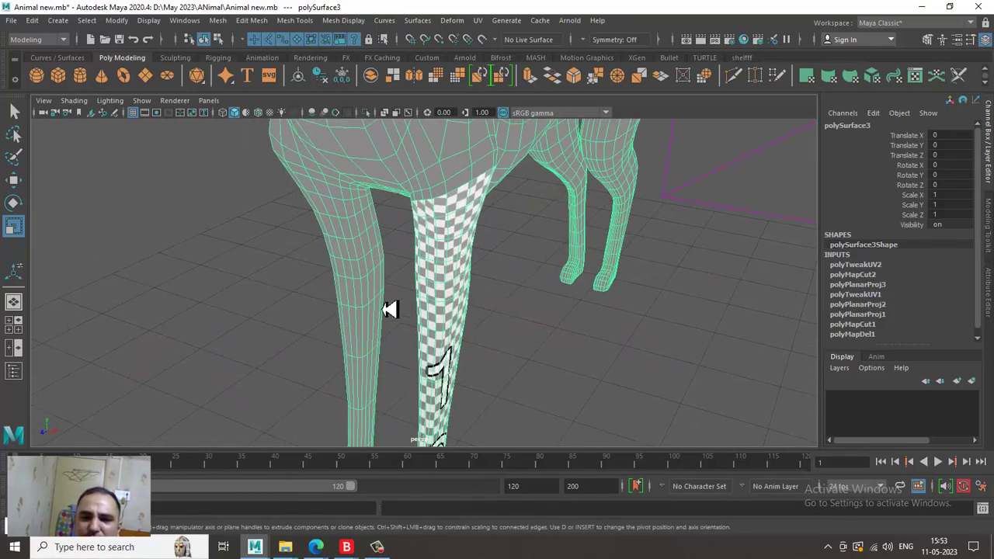
alt+drag(392, 311, 414, 239)
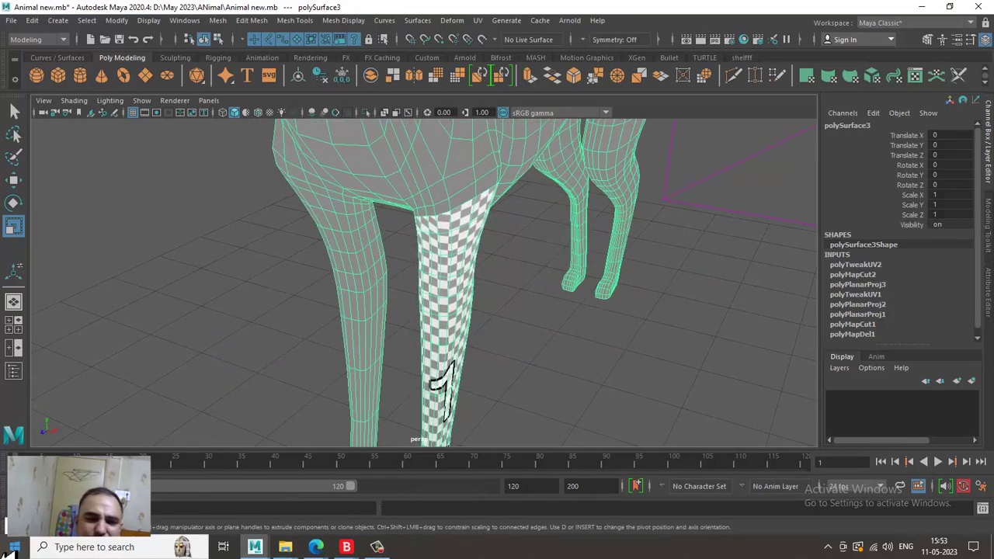
- Move the front-leg UV shell out of the 0–1 tile to a free spot below the head shell
click(23, 530)
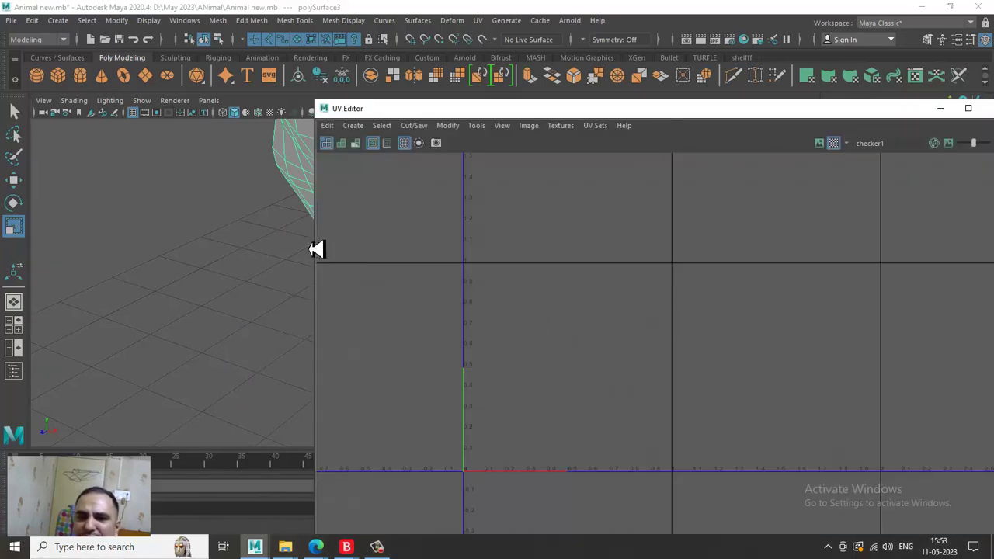
click(295, 154)
drag(519, 245, 642, 472)
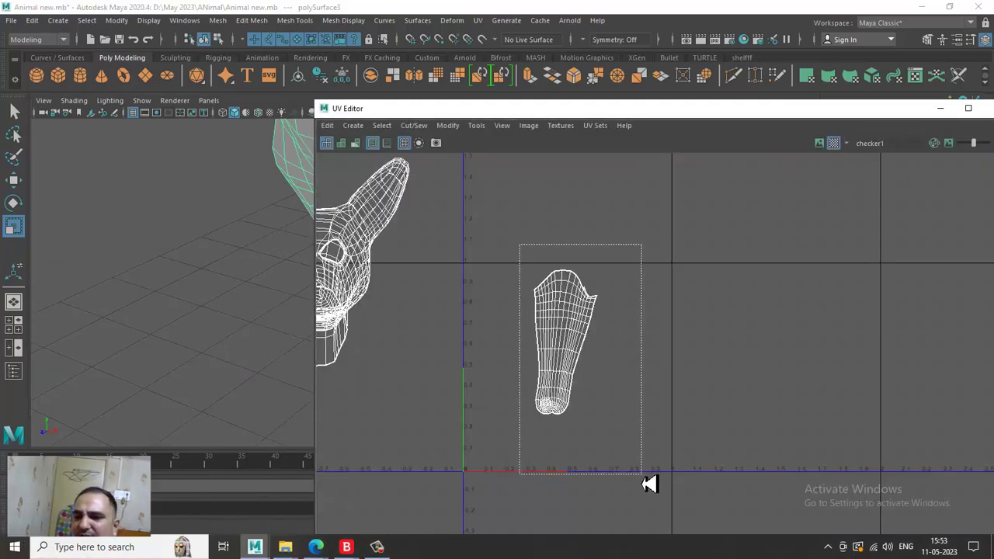
right_drag(563, 309, 498, 288)
key(w)
drag(577, 350, 384, 444)
click(378, 551)
click(379, 551)
drag(388, 442, 375, 484)
click(940, 108)
- Switch to face mode and lasso-select the faces of the other front leg from the paw up to the body
alt+drag(393, 341, 345, 186)
right_drag(338, 152, 344, 192)
scroll(578, 307, down, 6)
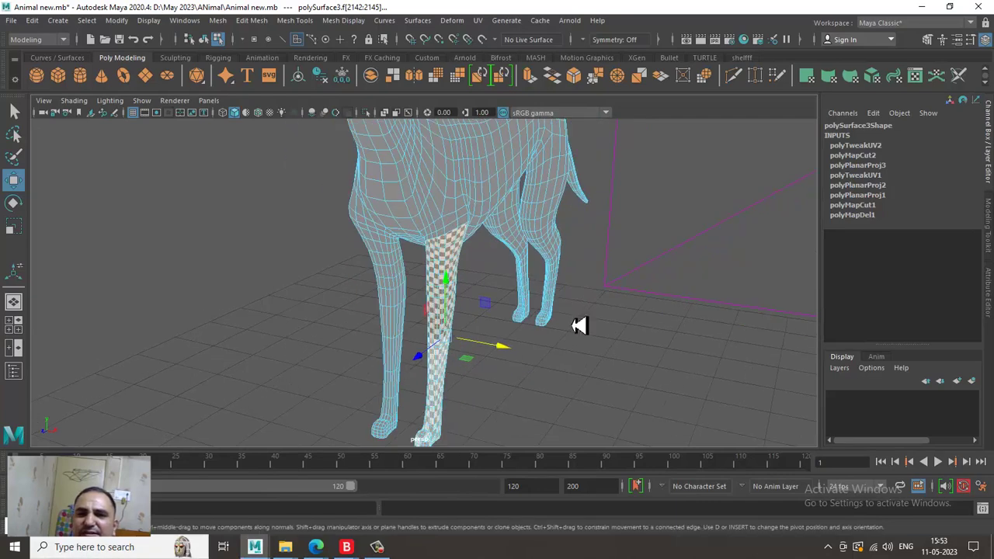
alt+drag(531, 281, 512, 247)
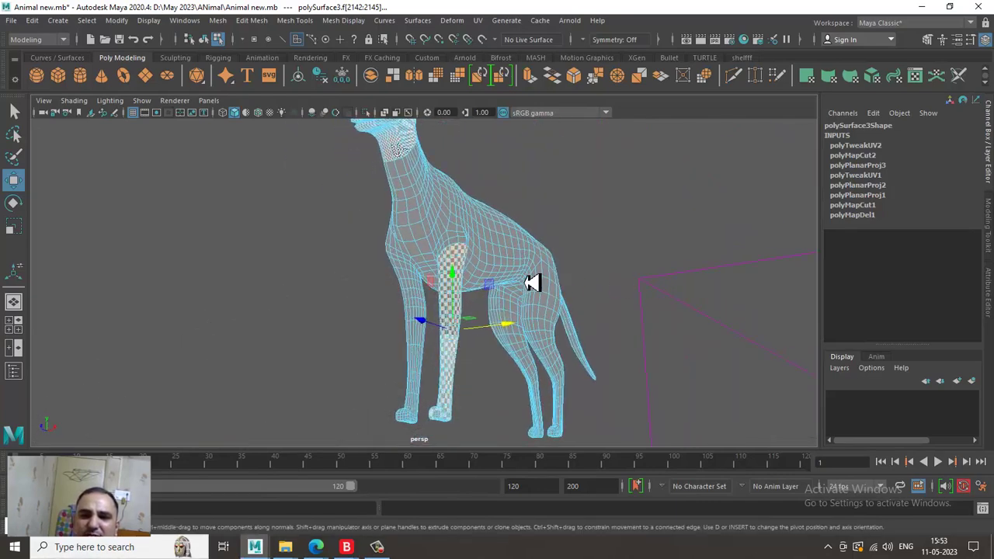
scroll(481, 268, up, 3)
alt+drag(406, 266, 446, 266)
scroll(595, 355, up, 6)
alt+drag(535, 236, 468, 278)
alt+right_drag(469, 278, 430, 238)
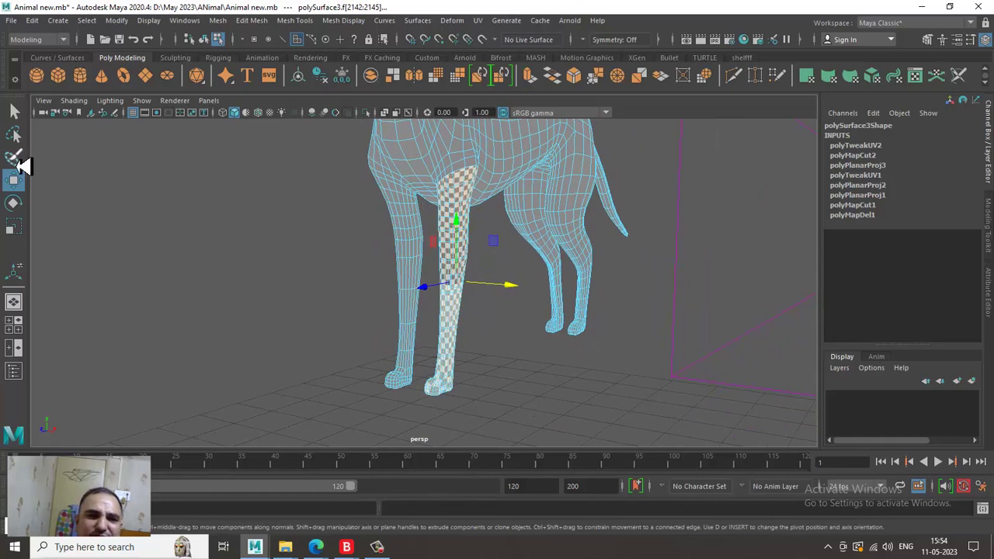
click(16, 137)
alt+drag(449, 413, 405, 422)
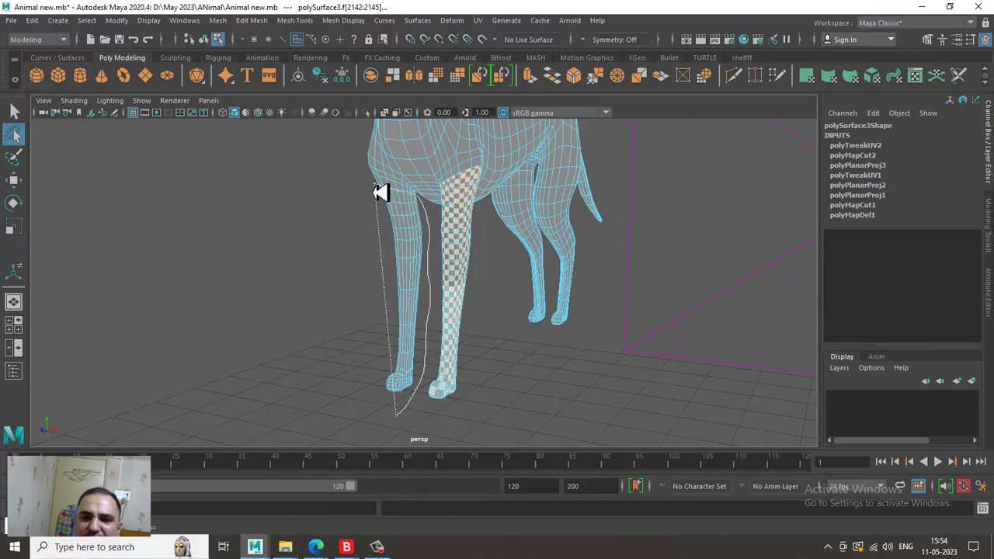
- Examine the upper border of the selected leg faces from the front and the back
alt+drag(456, 325, 363, 303)
key(w)
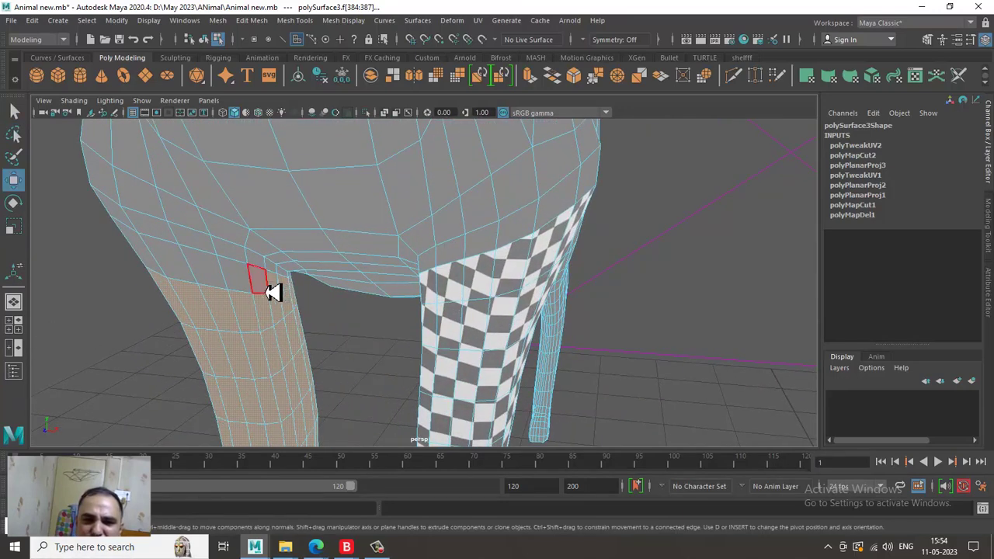
alt+drag(181, 269, 332, 303)
alt+drag(314, 263, 512, 301)
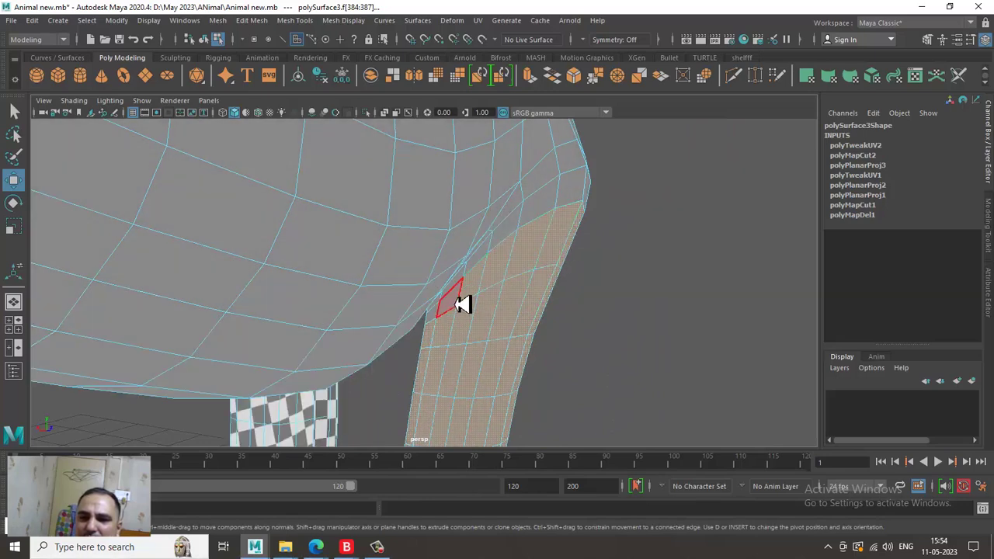
key(q)
alt+drag(445, 316, 475, 344)
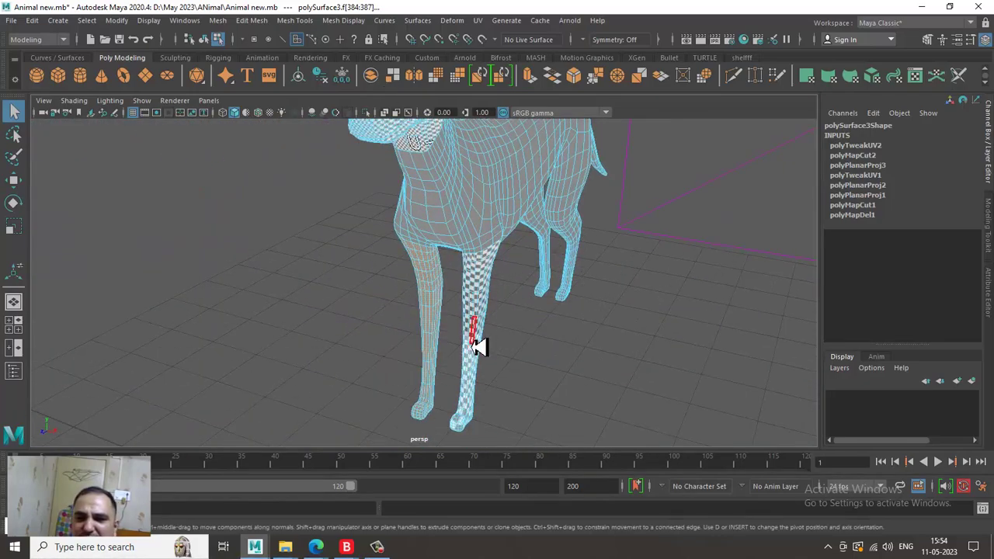
key(w)
alt+drag(557, 340, 505, 202)
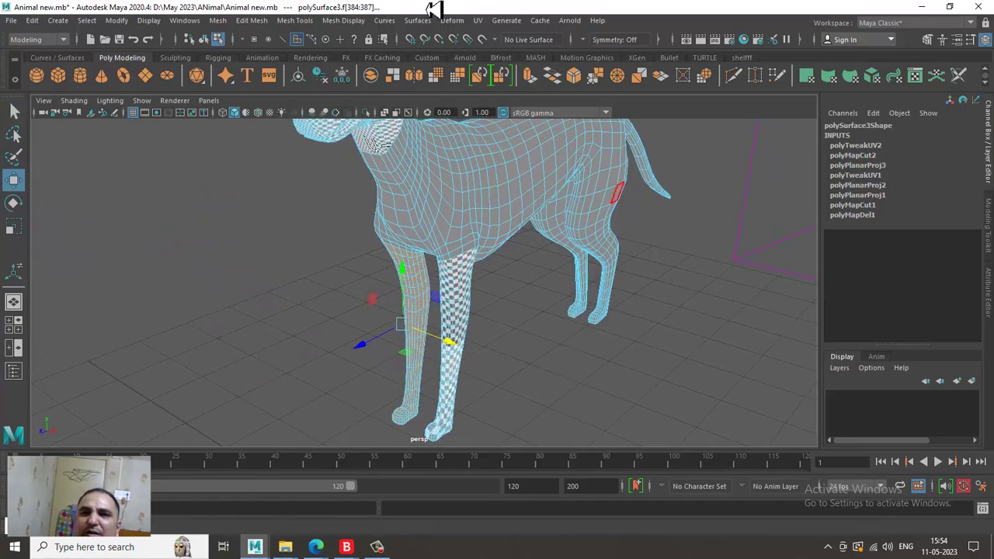
- Review the UV layout in the UV Editor with the checker image shown behind it, and hide the image again
click(477, 23)
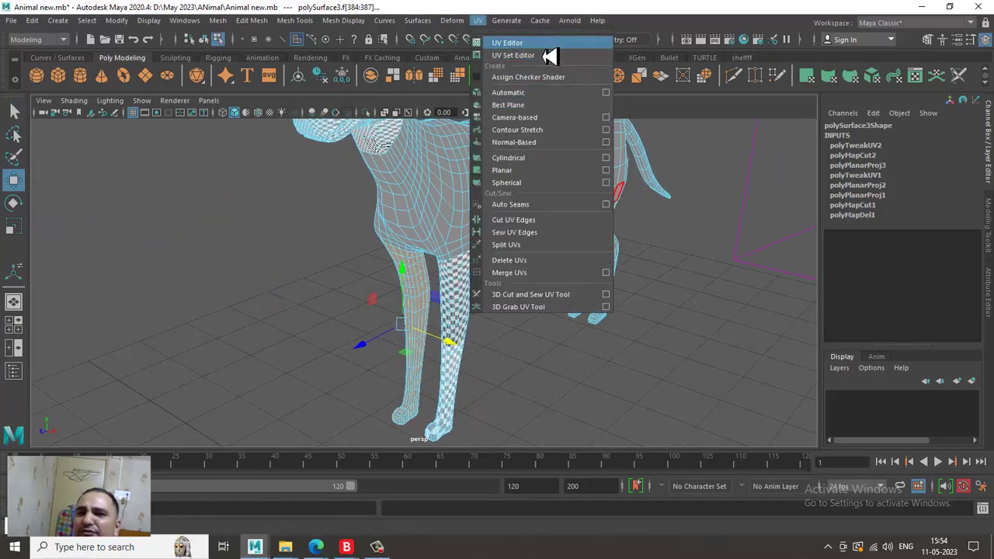
click(541, 43)
click(820, 144)
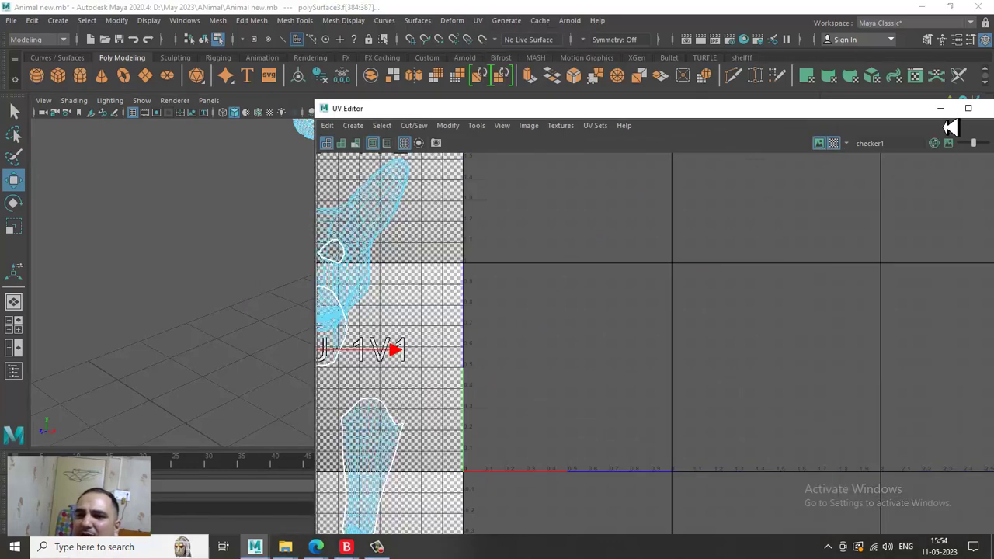
alt+middle_drag(493, 278, 749, 254)
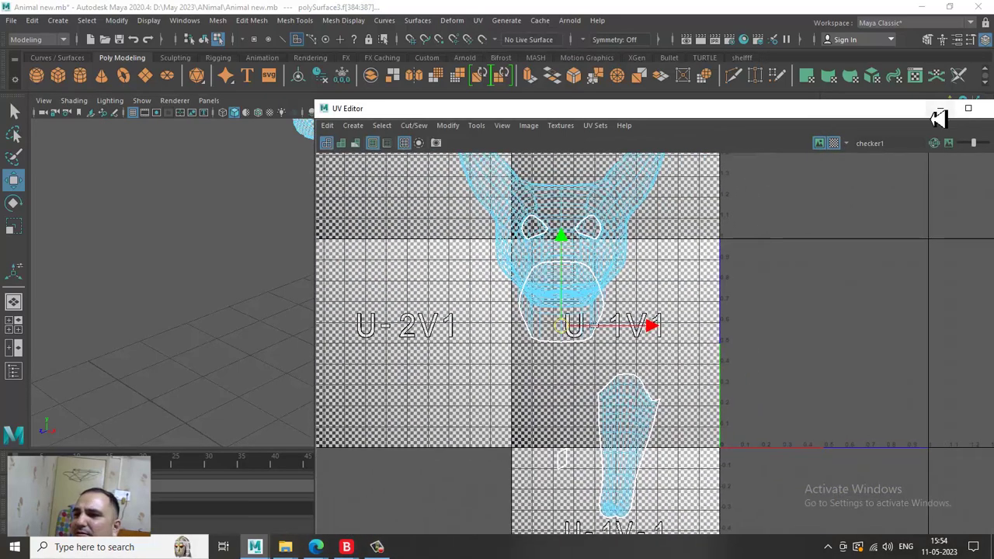
click(830, 145)
click(942, 110)
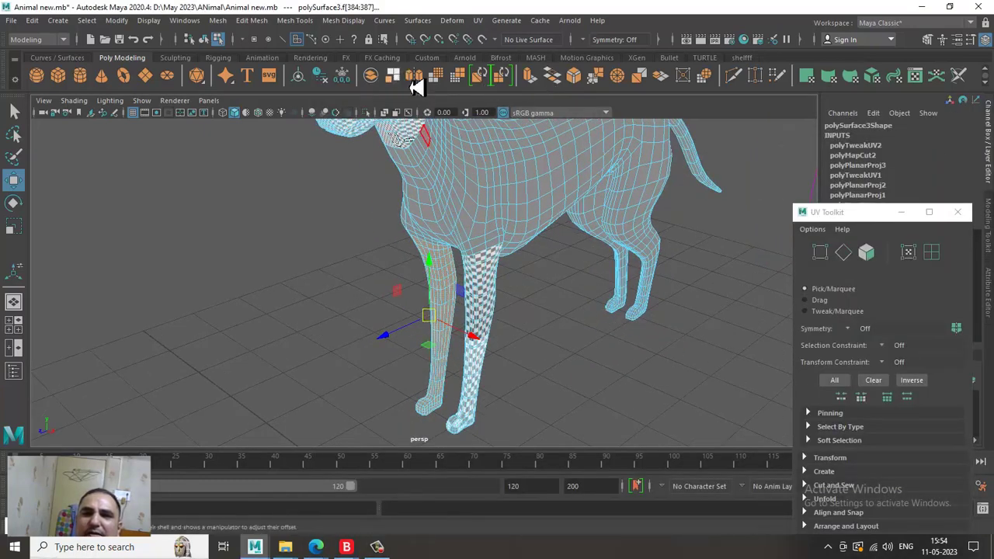
- Planar-map the selected leg faces from the Z axis, fitted to the bounding box
click(480, 20)
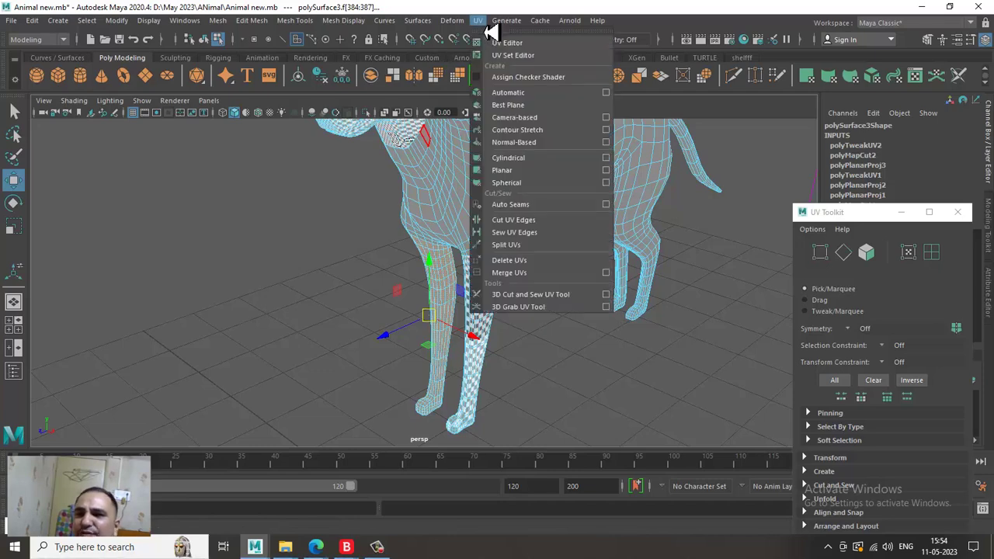
click(607, 170)
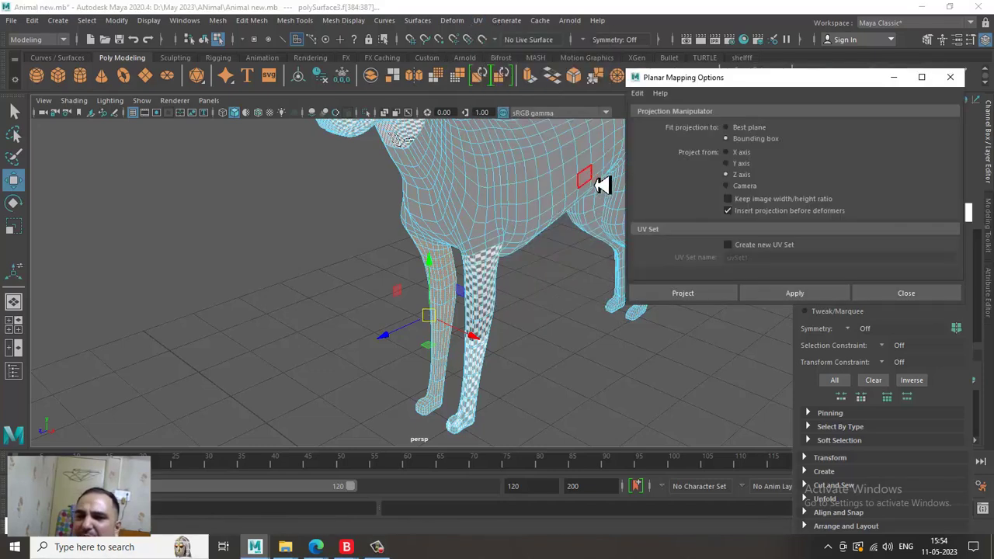
click(709, 295)
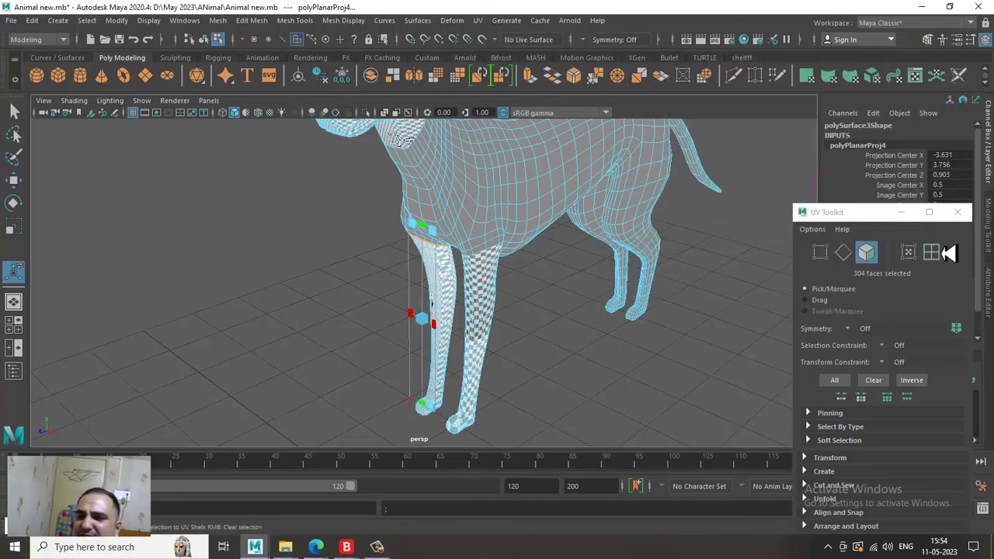
- Move the newly projected leg UV shell sideways beyond the 0–1 tile, clear of the other shells
alt+drag(513, 279, 665, 288)
click(476, 22)
click(493, 33)
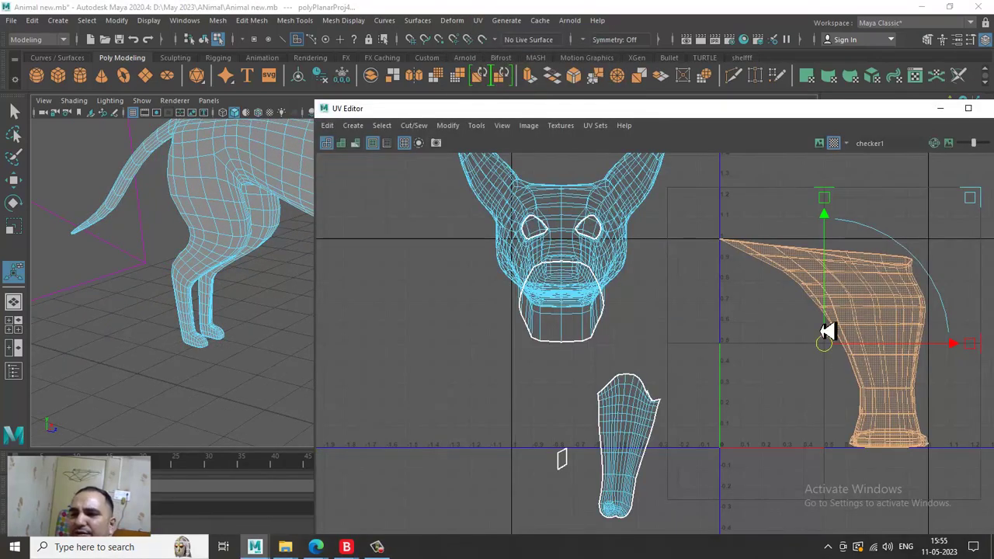
alt+middle_drag(844, 342, 573, 297)
drag(647, 346, 823, 344)
click(941, 109)
- Switch to edge selection on the second front leg in the perspective view
alt+drag(411, 295, 292, 296)
alt+right_drag(441, 249, 544, 302)
alt+drag(543, 302, 476, 222)
right_drag(463, 207, 471, 97)
alt+drag(434, 200, 543, 258)
- Turn off the checker texture display on the model and hide the image in the UV Editor
click(482, 21)
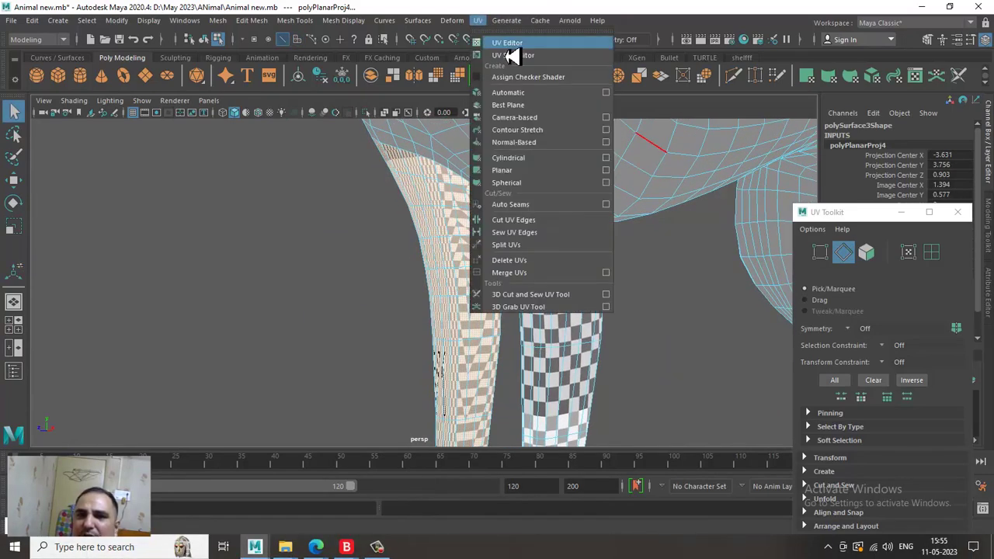
click(510, 52)
click(832, 144)
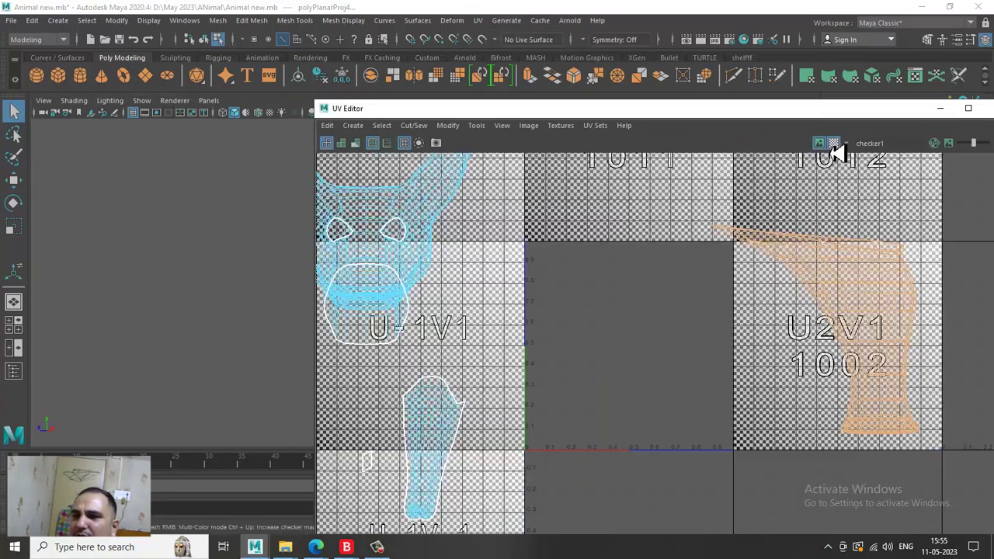
click(821, 145)
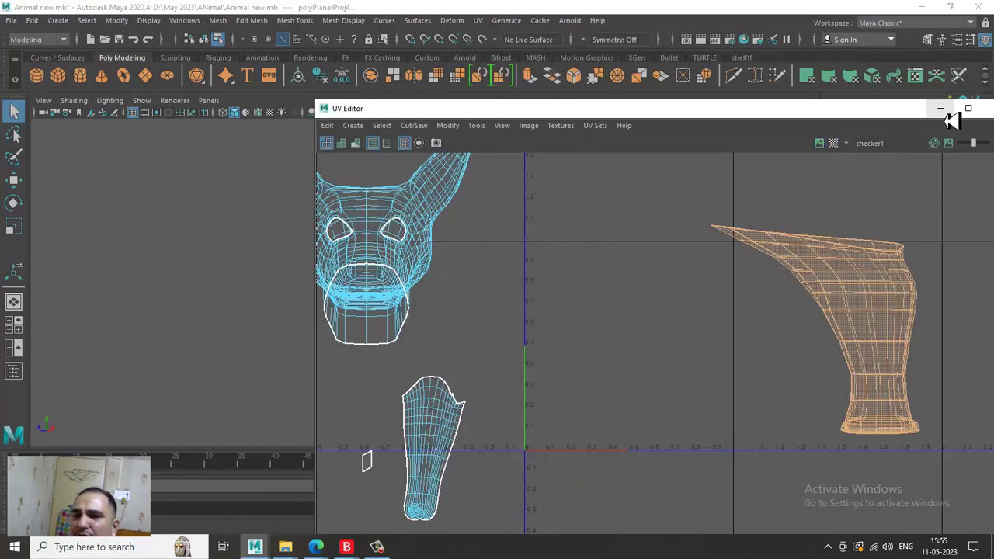
click(941, 109)
- Select a continuous line of edges down the inner side of the second front leg, from its upper border to the ankle
alt+drag(506, 260, 504, 282)
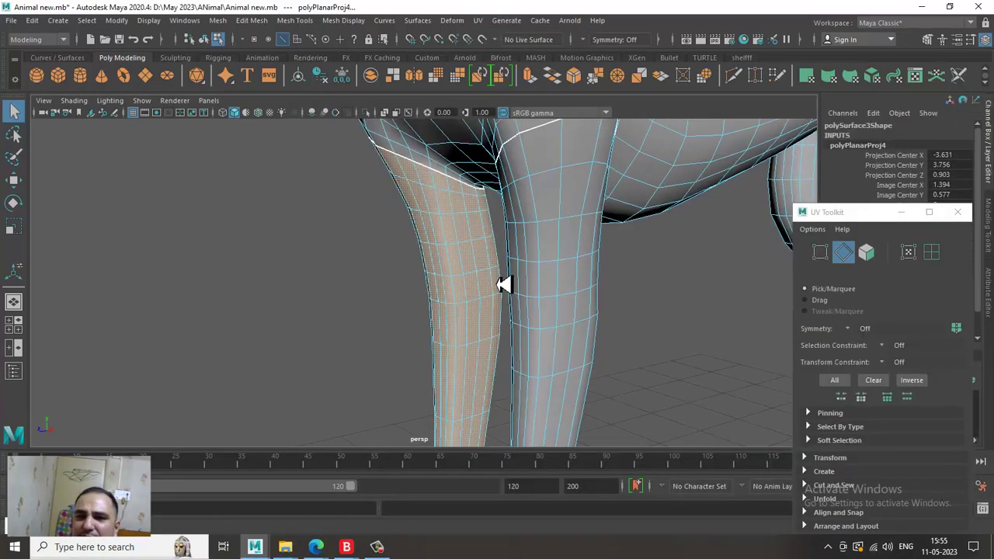
click(465, 199)
alt+drag(497, 220, 506, 211)
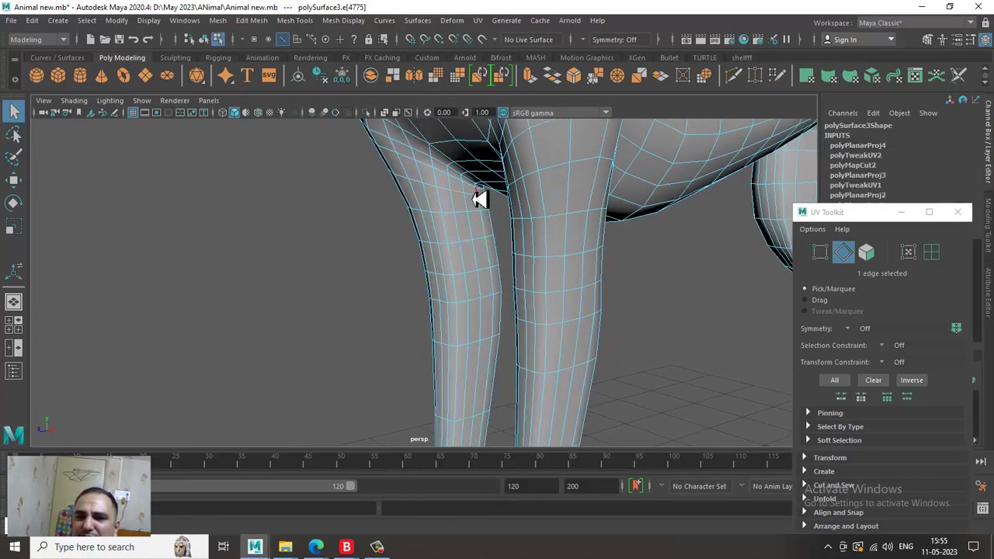
shift+click(467, 207)
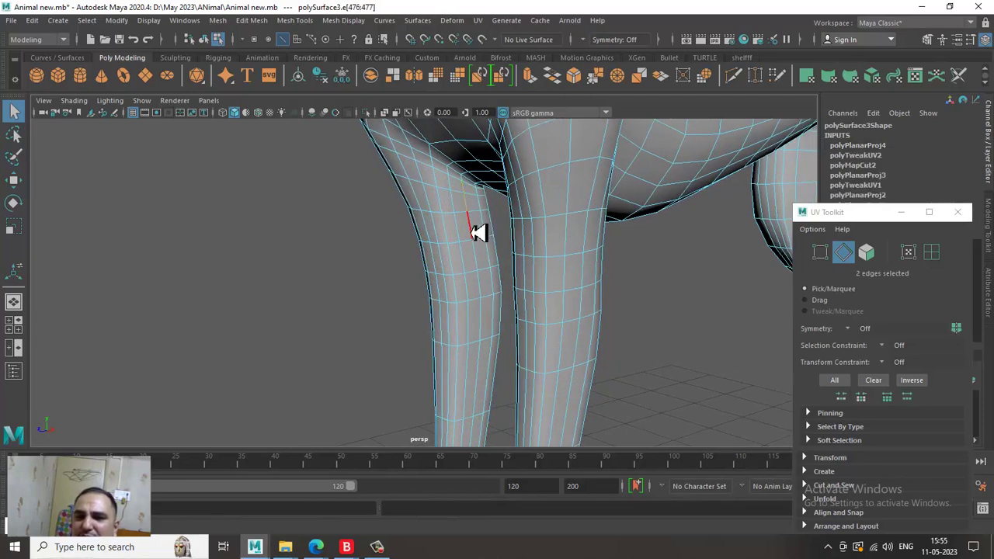
alt+middle_drag(500, 277, 477, 182)
shift+click(467, 189)
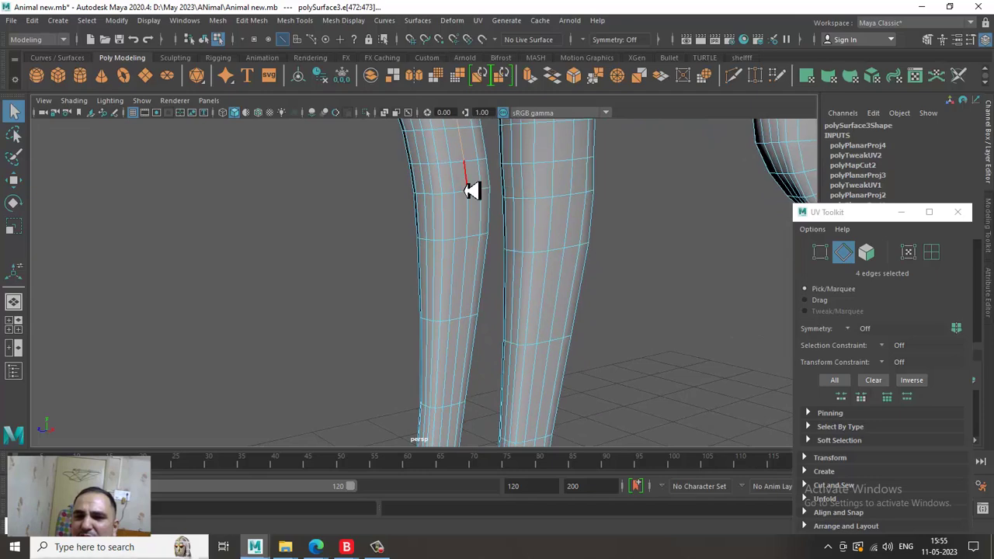
shift+click(468, 232)
alt+middle_drag(489, 239, 488, 205)
shift+click(470, 226)
alt+middle_drag(502, 263, 532, 190)
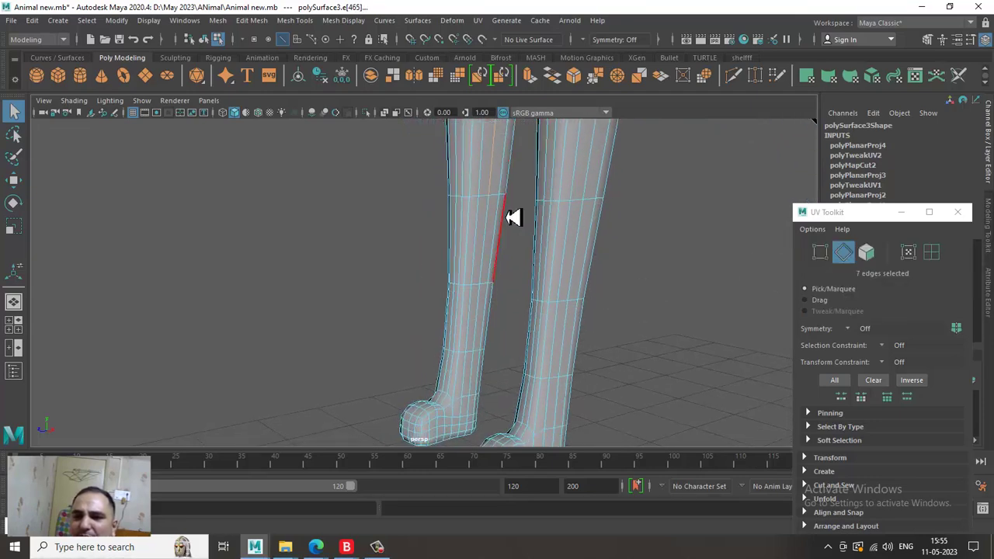
shift+click(481, 315)
alt+middle_drag(492, 315, 502, 225)
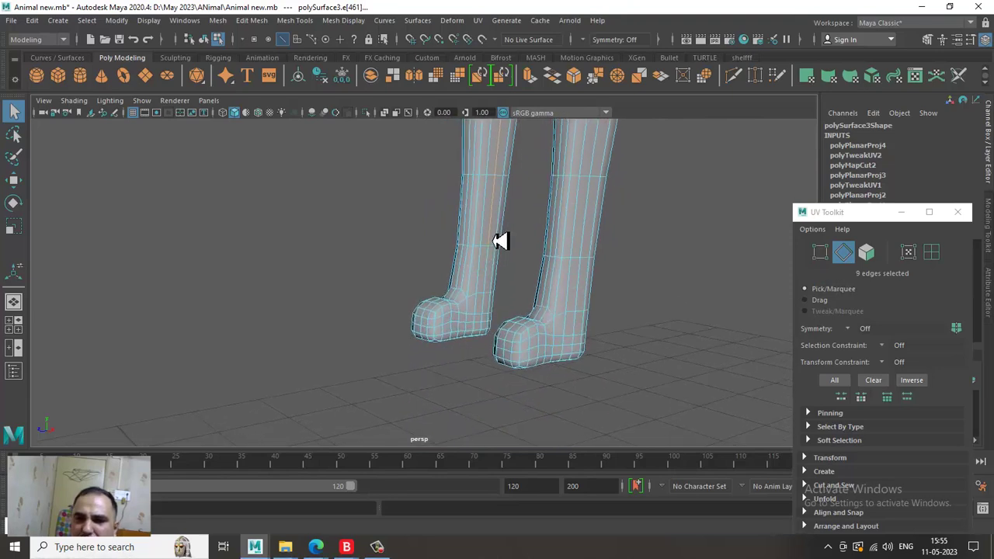
- Extend the seam edge selection down past the ankle and heel onto the sole of the foot
alt+right_drag(502, 225, 523, 303)
shift+click(519, 319)
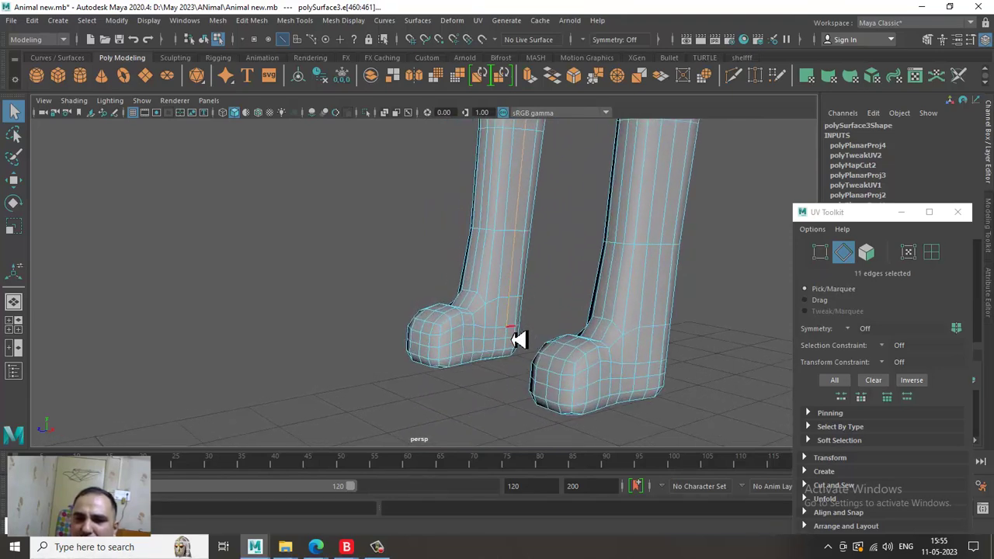
shift+click(516, 342)
alt+right_drag(515, 339, 622, 401)
alt+middle_drag(621, 401, 474, 209)
alt+right_drag(475, 209, 575, 301)
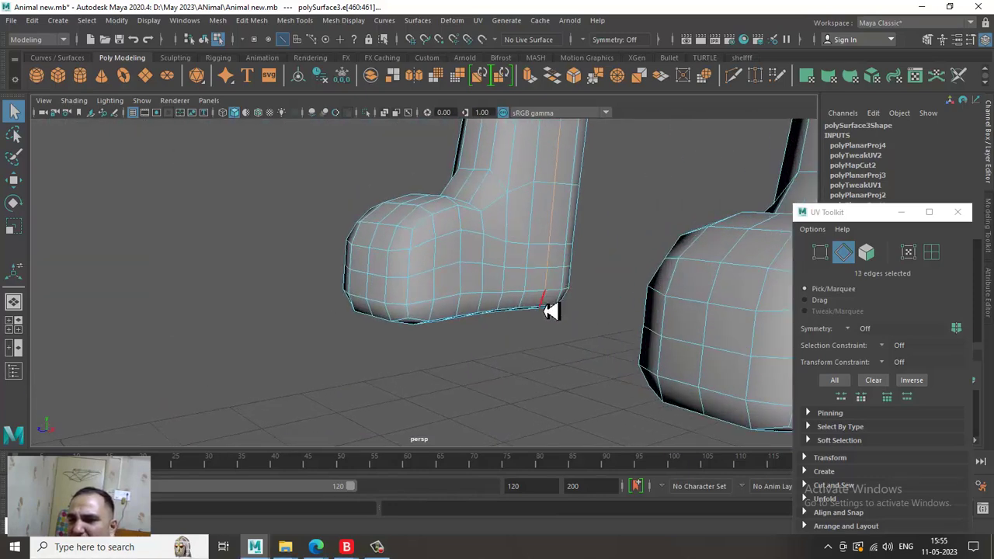
alt+drag(550, 310, 548, 220)
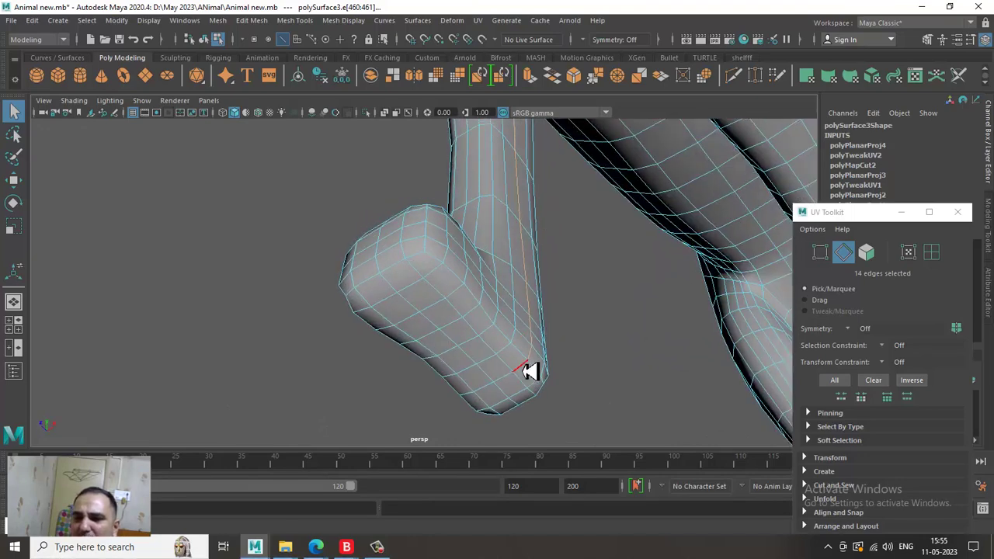
- Cut the UVs along the selected seam edges of the second front leg
alt+right_drag(588, 349, 505, 250)
alt+drag(499, 253, 529, 349)
alt+middle_drag(491, 226, 488, 303)
mouse_move(489, 304)
alt+mouse_down()
mouse_move(500, 306)
mouse_move(477, 303)
alt+mouse_up()
alt+middle_drag(488, 287, 473, 268)
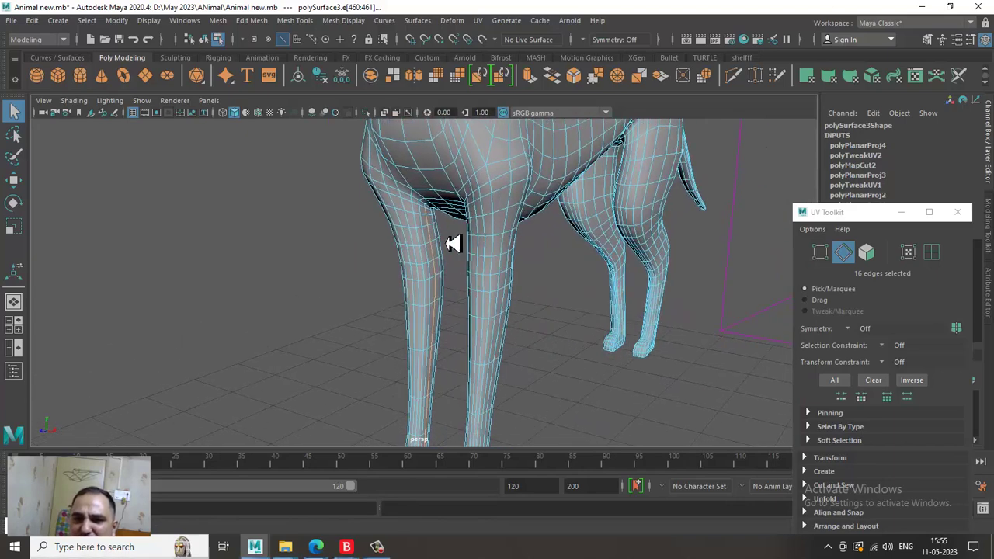
alt+drag(453, 244, 475, 258)
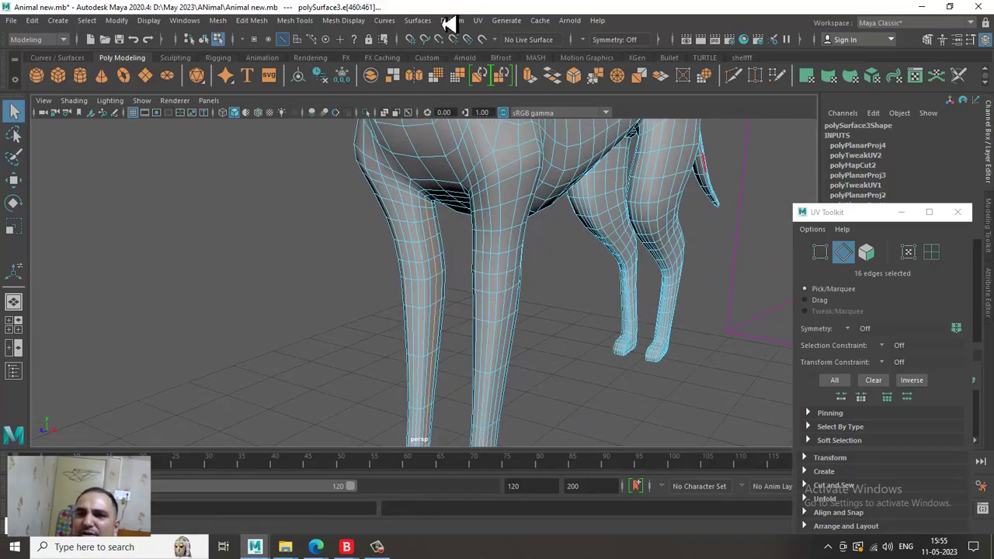
click(479, 22)
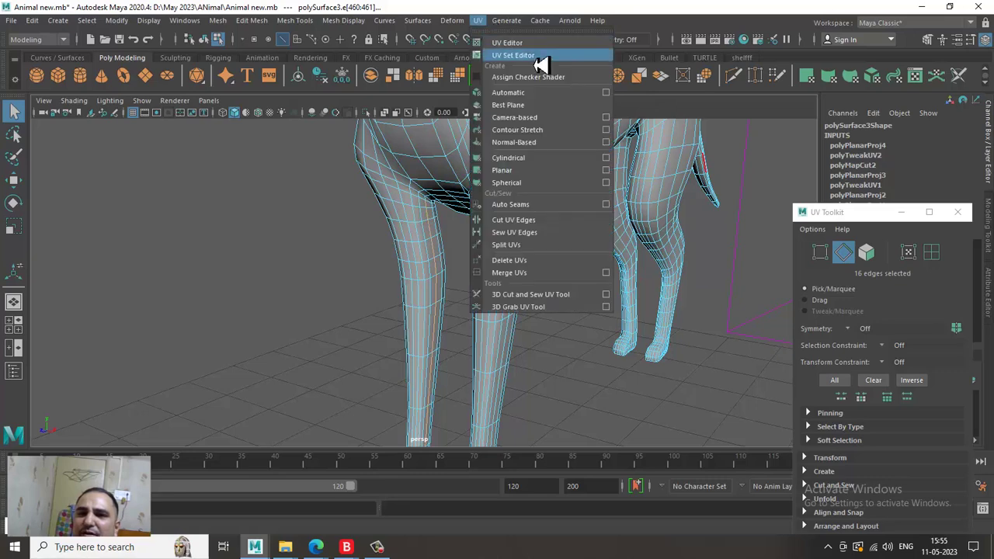
click(533, 46)
click(423, 129)
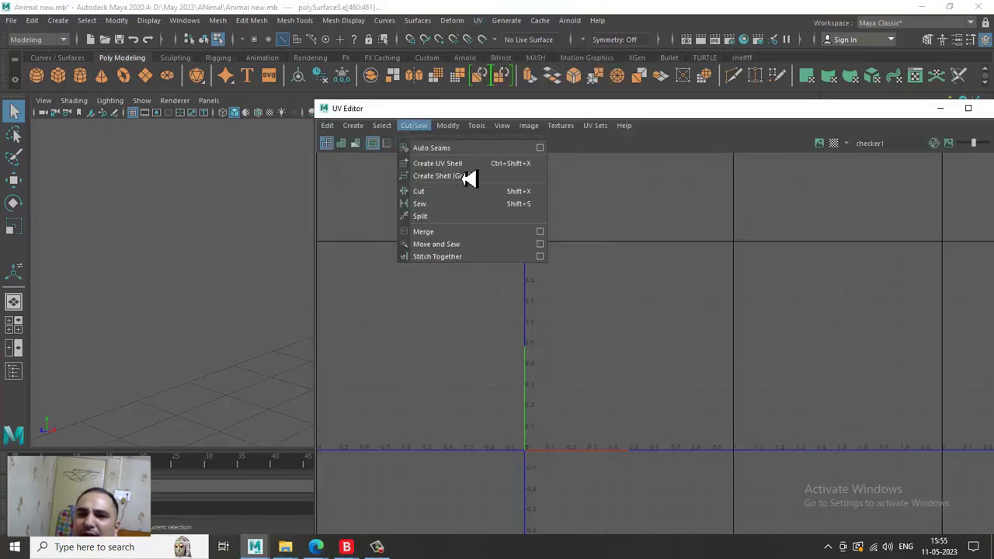
click(473, 198)
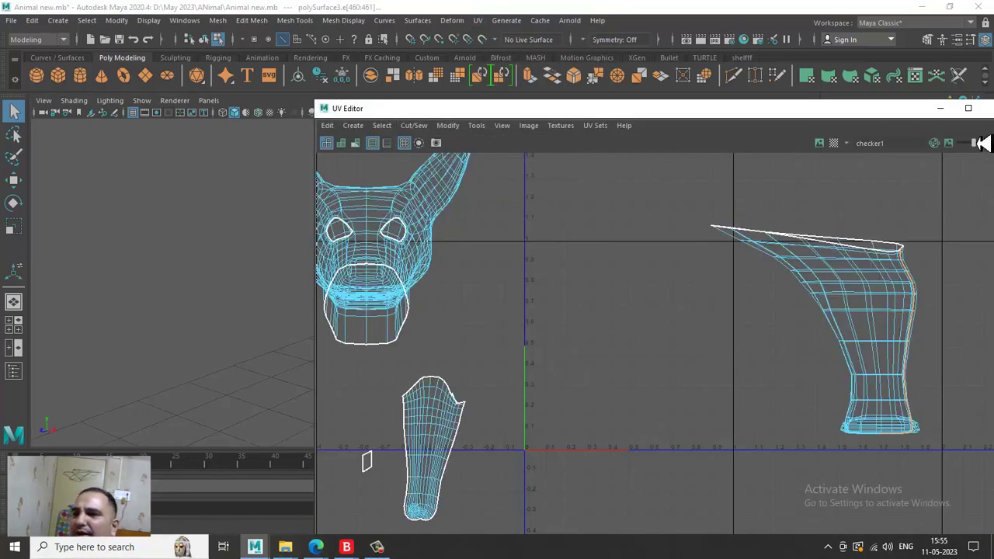
- Select all faces of the cut leg shell in the UV Editor
right_drag(834, 266, 841, 273)
right_drag(837, 325, 837, 327)
drag(624, 164, 963, 492)
- Display the checker image in the UV Editor, inspect the selected leg on the model, and hide the image again
click(819, 144)
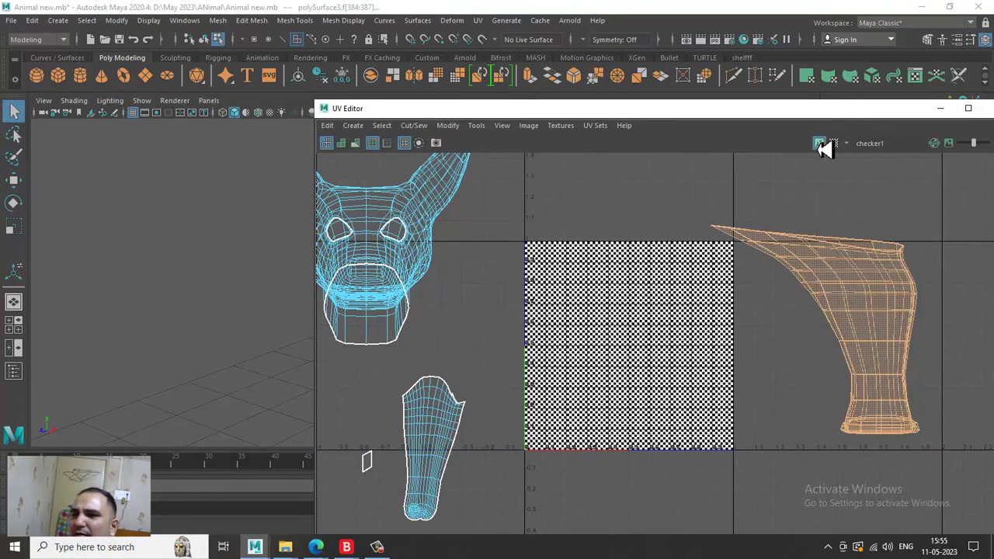
click(940, 114)
alt+drag(513, 308, 493, 304)
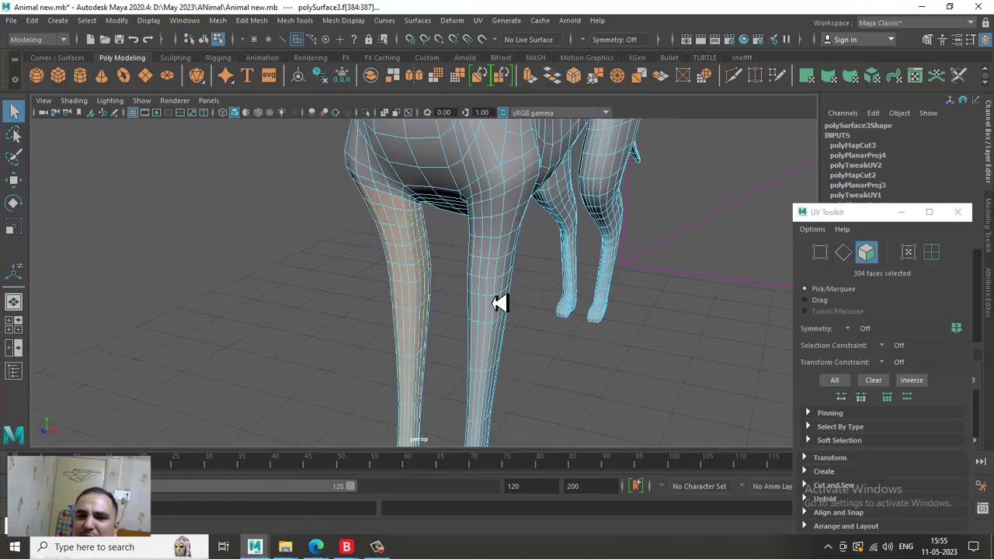
click(26, 536)
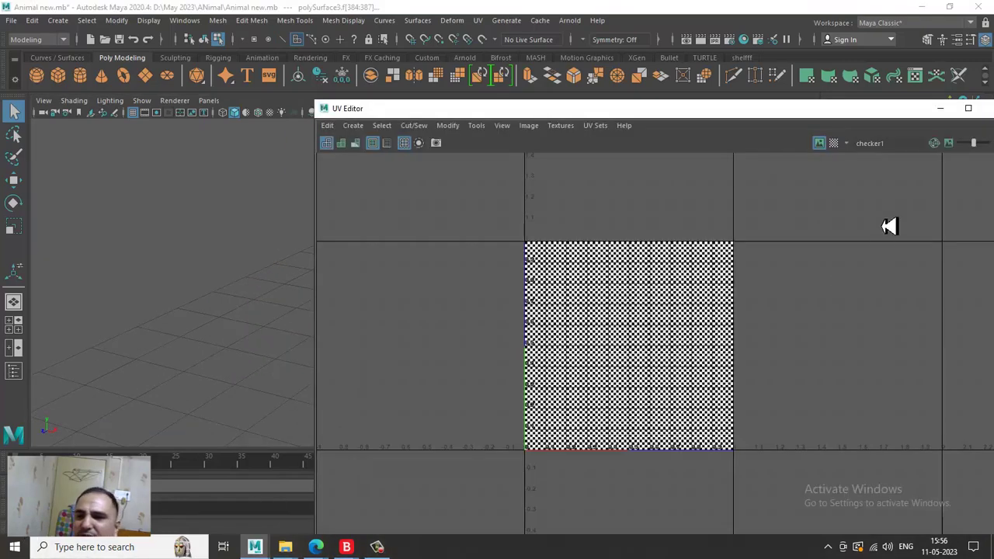
click(821, 144)
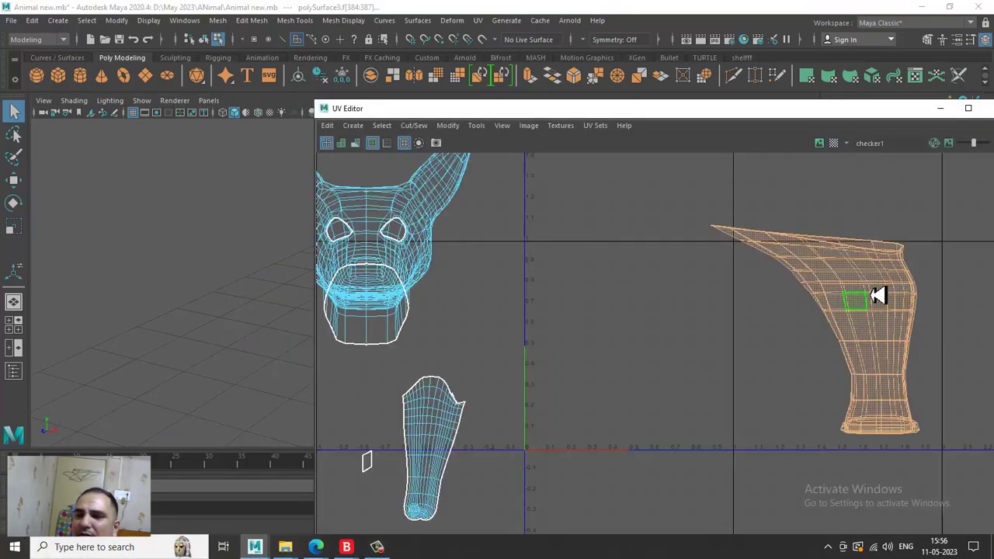
- Unfold the selected leg shell and check the leg on the model
alt+middle_drag(860, 302, 731, 300)
click(448, 126)
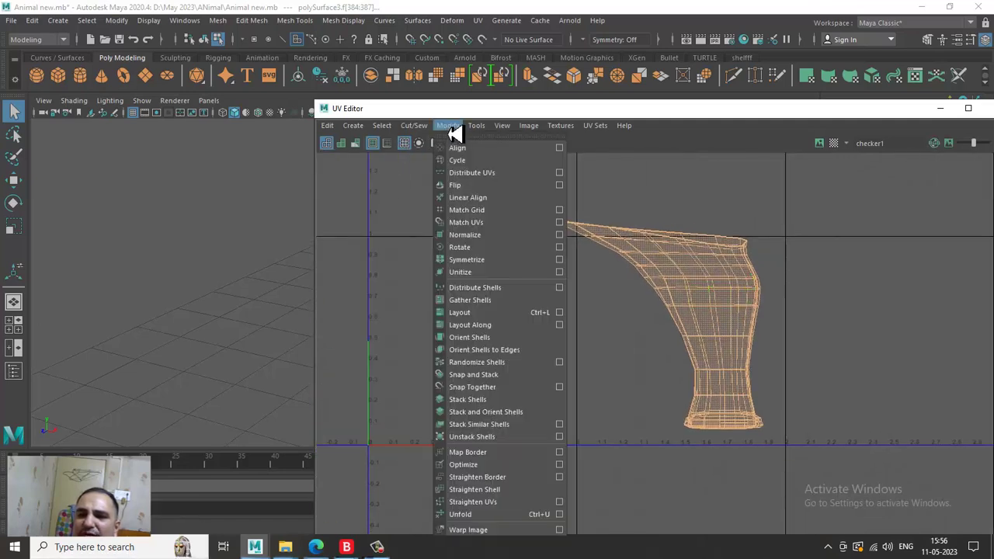
click(488, 525)
alt+right_drag(803, 354, 909, 185)
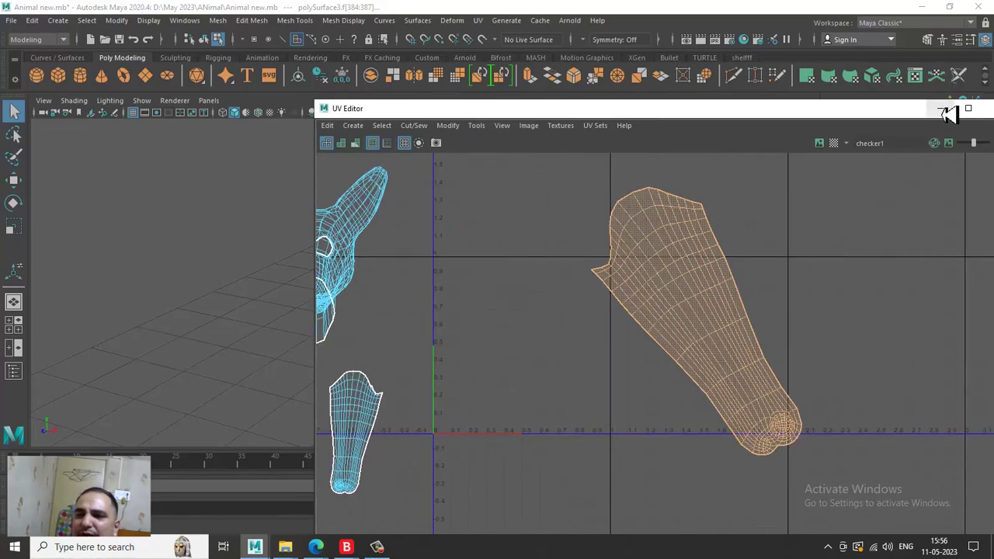
click(943, 111)
alt+drag(497, 370, 483, 313)
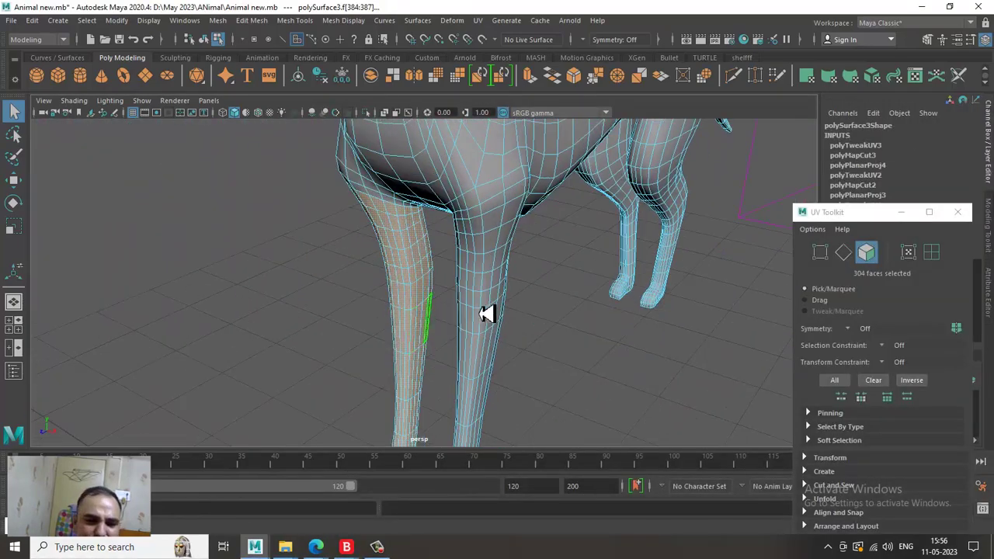
click(29, 527)
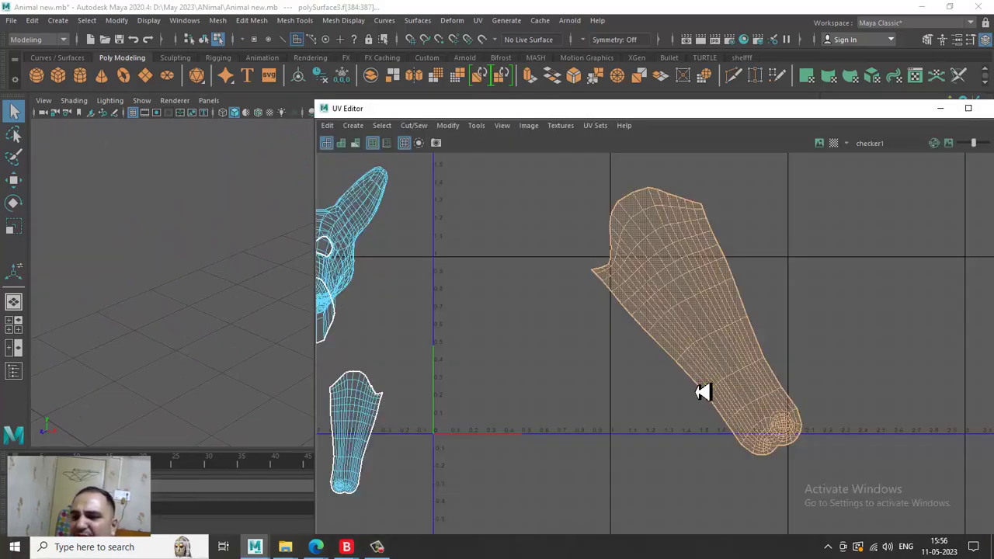
- Select the unfolded leg as a UV shell and rotate it upright
scroll(839, 368, down, 3)
right_drag(713, 292, 721, 332)
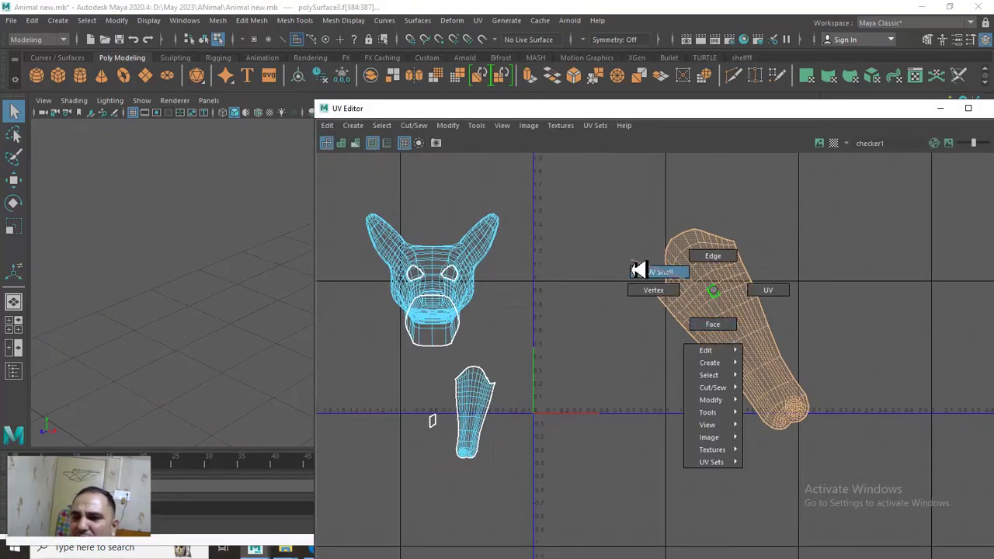
right_drag(637, 270, 637, 270)
key(e)
drag(746, 356, 831, 308)
- Scale the leg shell down to match the first front leg's shell and move it beside that shell
key(w)
drag(731, 334, 548, 353)
key(r)
key(w)
drag(572, 399, 550, 408)
key(r)
key(w)
alt+right_drag(562, 348, 705, 347)
alt+middle_drag(705, 347, 733, 316)
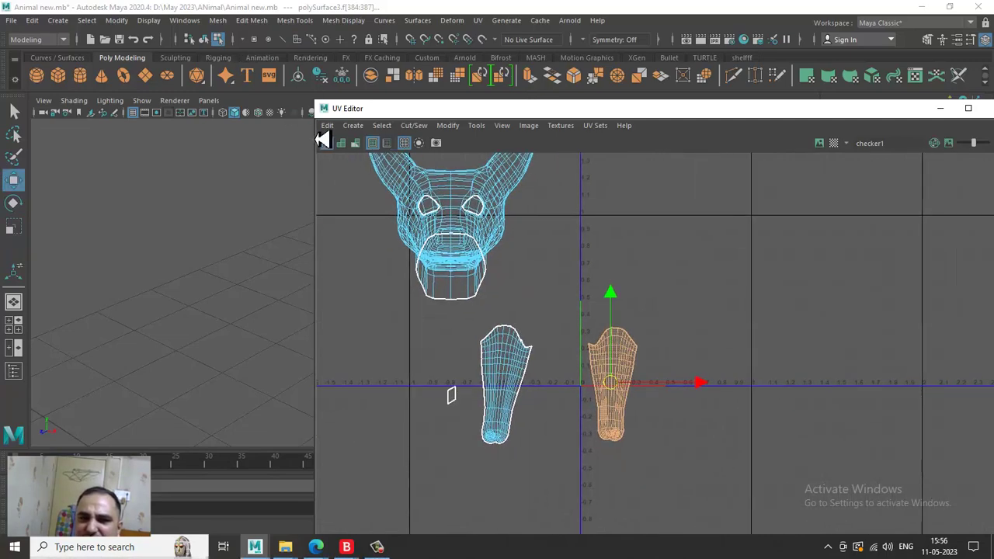
- Show the UV shells shaded and compare the two front leg shells for size, overlap and orientation
click(636, 409)
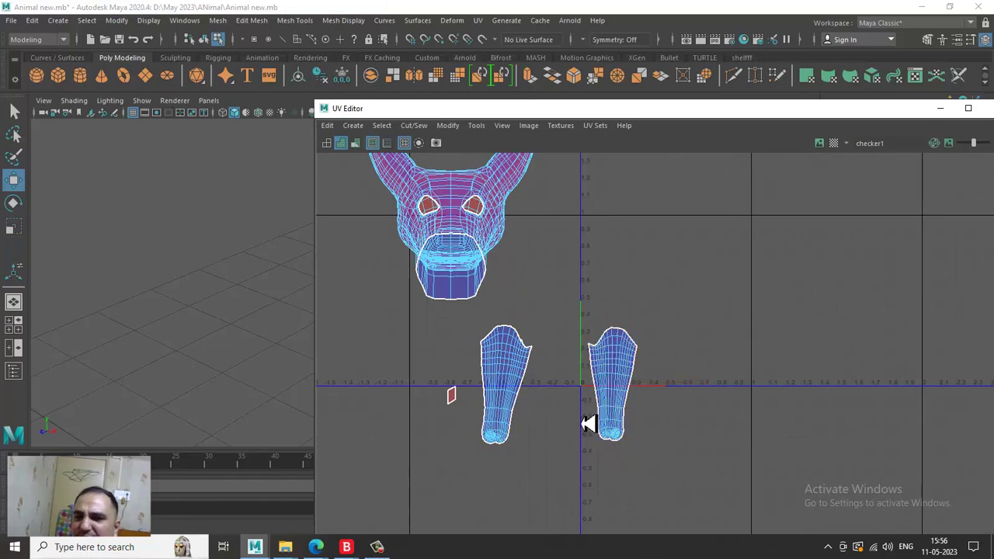
alt+right_drag(549, 285, 763, 428)
alt+middle_drag(695, 320, 719, 266)
mouse_move(676, 281)
alt+right_down()
mouse_move(645, 295)
mouse_move(733, 362)
mouse_move(689, 258)
mouse_move(670, 298)
alt+right_up()
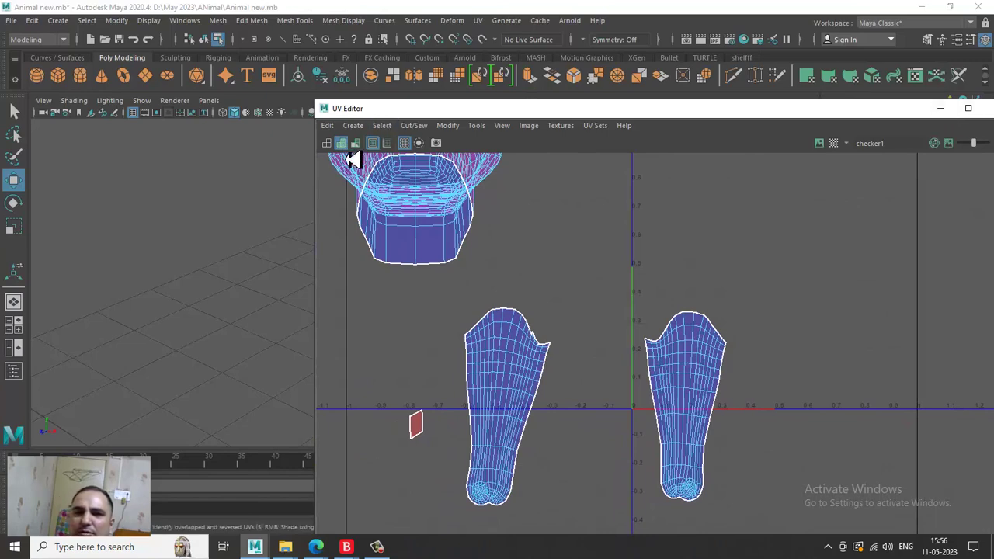
click(941, 109)
- Lasso-select the faces of the hind leg from the upper thigh down to the paw
alt+drag(528, 189, 460, 268)
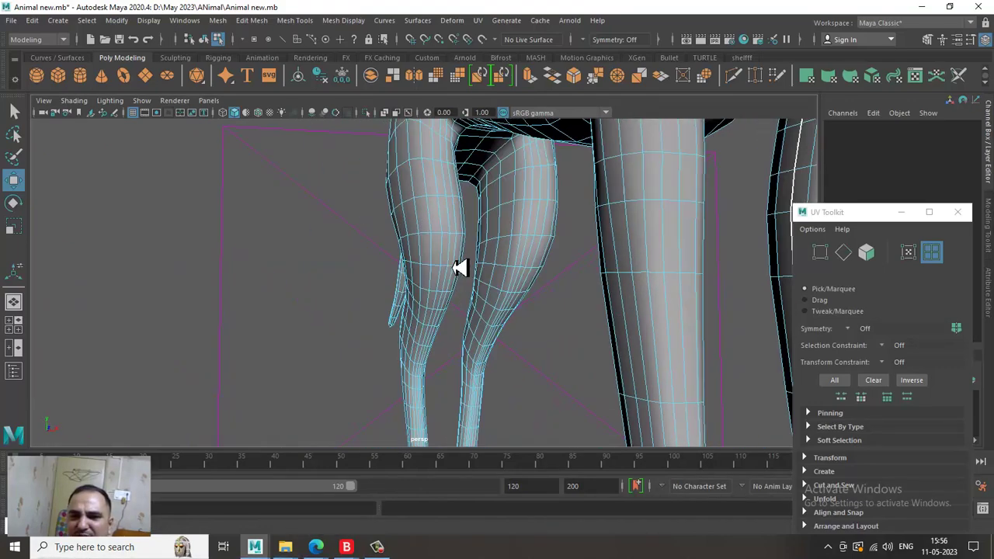
right_drag(529, 189, 530, 157)
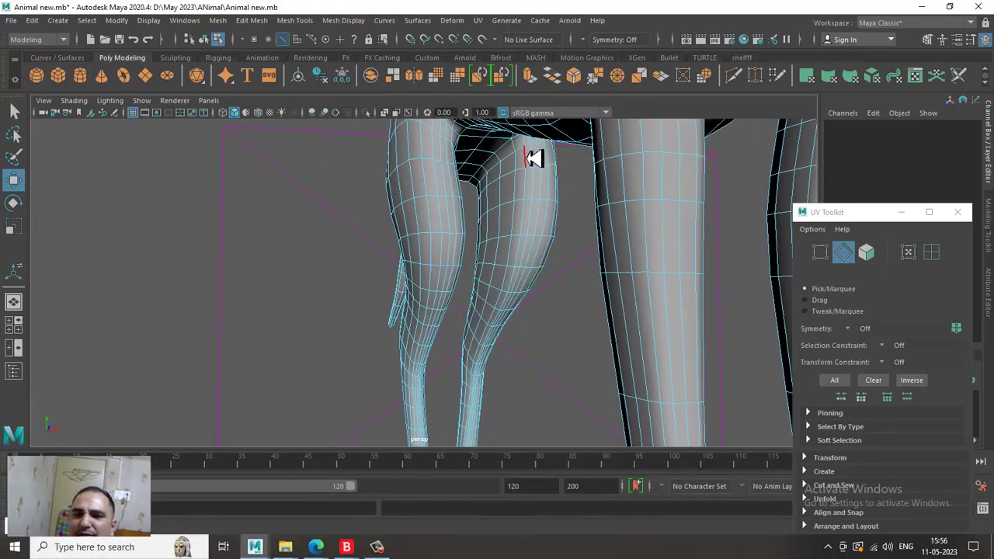
alt+drag(535, 171, 561, 292)
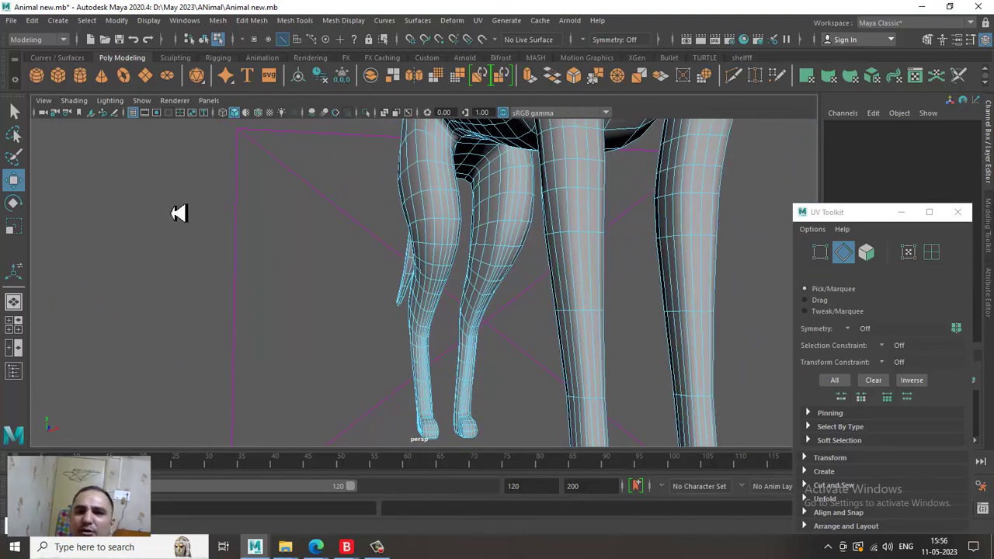
right_drag(519, 163, 383, 231)
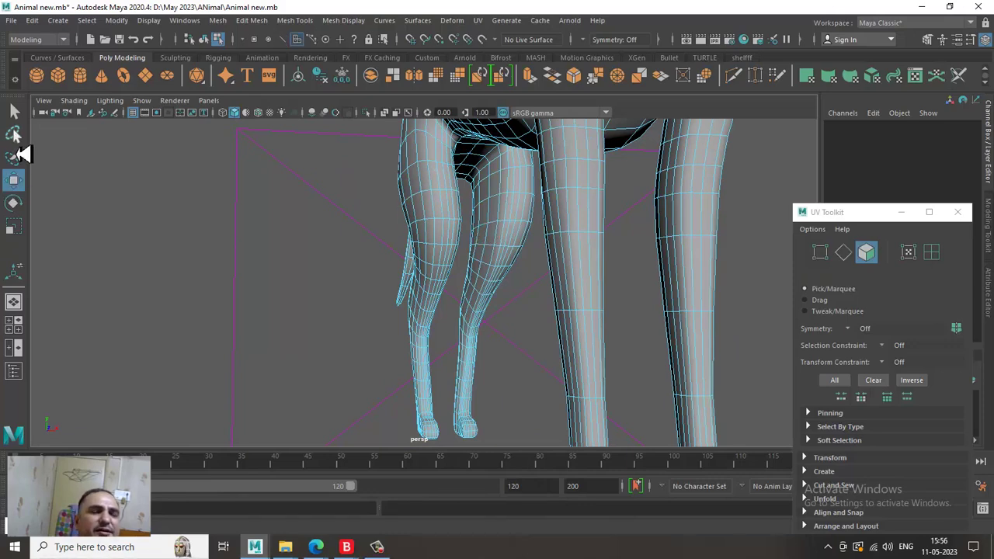
click(14, 135)
alt+middle_drag(528, 348, 534, 321)
alt+right_drag(534, 321, 497, 386)
alt+middle_drag(536, 316, 542, 304)
alt+right_drag(541, 304, 502, 282)
mouse_move(502, 282)
alt+mouse_down()
mouse_move(506, 275)
mouse_move(514, 290)
alt+mouse_up()
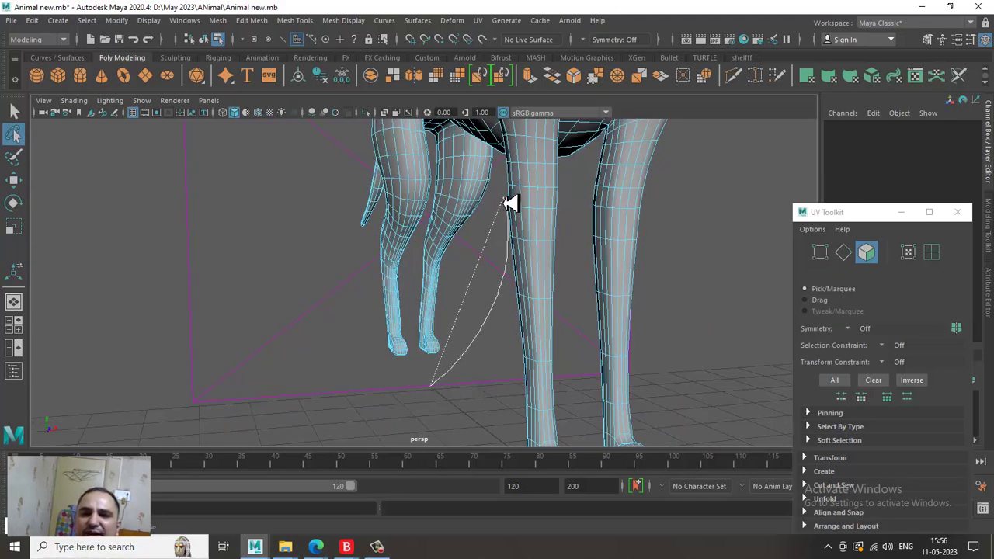
drag(427, 311, 428, 342)
mouse_move(429, 342)
alt+mouse_down()
mouse_move(564, 290)
mouse_move(701, 280)
mouse_move(573, 146)
mouse_move(591, 213)
mouse_move(443, 212)
mouse_move(428, 277)
mouse_move(458, 357)
mouse_move(477, 363)
mouse_move(461, 365)
alt+mouse_up()
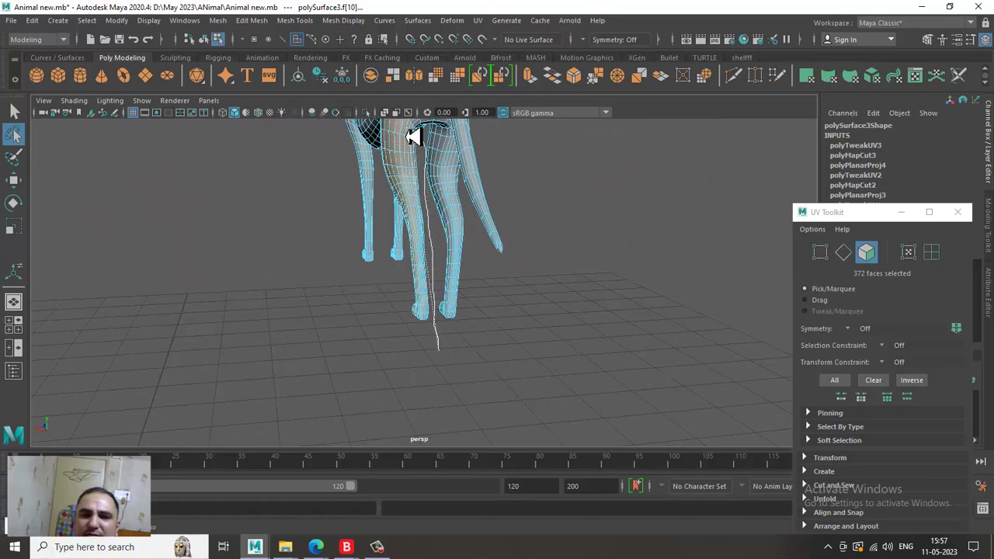
mouse_move(349, 365)
mouse_down()
mouse_move(414, 342)
mouse_move(500, 271)
mouse_move(473, 391)
mouse_up()
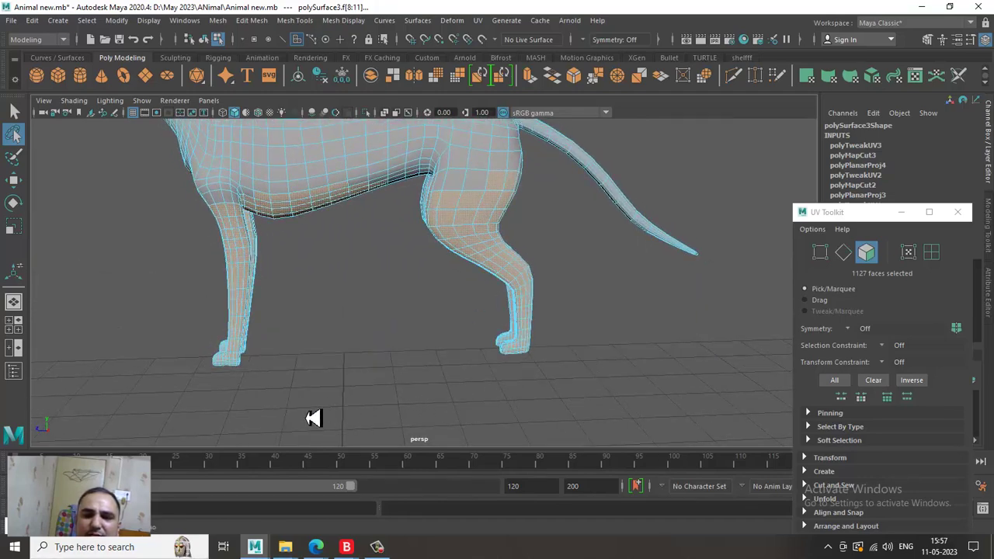
- Deselect the stray faces outside the hind leg and add the missing faces around its upper thigh
mouse_move(401, 228)
ctrl+mouse_down()
mouse_move(39, 216)
mouse_move(321, 428)
mouse_move(444, 378)
mouse_move(383, 396)
mouse_move(517, 244)
mouse_move(498, 267)
ctrl+mouse_up()
scroll(521, 293, up, 4)
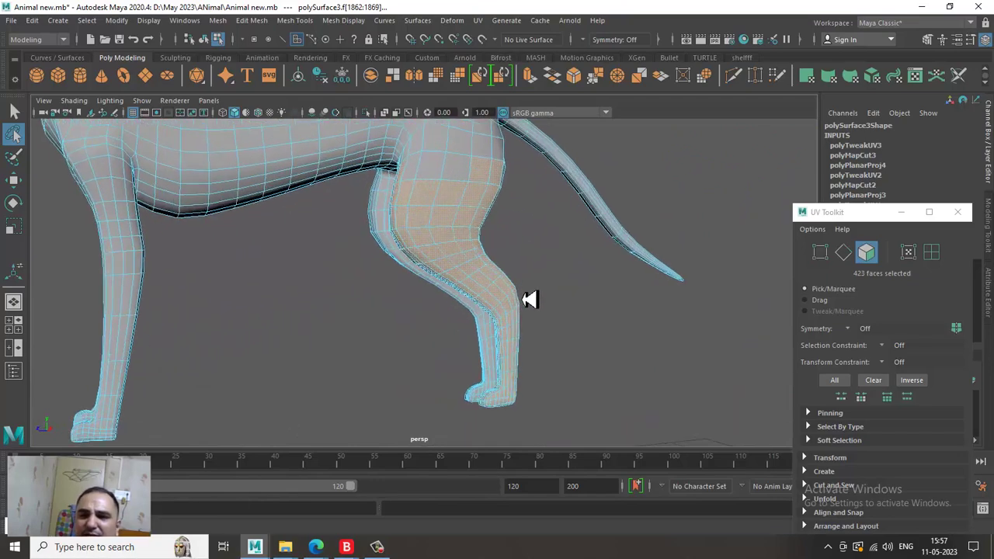
alt+middle_drag(462, 202, 397, 258)
alt+drag(397, 258, 300, 261)
key(w)
shift+click(322, 247)
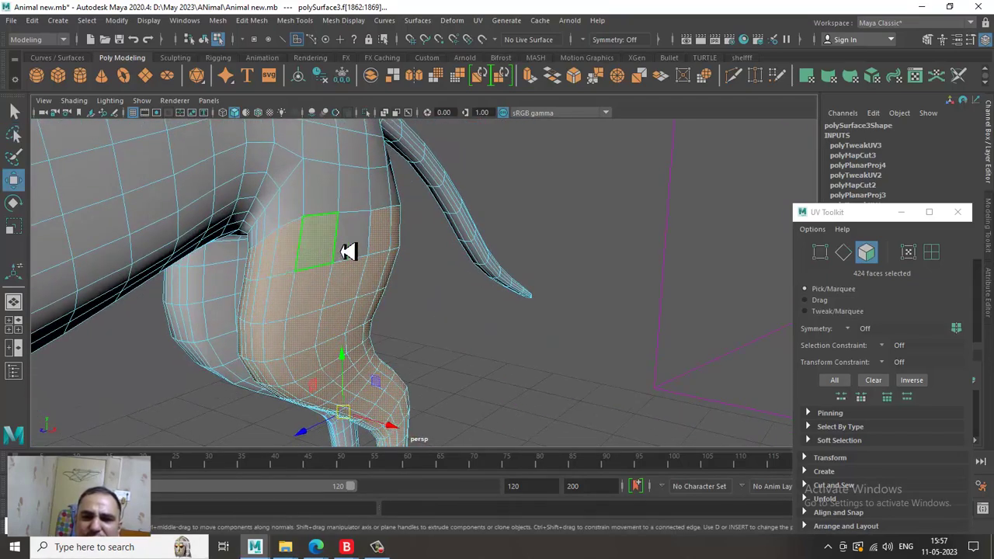
mouse_move(480, 257)
alt+mouse_down()
mouse_move(257, 242)
mouse_move(468, 254)
alt+mouse_up()
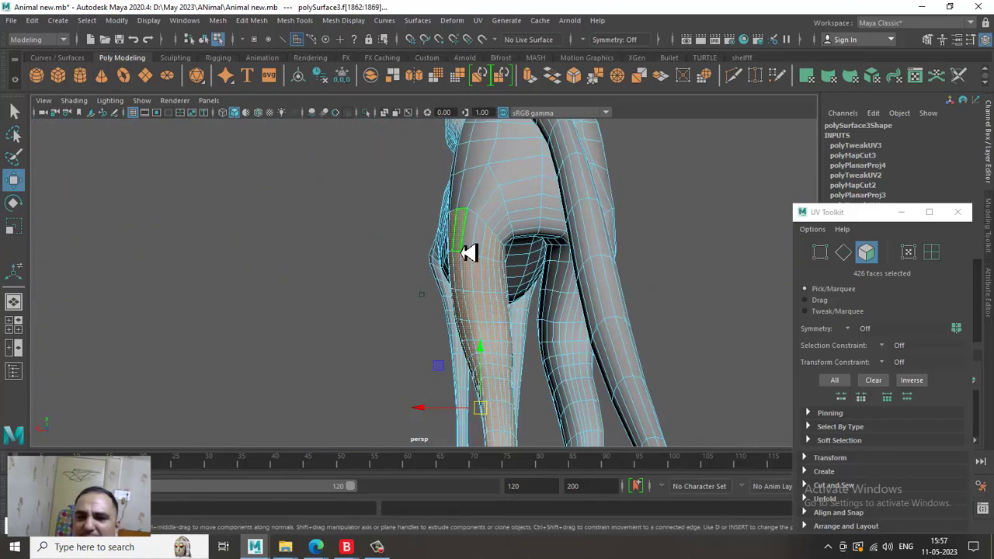
shift+click(488, 255)
mouse_move(650, 290)
alt+mouse_down()
mouse_move(604, 192)
mouse_move(534, 257)
mouse_move(573, 195)
mouse_move(644, 205)
mouse_move(666, 256)
mouse_move(513, 262)
mouse_move(477, 346)
mouse_move(483, 240)
mouse_move(539, 256)
mouse_move(566, 285)
mouse_move(544, 255)
mouse_move(381, 269)
mouse_move(484, 308)
mouse_move(581, 269)
mouse_move(422, 277)
mouse_move(464, 245)
mouse_move(570, 322)
mouse_move(552, 215)
mouse_move(481, 317)
mouse_move(535, 249)
mouse_move(439, 330)
mouse_move(489, 311)
mouse_move(660, 326)
mouse_move(694, 344)
mouse_move(455, 373)
mouse_move(471, 378)
mouse_move(490, 318)
mouse_move(466, 327)
mouse_move(468, 264)
mouse_move(437, 280)
mouse_move(492, 288)
mouse_move(534, 278)
alt+mouse_up()
key(5)
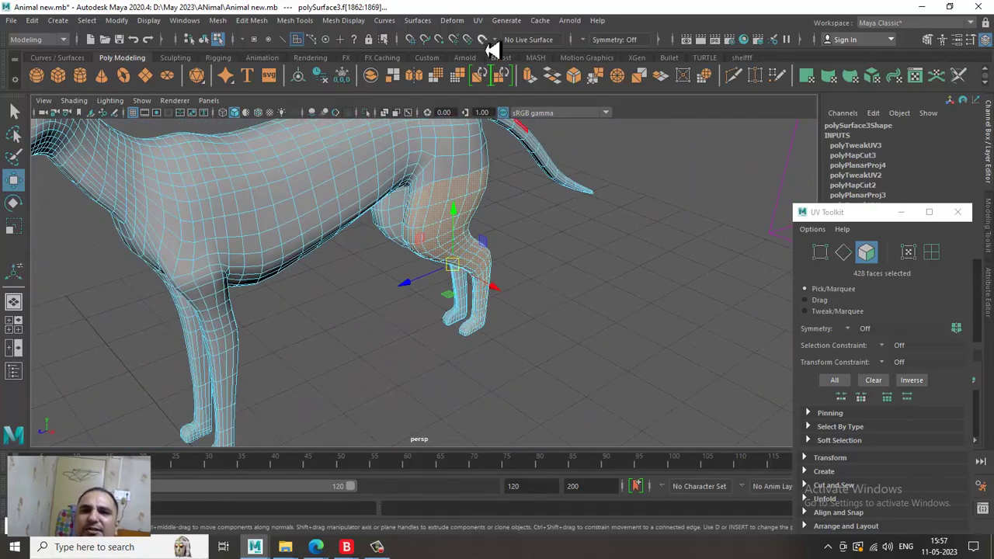
- Planar map the selected hind leg faces from the Z axis, fitting the projection to the bounding box
click(479, 22)
click(660, 199)
click(501, 22)
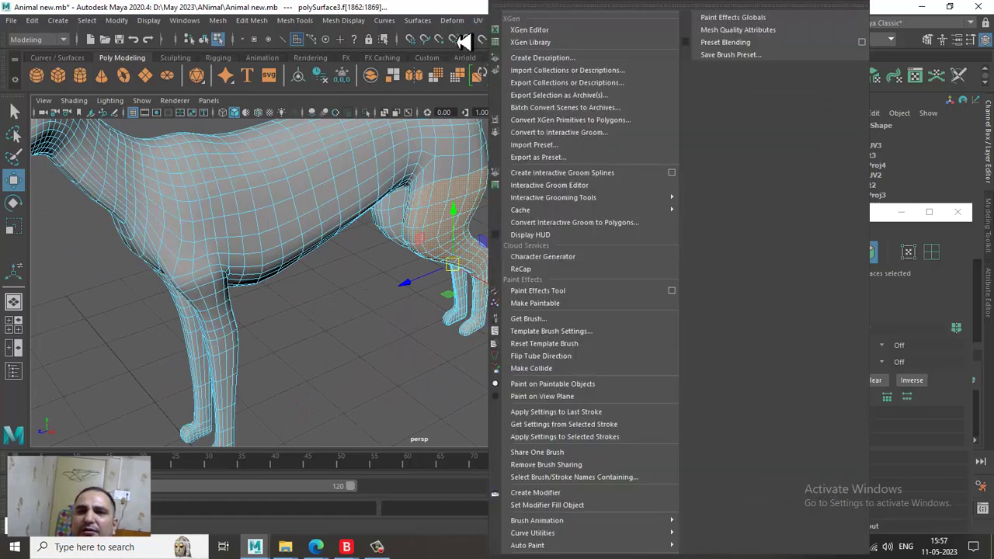
mouse_move(488, 26)
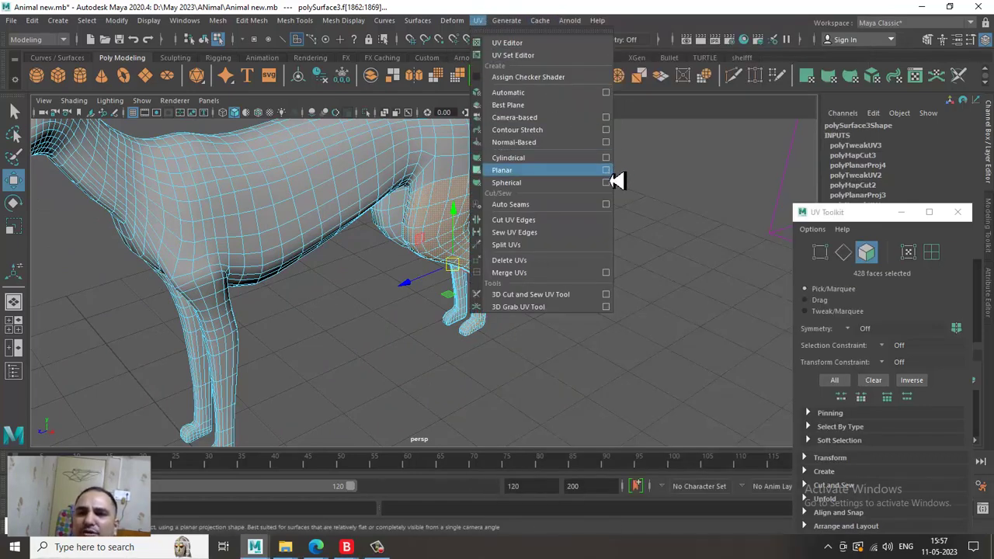
click(606, 171)
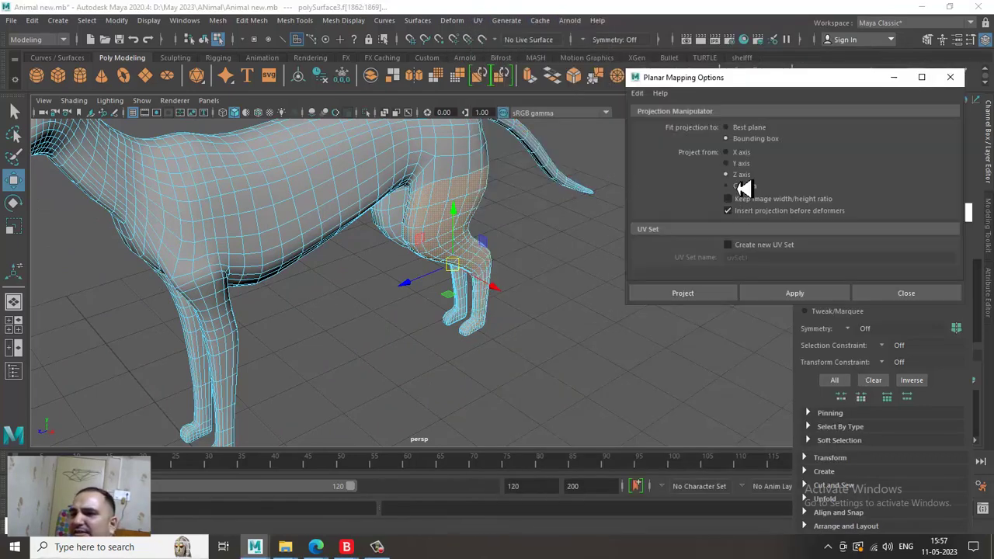
click(683, 292)
- Select a line of seam edges down the inner side of the mapped hind leg's thigh
alt+drag(710, 296, 486, 231)
alt+right_drag(469, 231, 589, 330)
alt+drag(482, 230, 444, 192)
right_drag(430, 163, 435, 87)
alt+drag(438, 222, 448, 207)
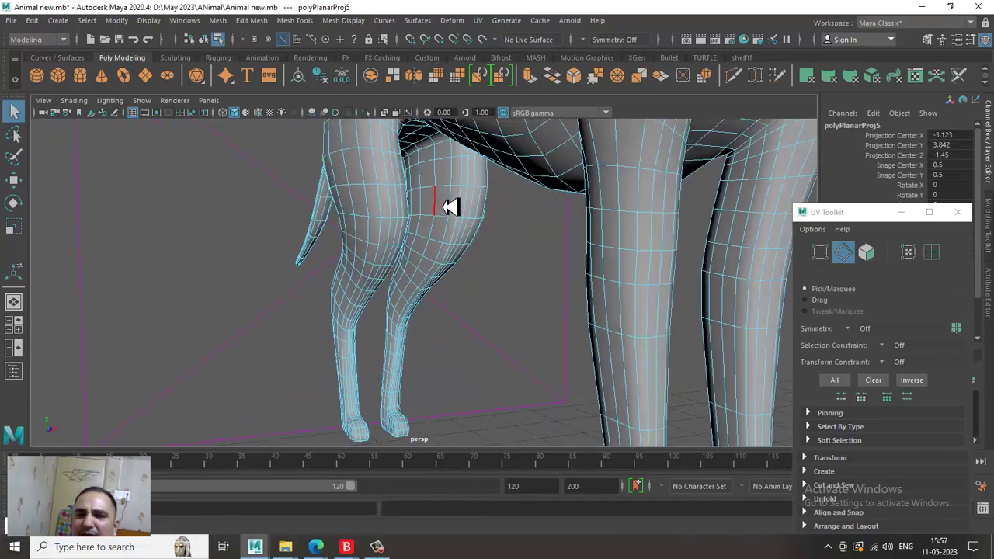
click(425, 166)
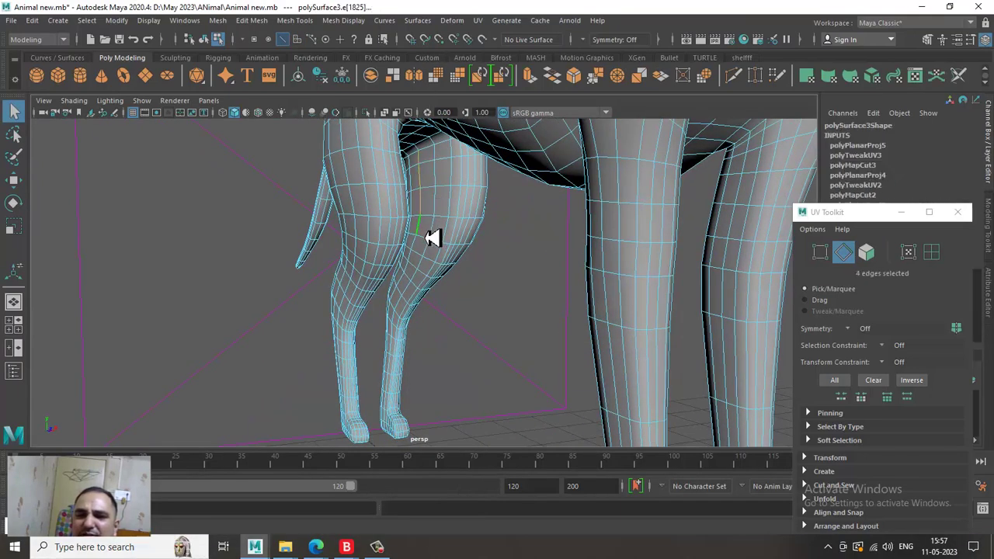
alt+right_drag(436, 235, 508, 300)
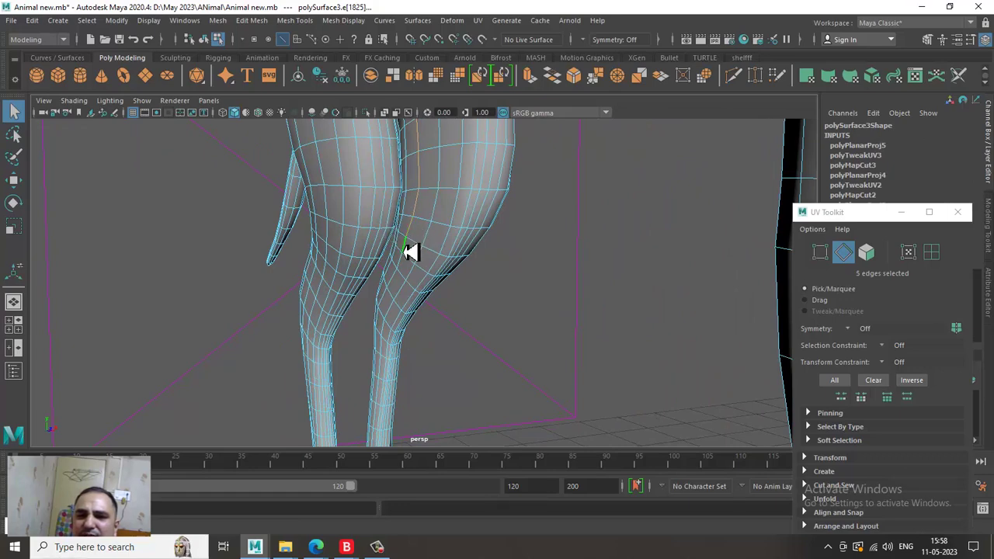
shift+click(382, 305)
- Extend the seam edge selection down the lower hind leg and around the heel to the sole of the paw
alt+middle_drag(424, 319, 454, 240)
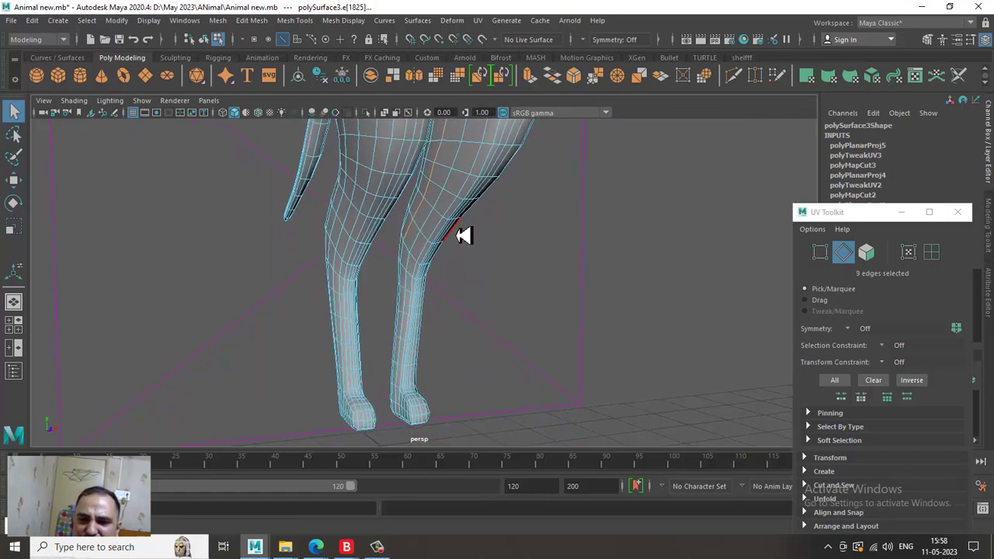
alt+drag(454, 240, 421, 262)
alt+right_drag(421, 262, 410, 303)
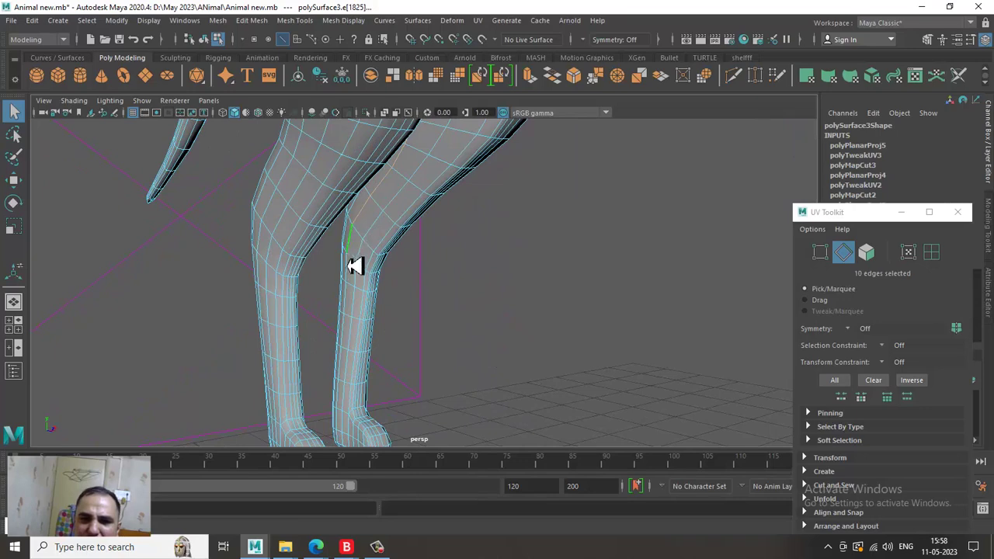
shift+click(346, 332)
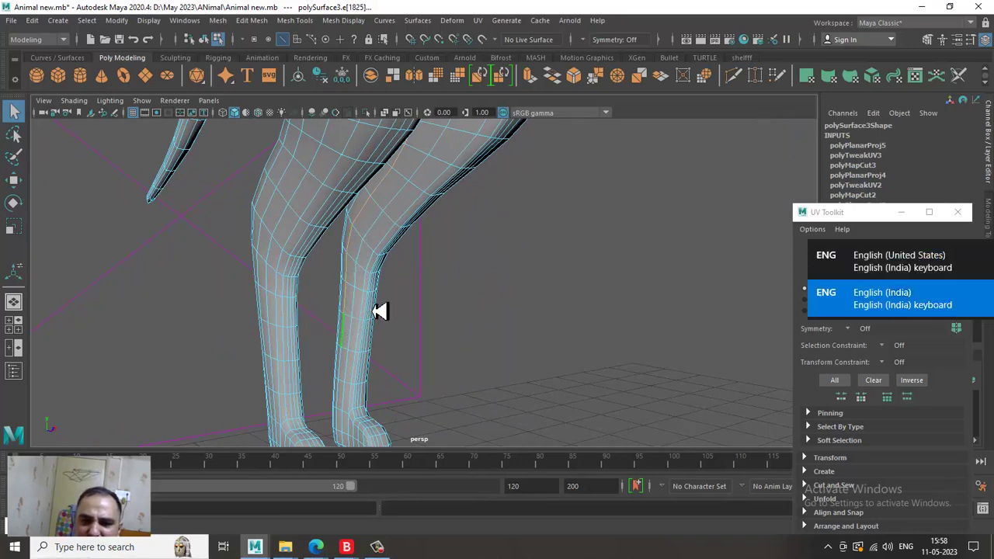
alt+right_drag(391, 249, 347, 275)
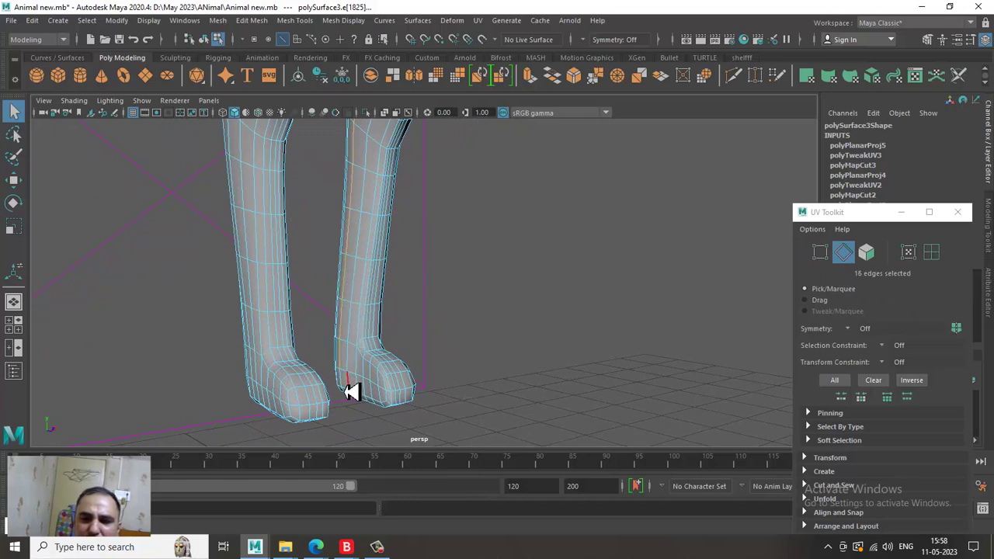
alt+drag(348, 392, 448, 159)
shift+right_click(414, 282)
alt+right_drag(431, 301, 619, 462)
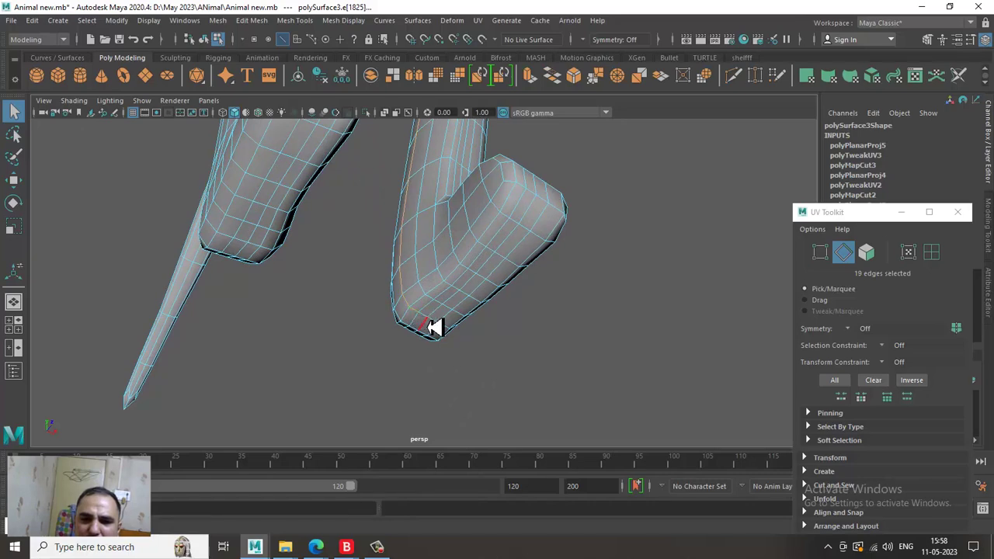
- Open the UV Editor and cut the UVs along the selected hind leg seam edges
alt+right_drag(542, 355, 546, 256)
alt+middle_drag(546, 255, 552, 269)
alt+drag(552, 269, 637, 281)
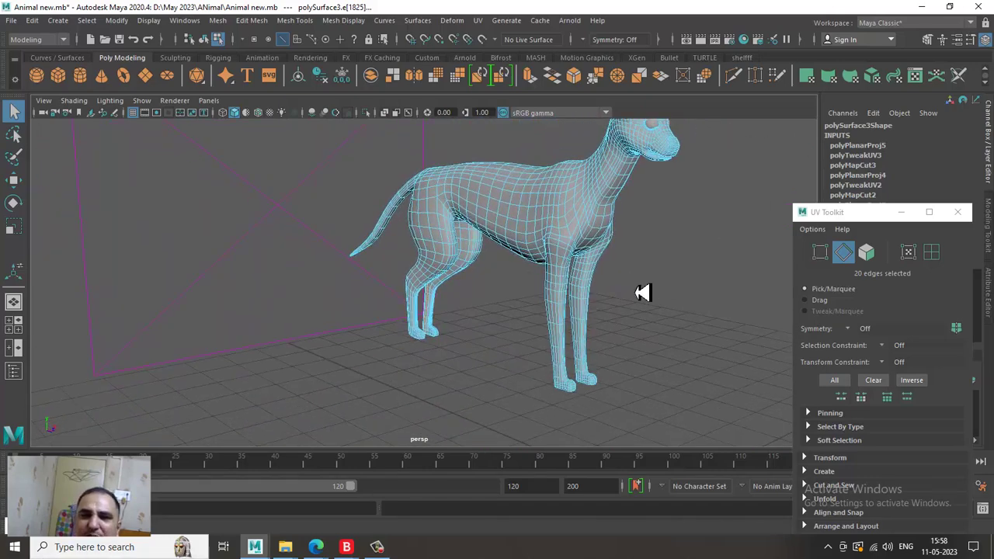
click(479, 21)
click(526, 56)
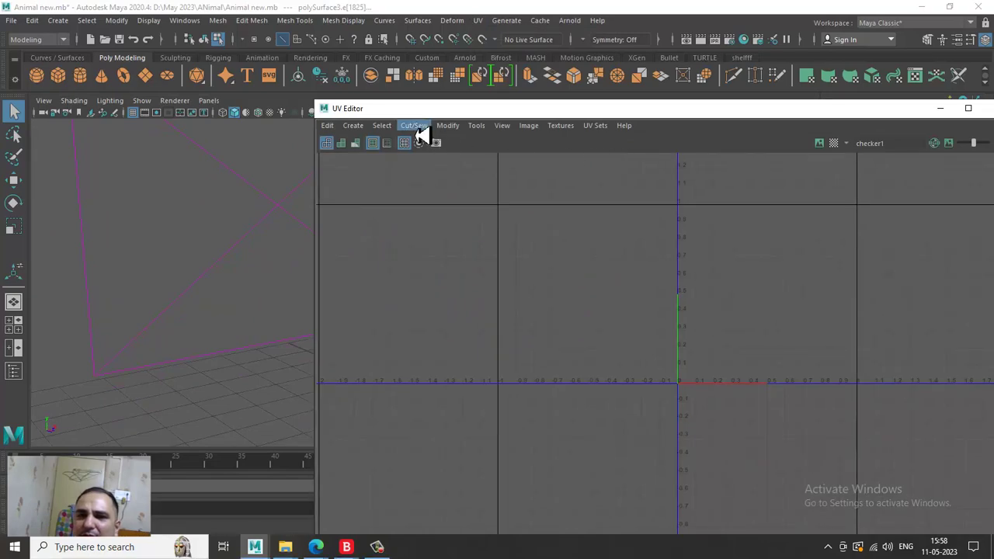
click(416, 126)
click(463, 204)
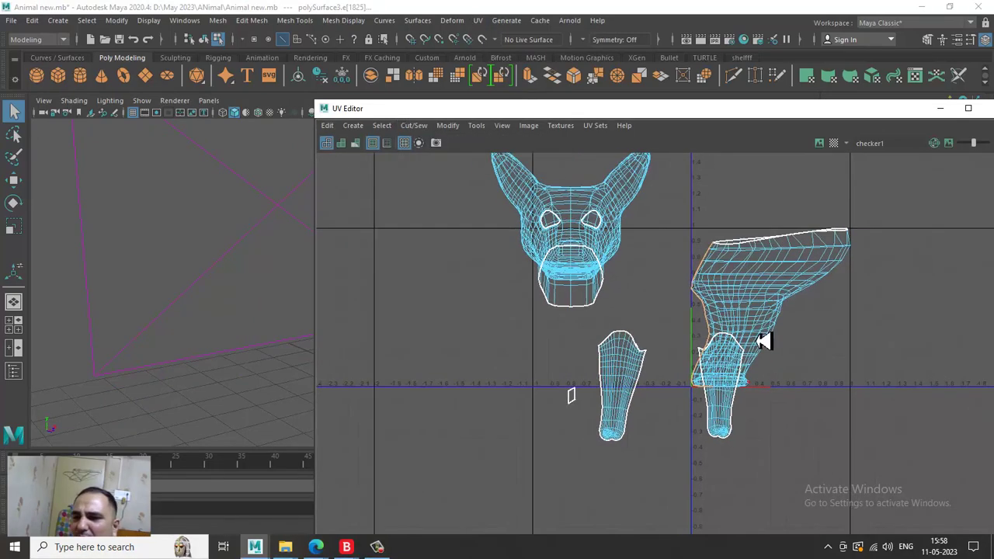
- Move the hind leg UV shell clear of the front leg shells and unfold it
right_click(789, 265)
click(715, 247)
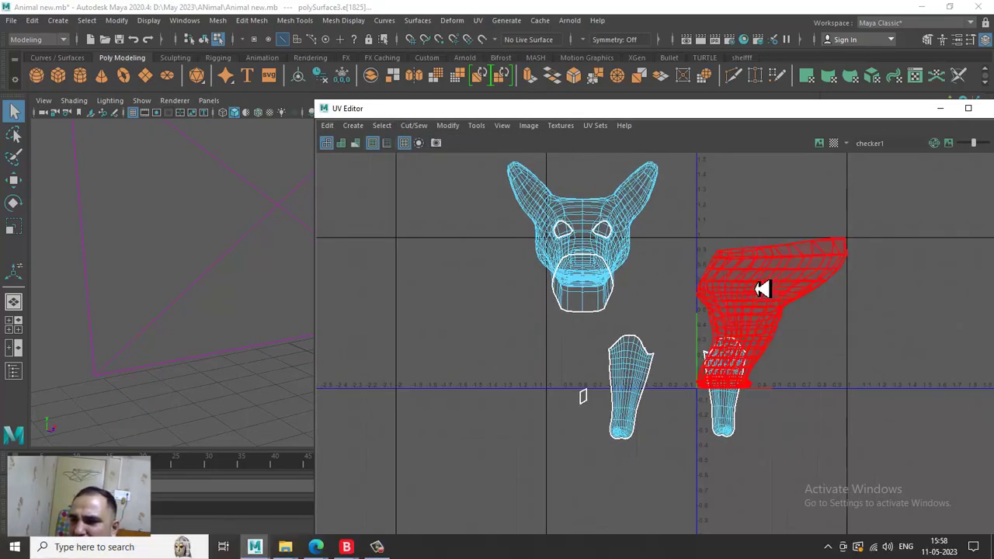
alt+middle_drag(832, 339, 560, 300)
key(w)
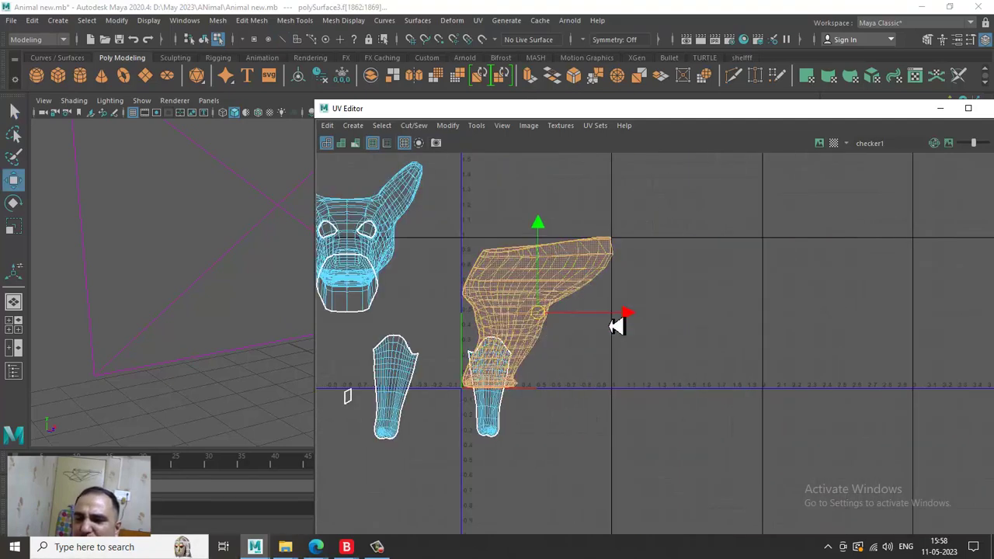
drag(550, 329, 716, 316)
click(447, 125)
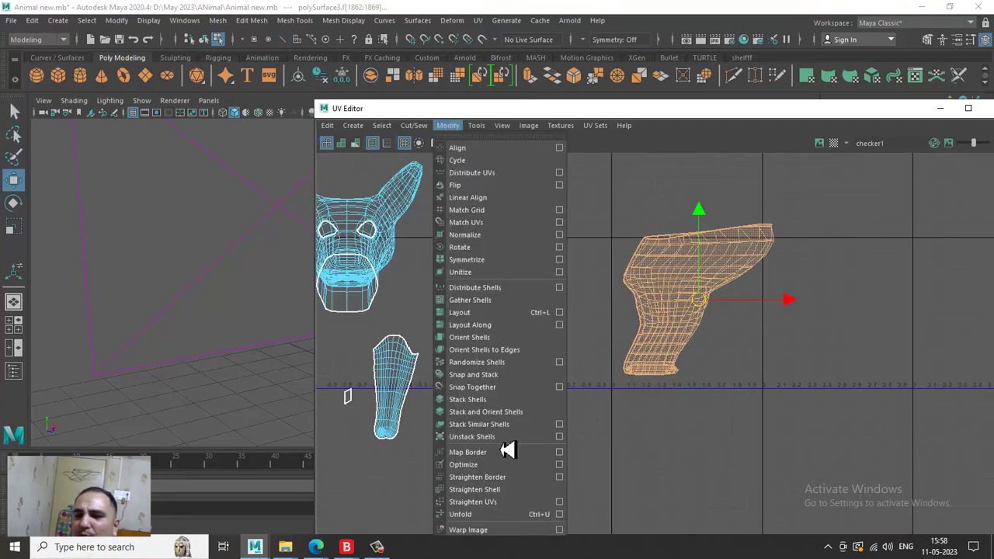
click(494, 516)
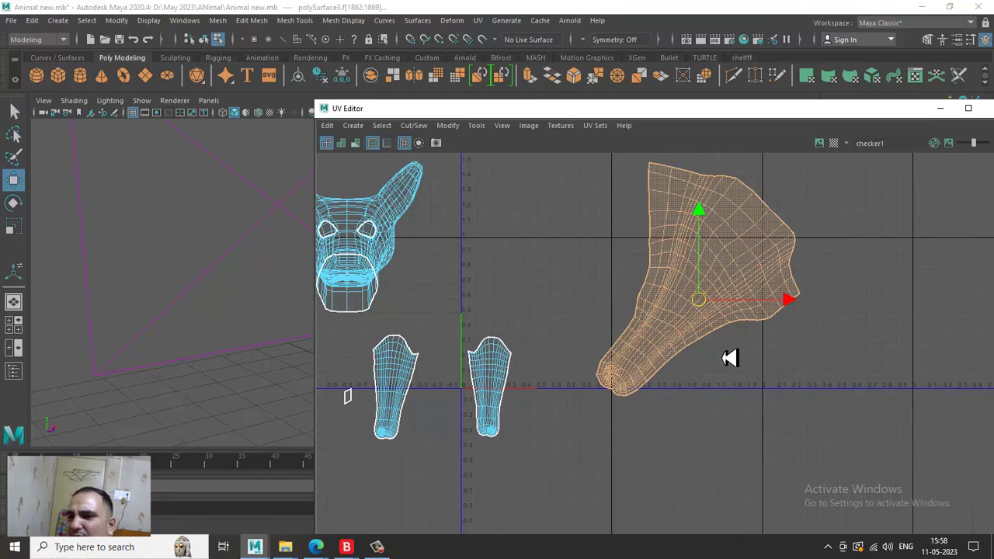
- Show the UV shells shaded and rotate the unfolded hind leg shell upright
right_drag(726, 241, 850, 228)
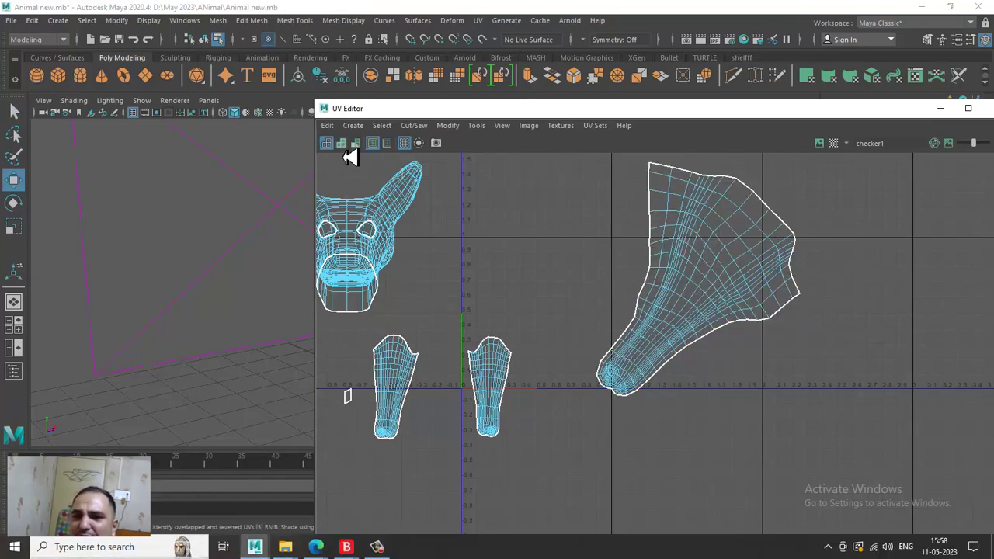
right_drag(786, 253, 722, 255)
click(786, 276)
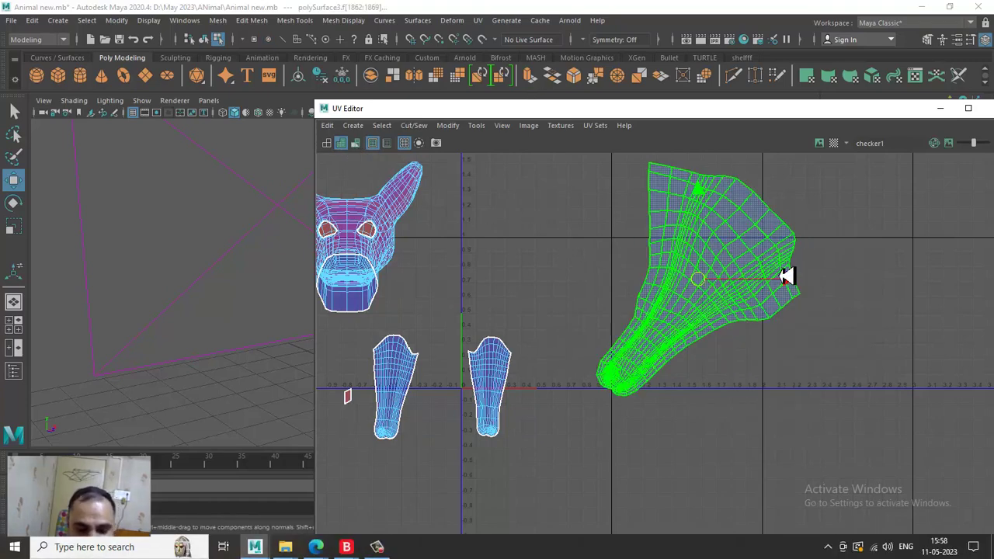
key(e)
drag(786, 247, 736, 233)
key(w)
- Select all UVs of the hind leg shell and relax them with the interactive unfold/relax tool
click(449, 125)
mouse_move(478, 126)
right_drag(688, 201, 509, 187)
right_drag(655, 255, 710, 256)
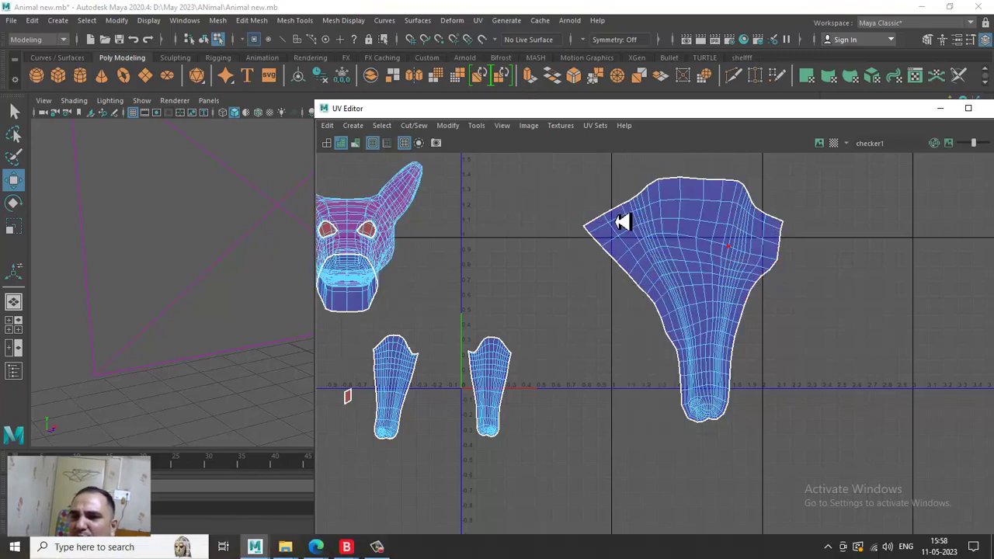
drag(547, 165, 883, 493)
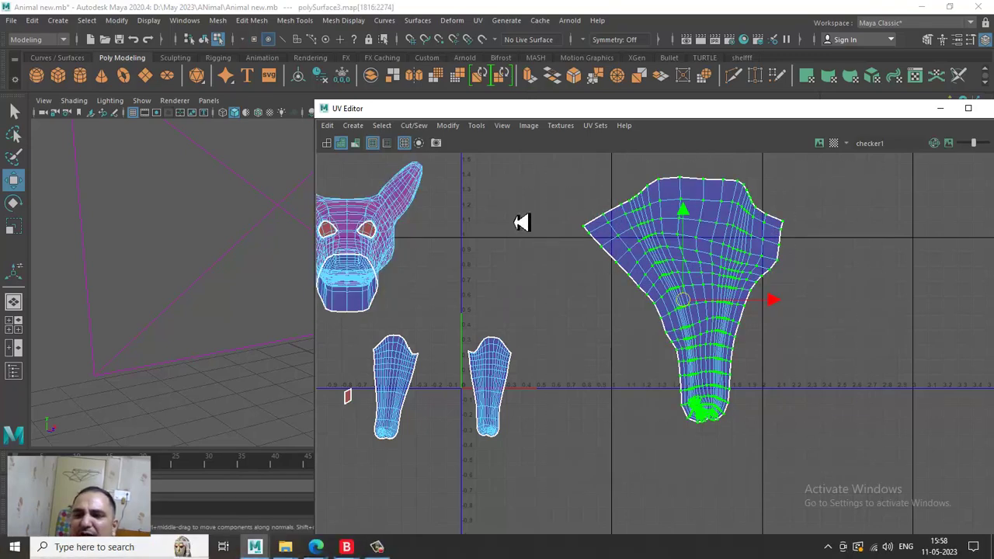
click(476, 125)
click(562, 260)
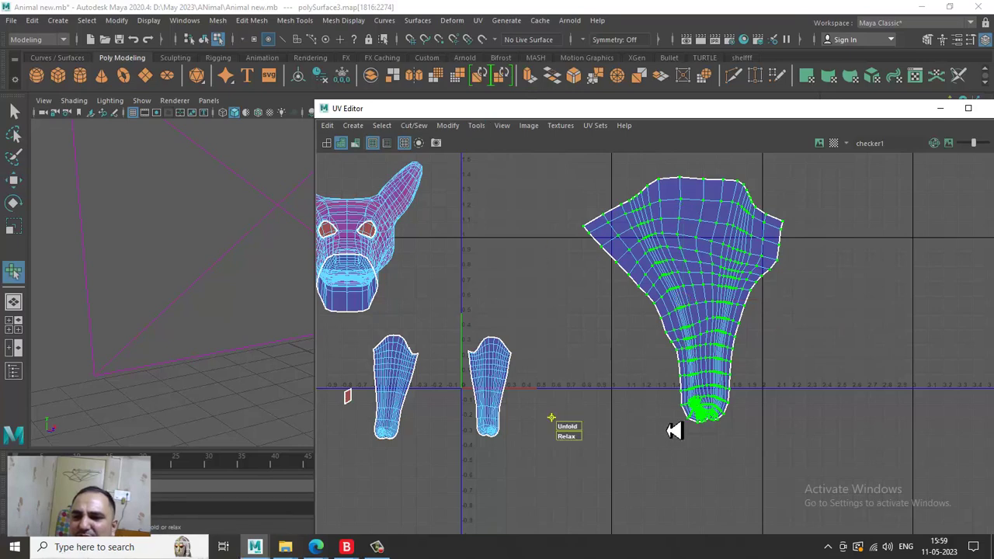
mouse_move(581, 436)
mouse_down()
mouse_move(877, 435)
mouse_move(319, 436)
mouse_up()
click(820, 340)
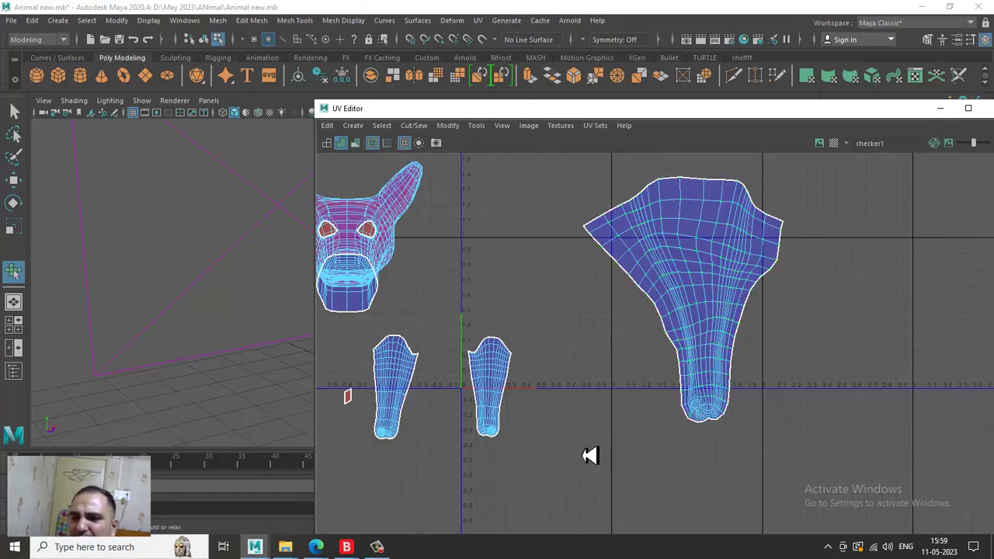
- Relax the whole hind leg UV shell once more and put the UV Editor out of the way
drag(569, 175, 878, 466)
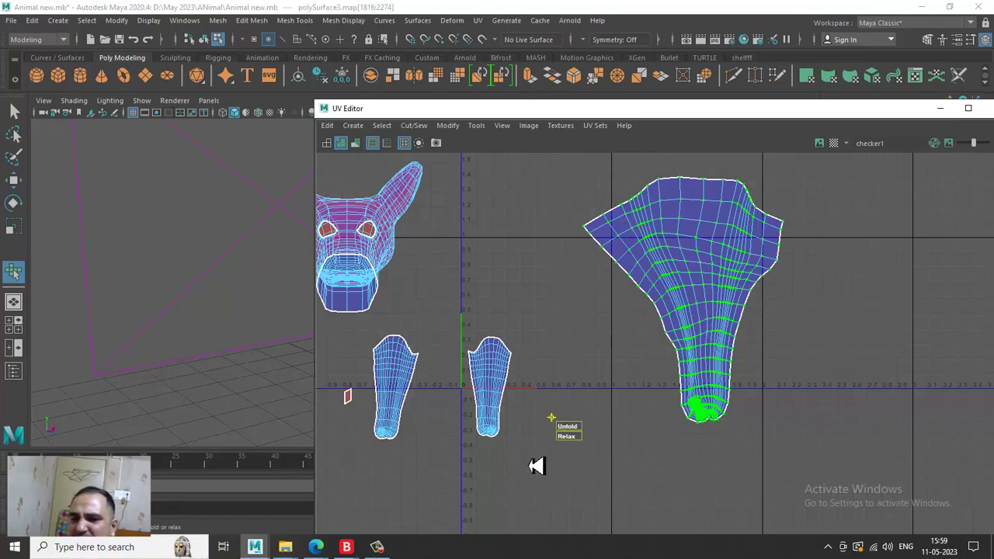
mouse_move(579, 447)
mouse_down()
mouse_move(604, 451)
mouse_move(481, 440)
mouse_up()
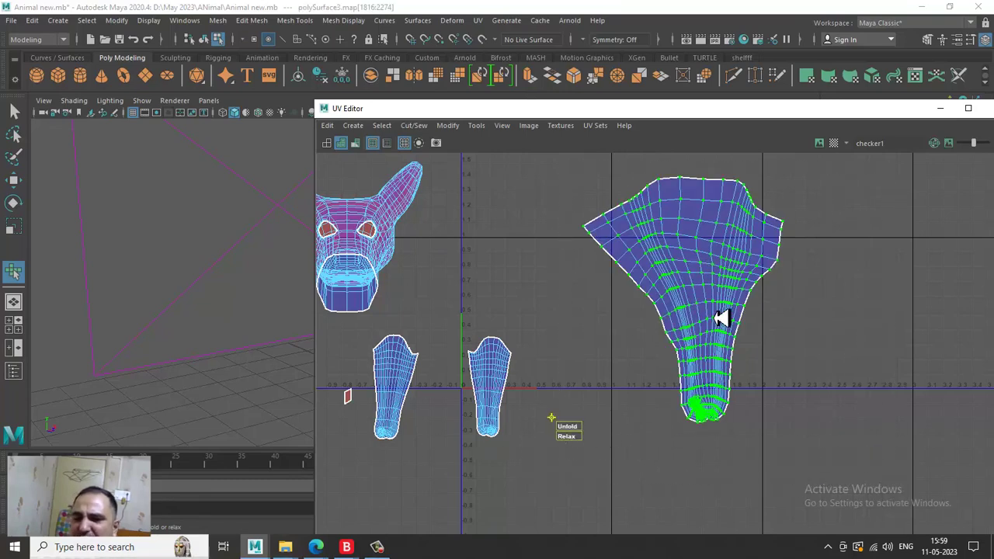
click(946, 109)
- Return to object mode and examine the checker pattern on the unwrapped hind leg against the front legs
alt+drag(637, 344, 468, 262)
right_drag(444, 205, 614, 123)
click(589, 140)
alt+drag(427, 228, 466, 224)
click(467, 225)
alt+drag(522, 253, 476, 260)
alt+right_drag(322, 317, 453, 386)
mouse_move(233, 317)
alt+mouse_down()
mouse_move(279, 313)
mouse_move(238, 329)
alt+mouse_up()
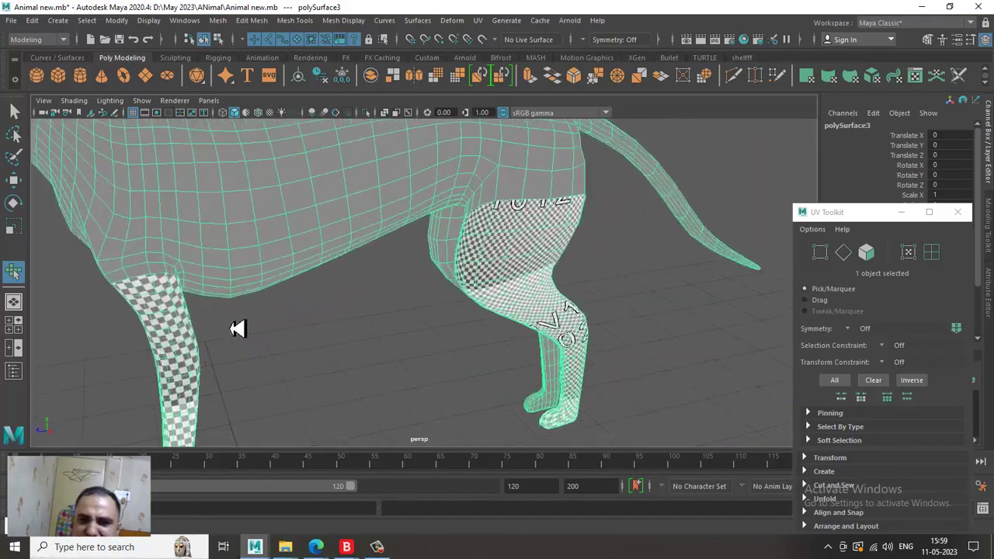
alt+right_drag(505, 272, 448, 239)
alt+drag(448, 239, 671, 356)
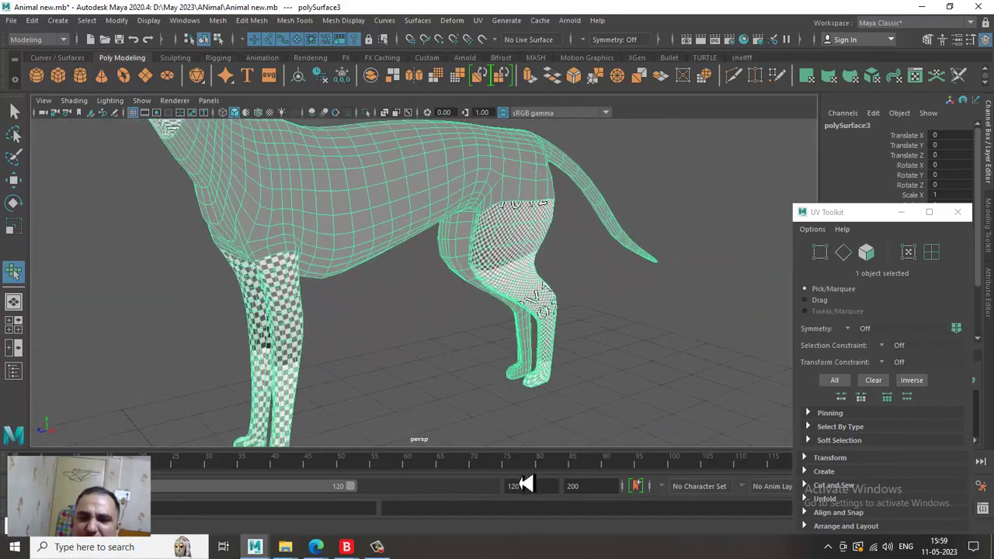
alt+right_drag(507, 318, 470, 264)
click(379, 547)
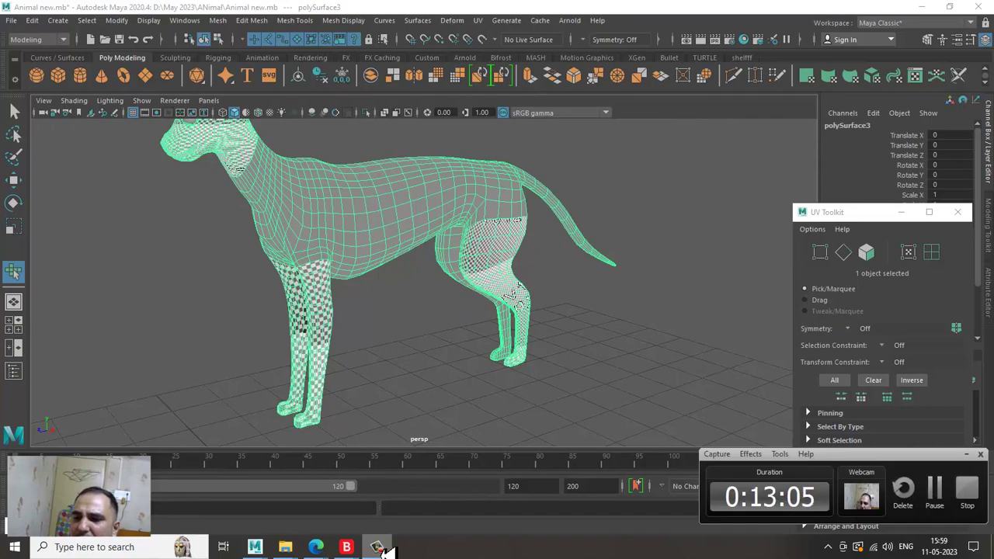
click(380, 548)
- Switch to face selection and lasso the faces of the other, still unmapped hind leg
alt+drag(487, 333, 476, 141)
right_click(475, 142)
right_drag(475, 141, 476, 181)
alt+drag(497, 248, 531, 283)
click(15, 134)
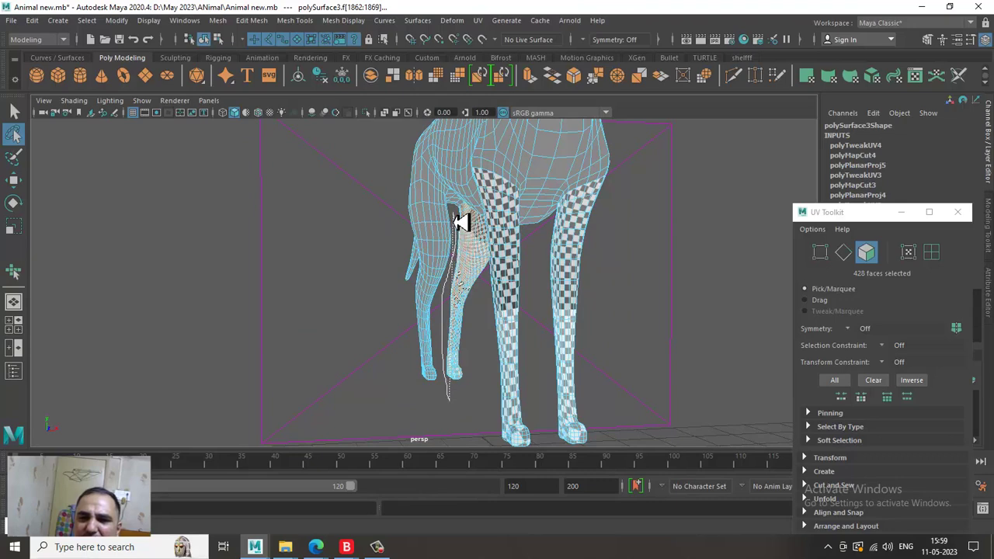
drag(355, 461, 358, 460)
mouse_move(406, 268)
alt+mouse_down()
mouse_move(444, 258)
mouse_move(428, 203)
alt+mouse_up()
key(w)
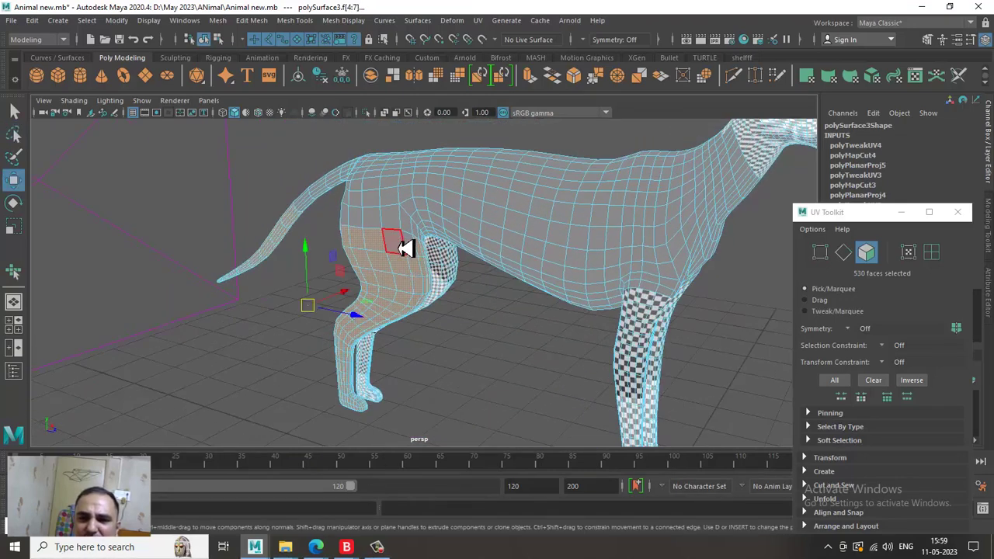
- Trim the face selection on the outer thigh to a clean upper boundary, dropping faces outside the hind leg
drag(146, 146, 311, 314)
alt+right_drag(432, 238, 530, 341)
shift+click(376, 228)
alt+drag(437, 236, 518, 268)
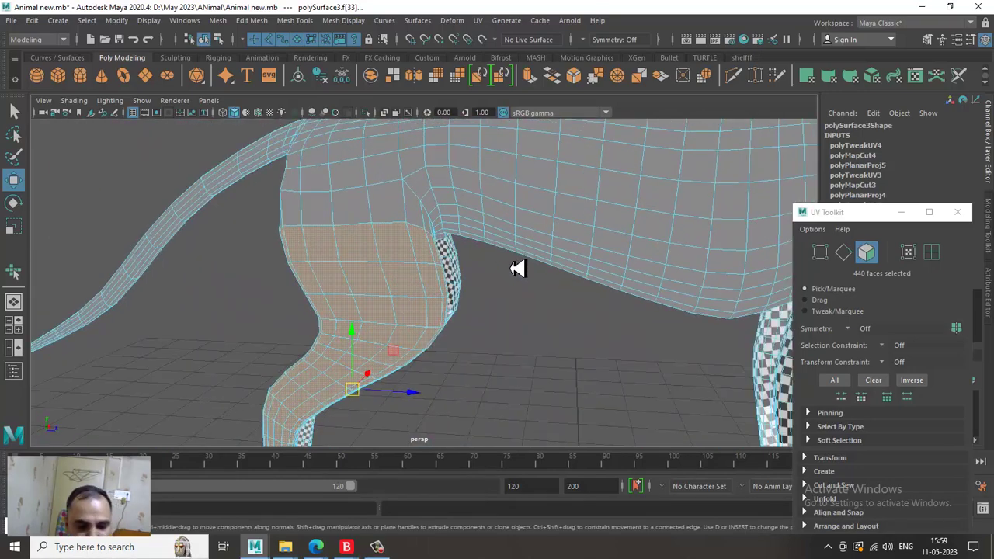
scroll(550, 341, down, 5)
alt+drag(456, 344, 535, 244)
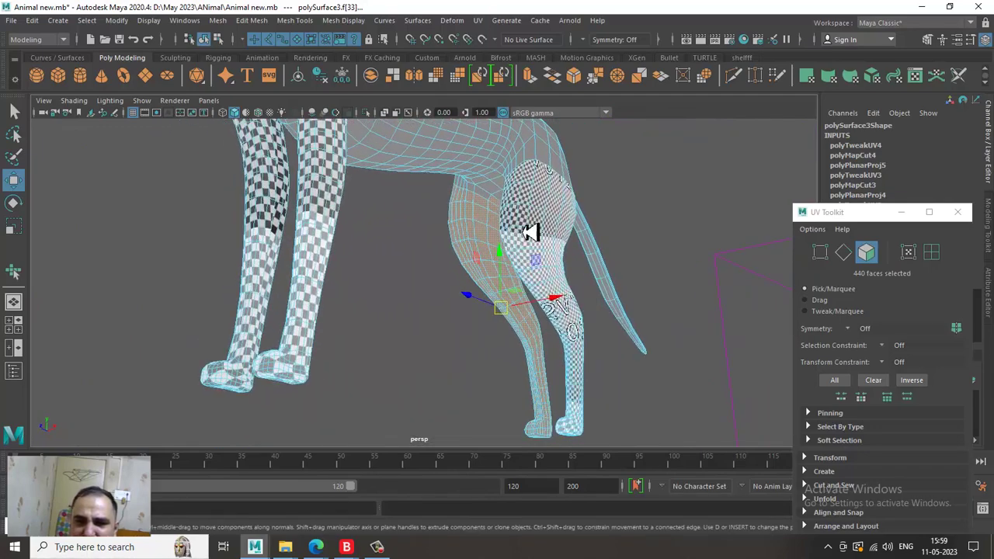
alt+right_drag(536, 244, 623, 353)
alt+drag(624, 354, 453, 383)
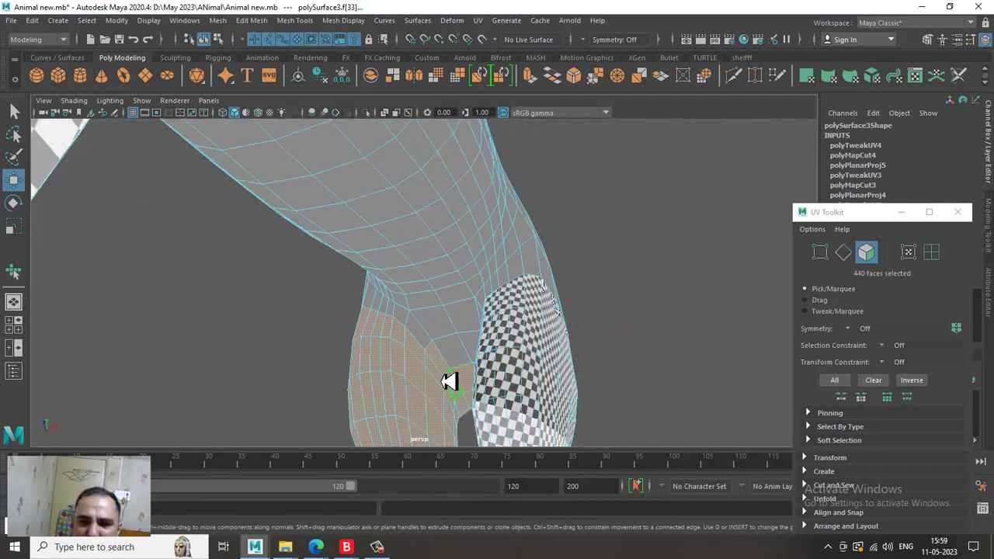
- Deselect the stray faces bridging the two hind legs and check the remaining leg selection in wireframe
ctrl+click(463, 378)
alt+drag(497, 424, 476, 334)
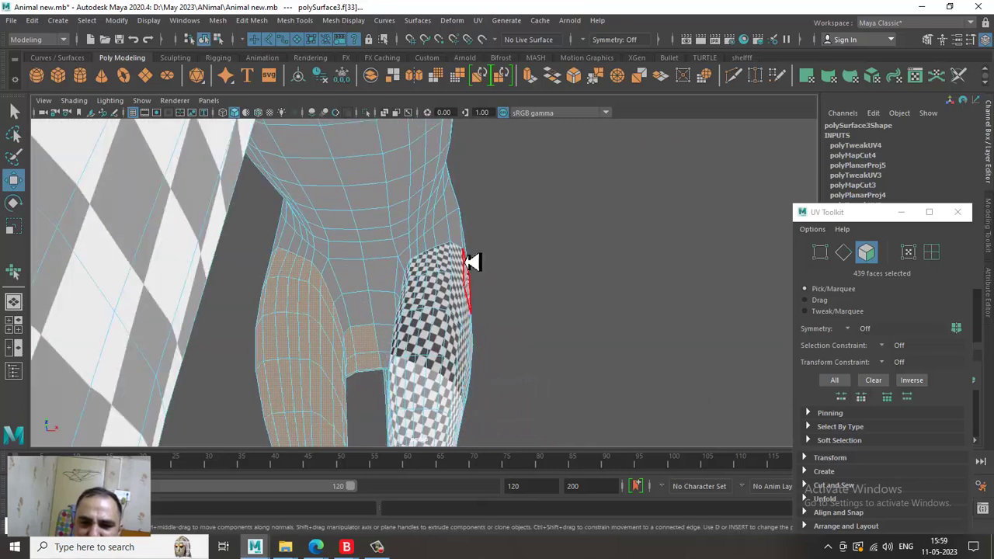
alt+drag(491, 378, 366, 354)
alt+drag(509, 390, 328, 417)
alt+drag(520, 338, 432, 308)
alt+right_drag(432, 308, 449, 250)
mouse_move(448, 248)
alt+mouse_down()
mouse_move(477, 297)
mouse_move(506, 271)
mouse_move(459, 284)
mouse_move(492, 269)
mouse_move(748, 315)
mouse_move(548, 326)
mouse_move(481, 196)
mouse_move(486, 313)
mouse_move(471, 318)
alt+mouse_up()
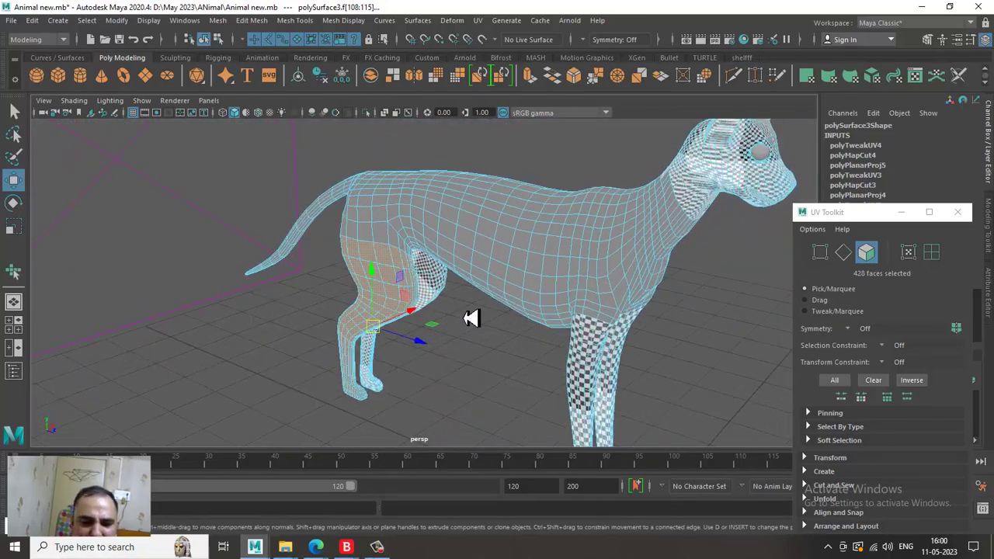
key(4)
mouse_move(542, 383)
alt+mouse_down()
mouse_move(407, 339)
mouse_move(517, 349)
mouse_move(419, 284)
mouse_move(490, 350)
alt+mouse_up()
key(6)
- Apply a planar UV projection to the selected faces of the second hind leg
click(478, 21)
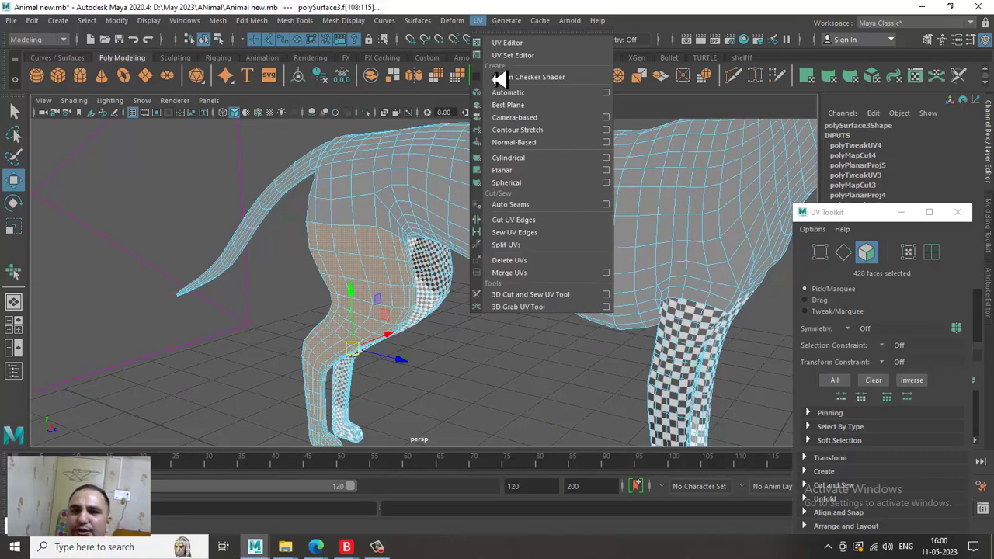
click(607, 171)
click(728, 199)
click(699, 295)
alt+drag(376, 238, 401, 254)
click(478, 22)
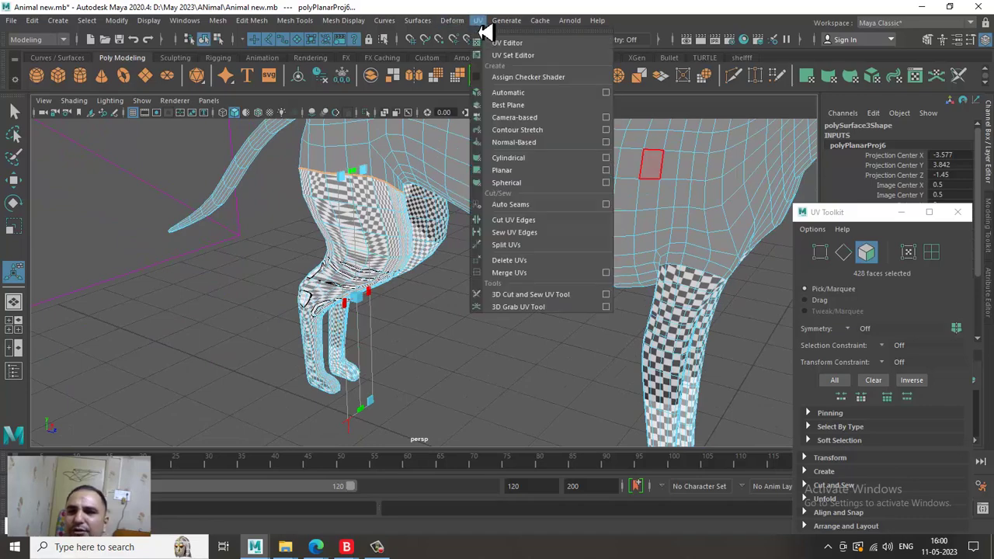
- Switch to edge selection and turn off the checker map and texture image display in the UV Editor
alt+drag(424, 292, 460, 238)
scroll(444, 220, up, 5)
right_drag(375, 187, 357, 93)
alt+drag(359, 175, 389, 186)
scroll(388, 185, up, 1)
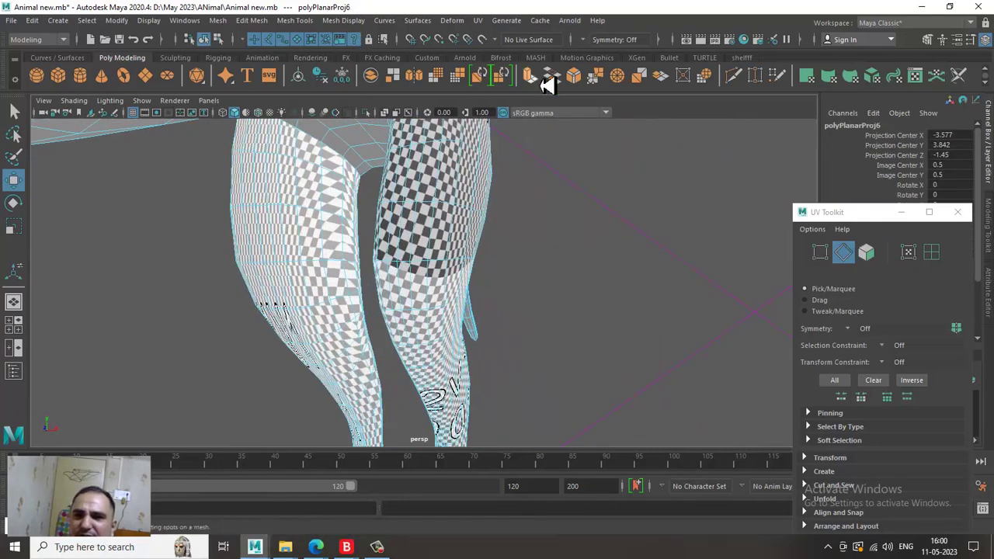
click(478, 21)
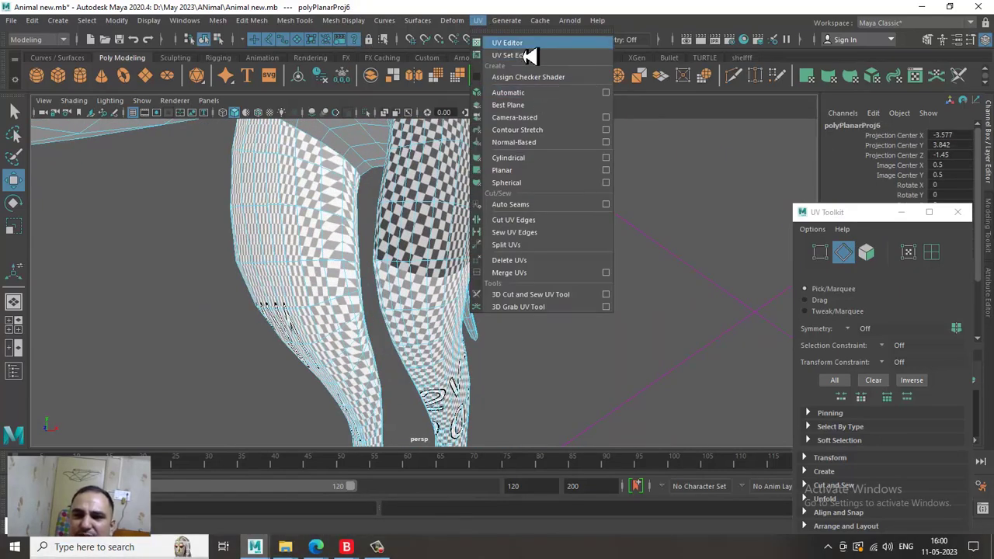
click(521, 45)
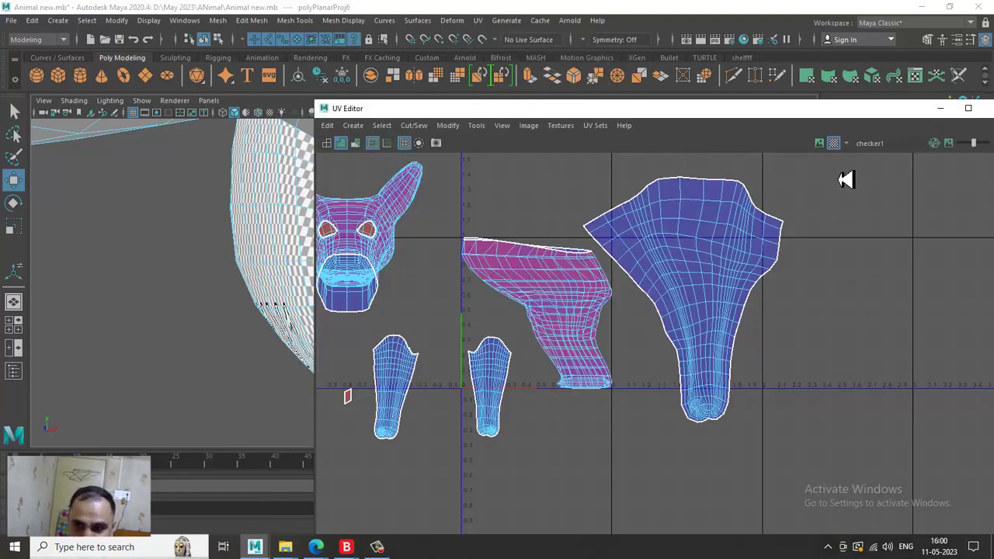
click(834, 144)
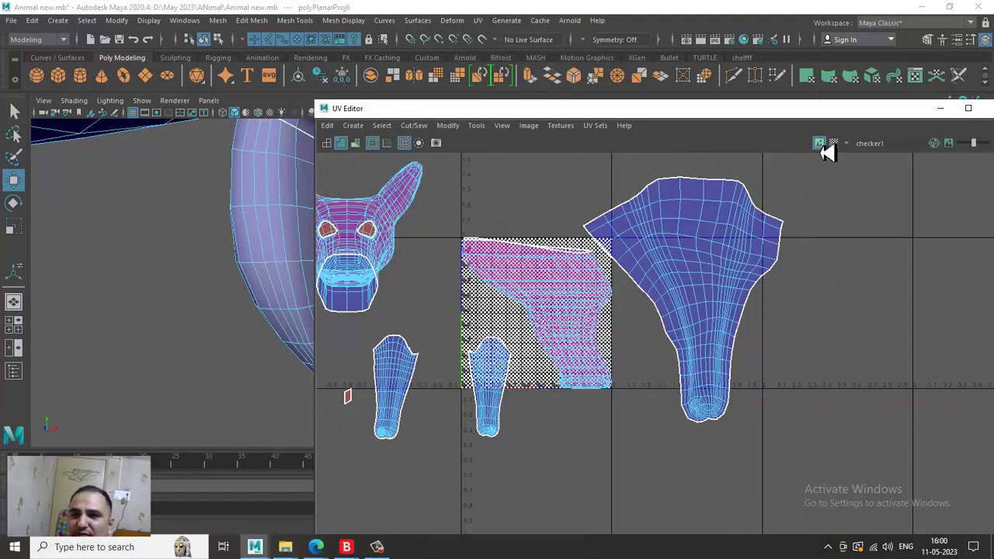
click(822, 144)
click(941, 110)
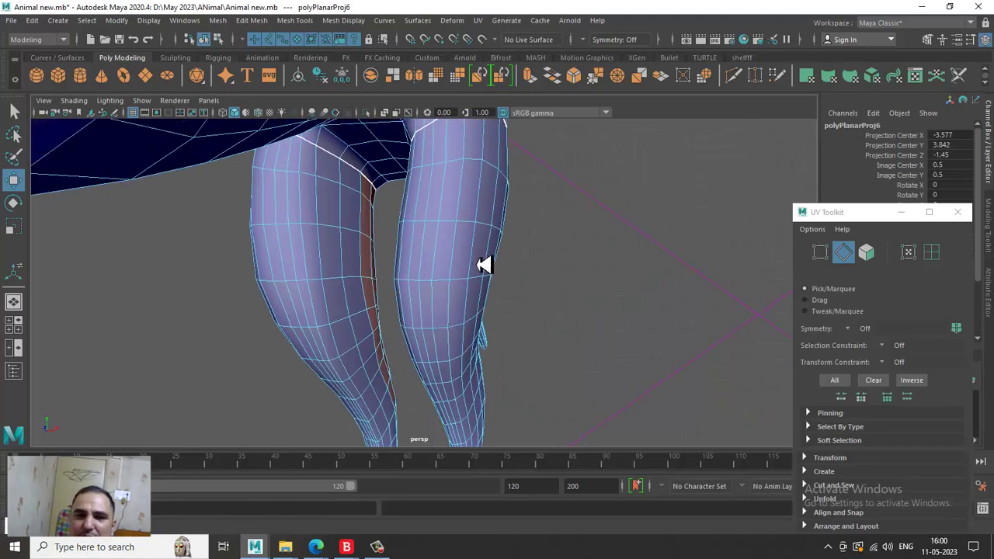
- Select the seam edges running down the inner side of the second hind leg's thigh
scroll(344, 211, up, 3)
alt+drag(368, 208, 377, 231)
click(363, 211)
alt+drag(366, 309, 368, 245)
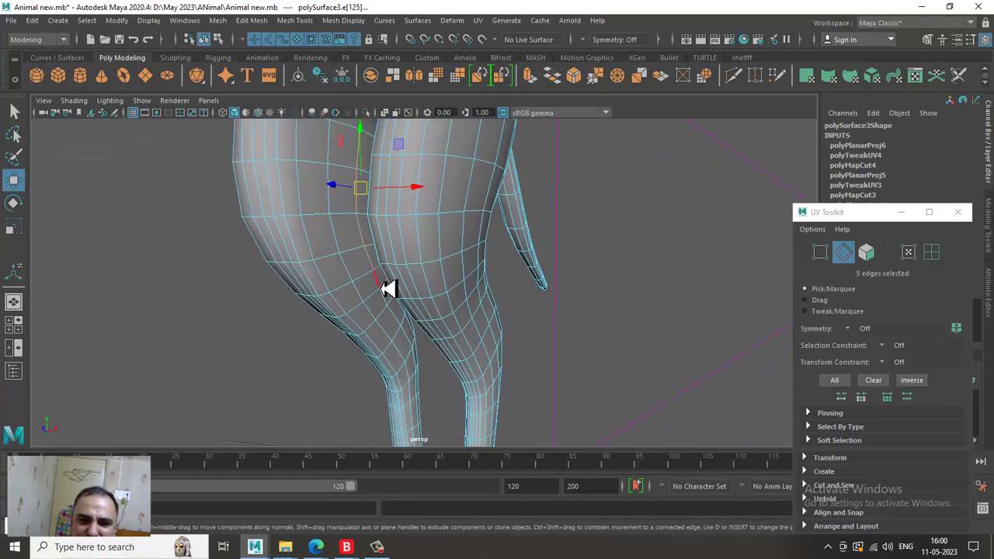
alt+drag(405, 334, 396, 278)
alt+drag(460, 307, 414, 265)
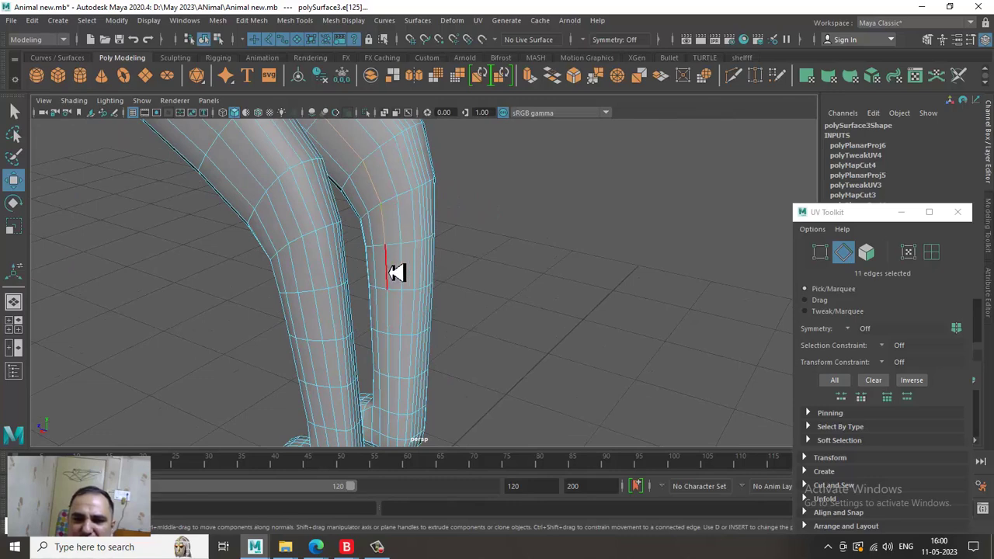
- Extend the seam edge selection down the second hind leg's lower leg and foot to the sole
scroll(396, 272, down, 3)
shift+click(378, 233)
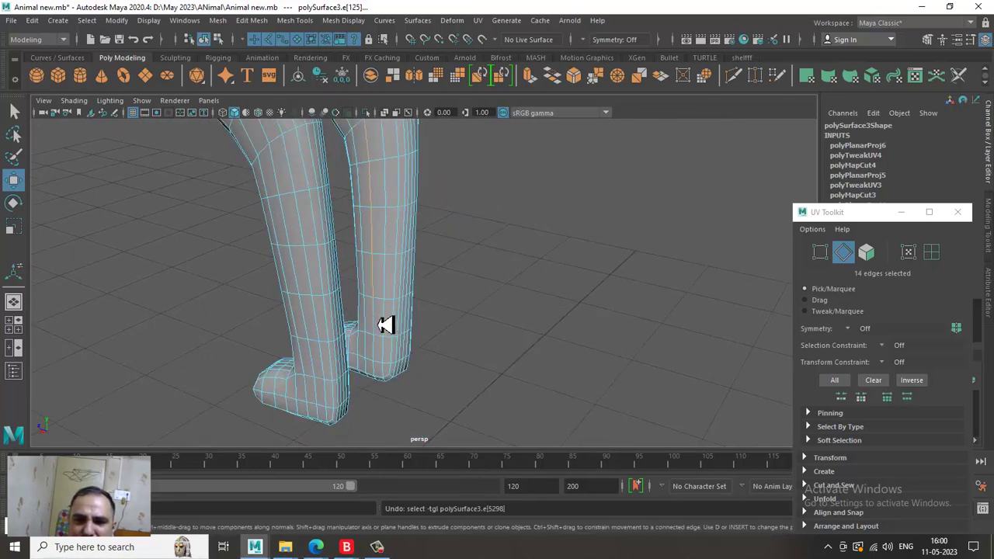
shift+click(383, 353)
alt+drag(383, 354, 432, 337)
alt+middle_drag(432, 337, 386, 306)
key(q)
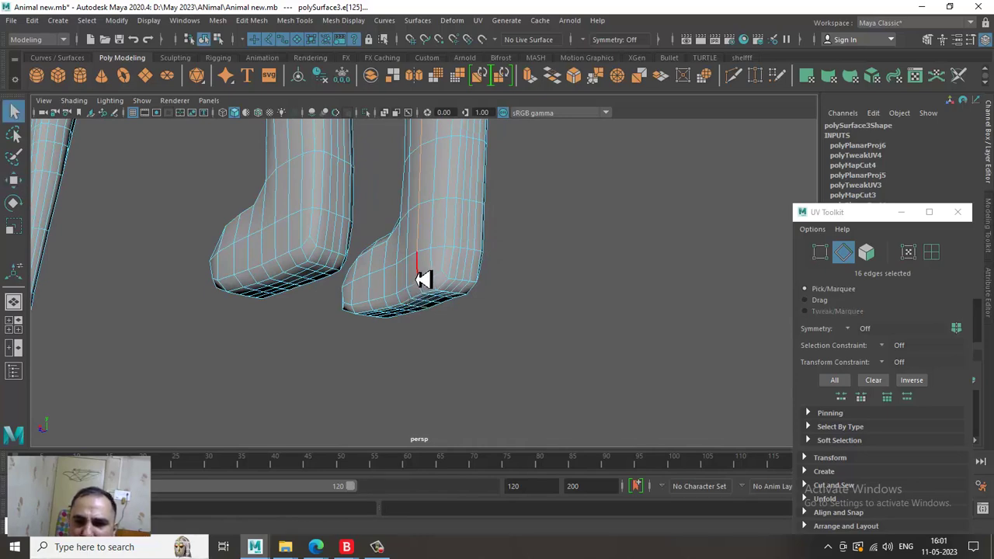
alt+drag(448, 312, 442, 297)
alt+right_drag(442, 298, 421, 181)
alt+drag(421, 182, 422, 310)
- Open the UV Editor and cut the UVs along the second hind leg's selected seam edges
click(479, 21)
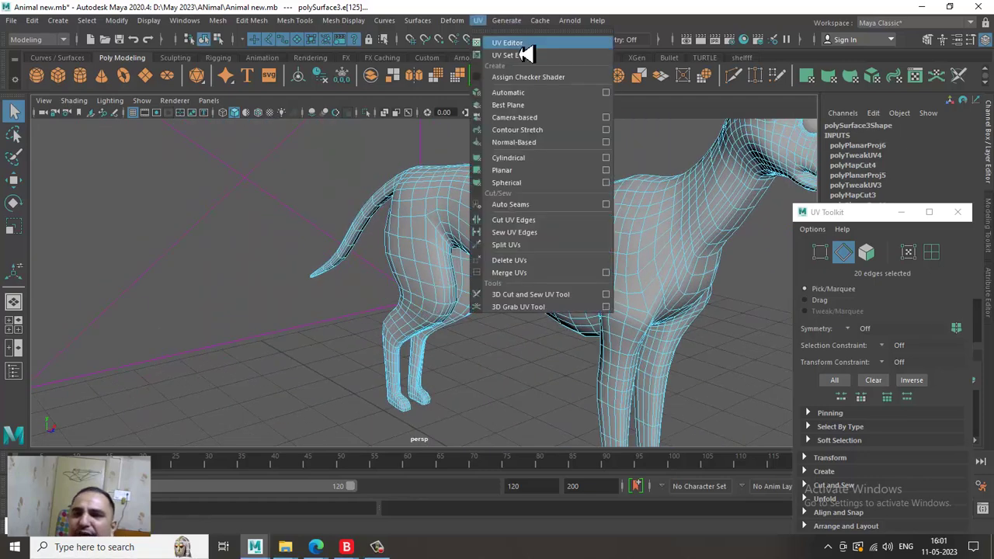
click(565, 43)
click(419, 127)
click(456, 195)
- Move the second hind leg's UV shell clear of the other shells and unfold it
right_drag(563, 262, 515, 241)
click(552, 292)
key(w)
drag(553, 323, 954, 310)
alt+middle_drag(954, 311, 533, 277)
drag(508, 307, 567, 308)
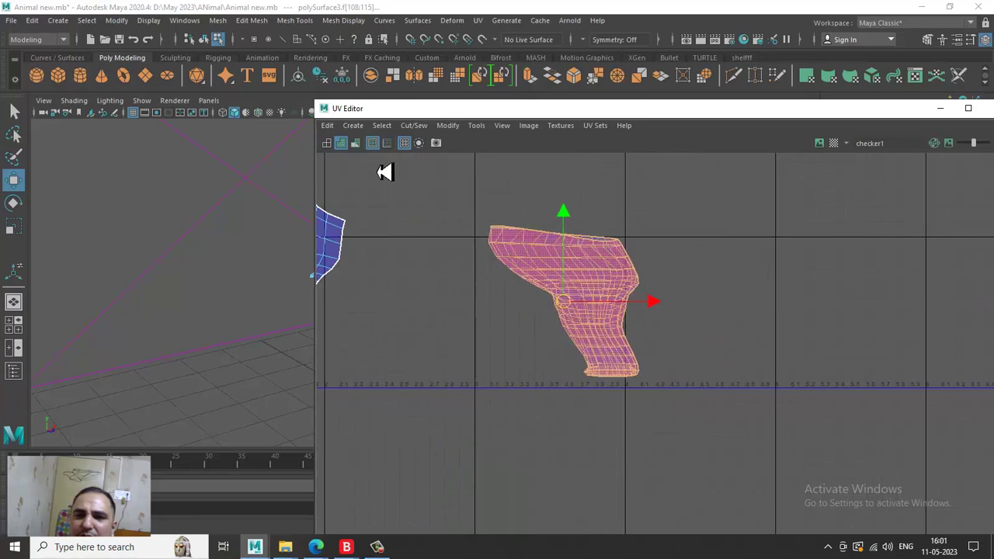
click(448, 125)
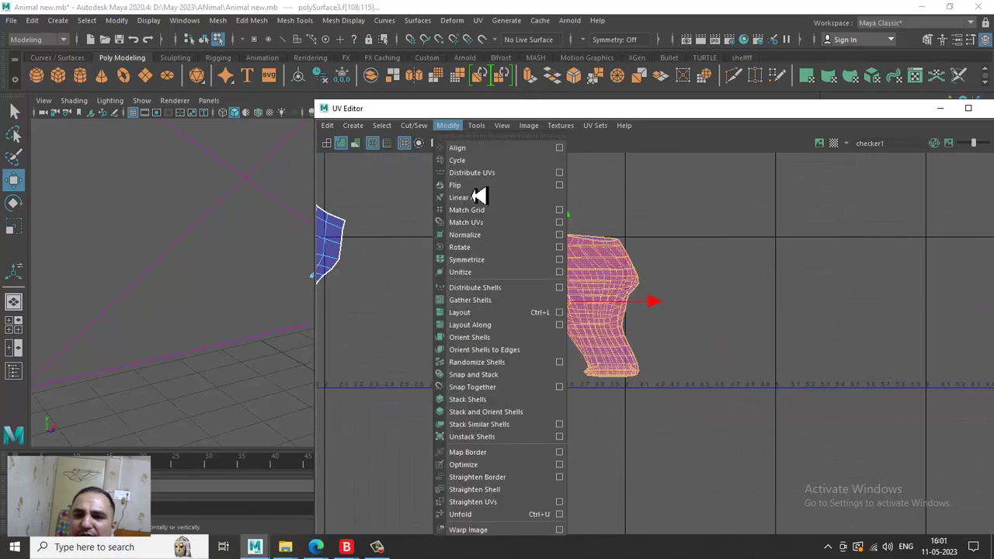
click(503, 515)
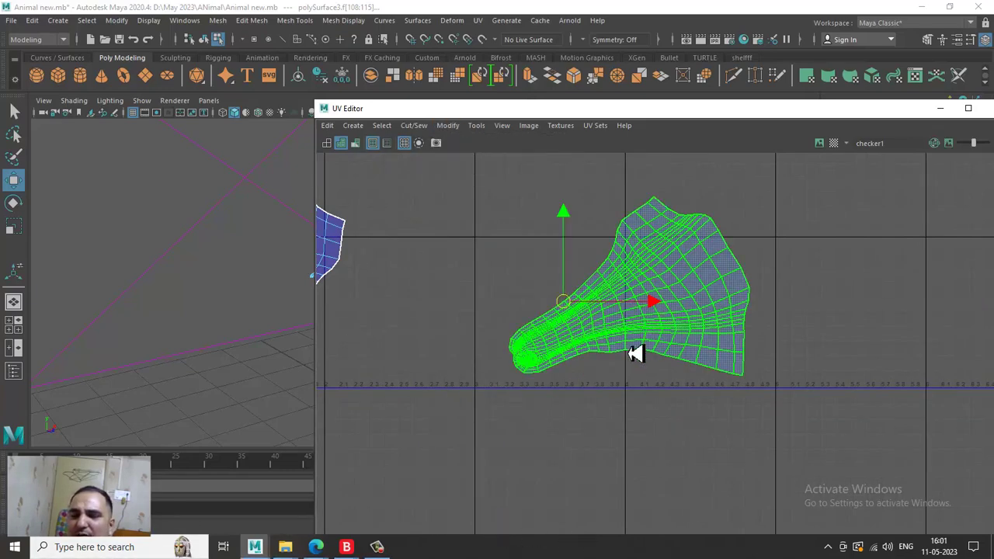
- Rotate the unfolded second hind leg shell upright with the foot pointing down
click(640, 398)
click(688, 282)
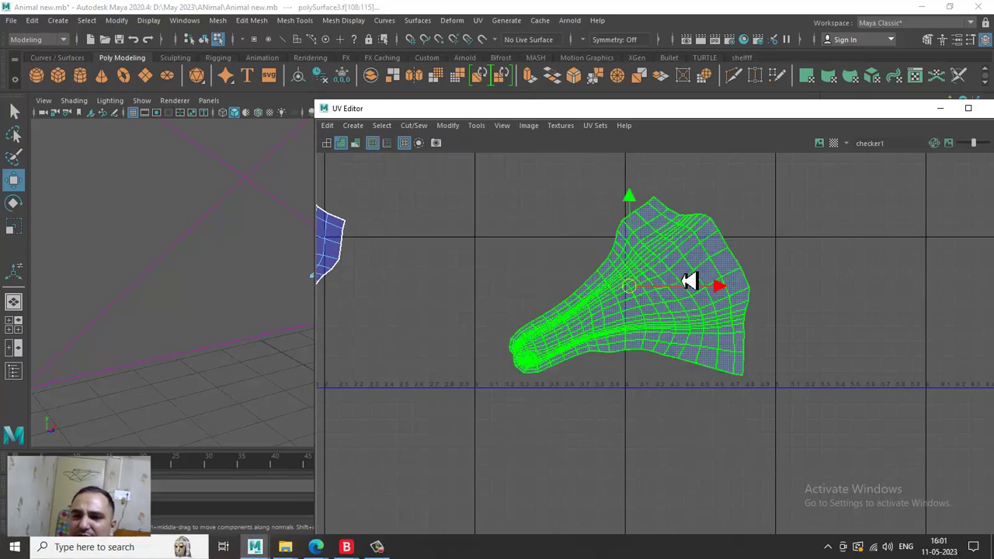
key(e)
drag(706, 249, 628, 195)
alt+middle_drag(579, 321, 661, 324)
click(565, 334)
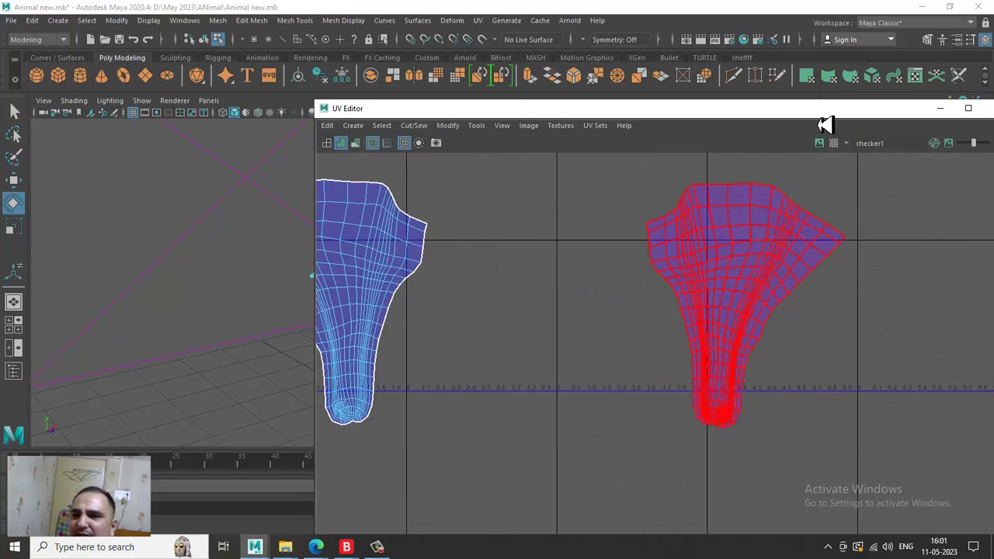
- Return to object mode, turn the checker map back on and bring all UV shells into view
click(938, 110)
alt+drag(584, 313, 531, 328)
right_drag(408, 204, 514, 104)
click(498, 240)
alt+drag(494, 239, 506, 243)
click(420, 240)
alt+drag(427, 239, 559, 266)
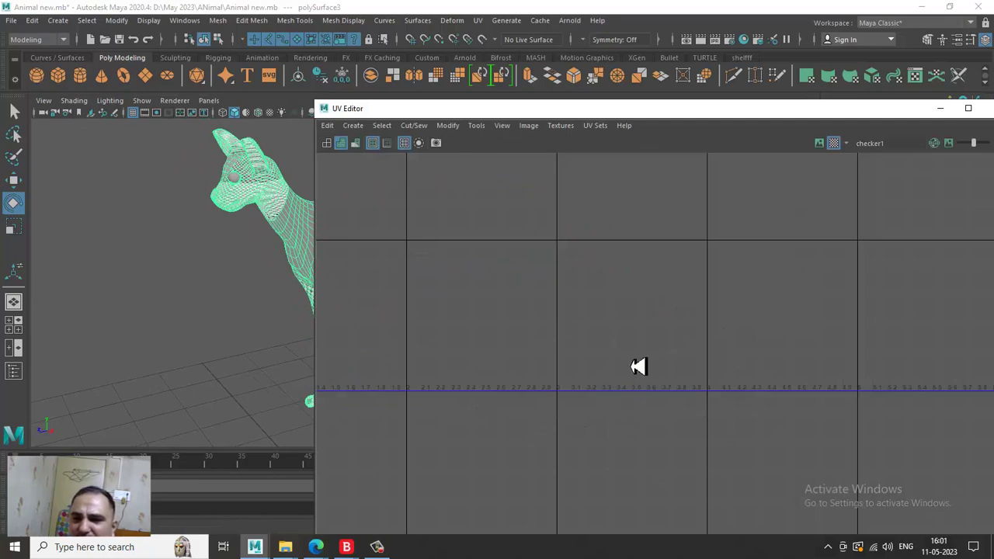
scroll(635, 255, down, 4)
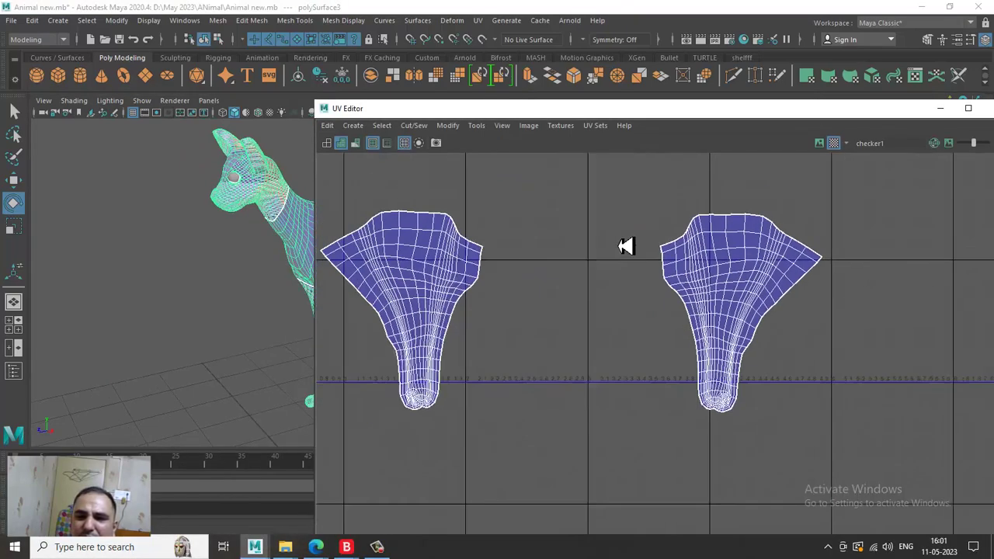
scroll(664, 336, down, 2)
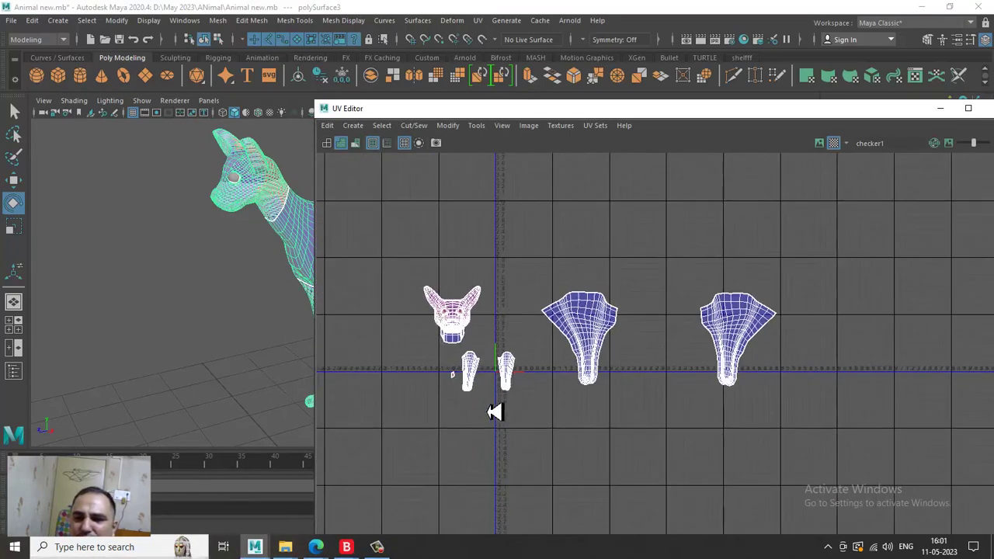
- Select the UV shells of both hind legs and both front legs and lay them out together
right_drag(567, 341, 510, 312)
click(603, 334)
shift+click(759, 342)
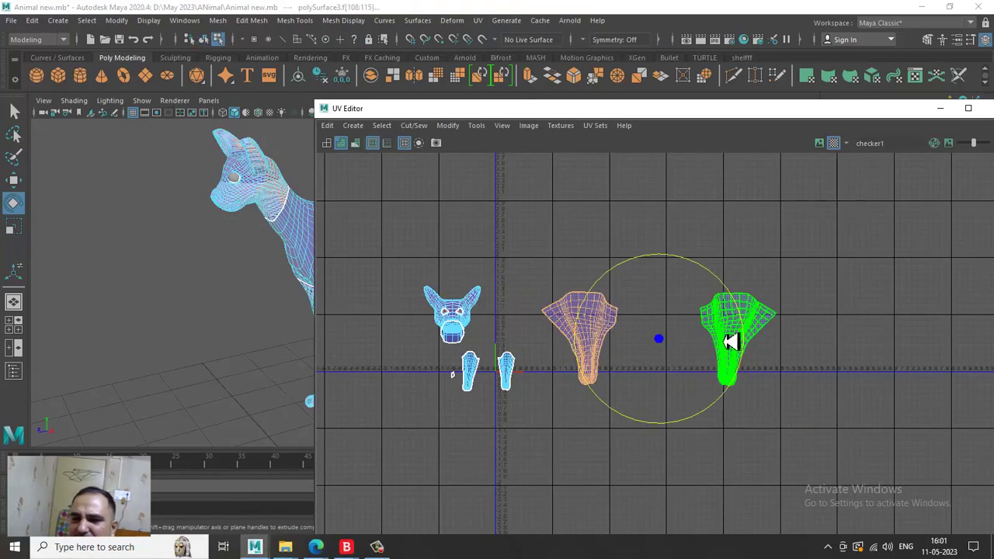
shift+click(508, 377)
shift+click(468, 378)
key(w)
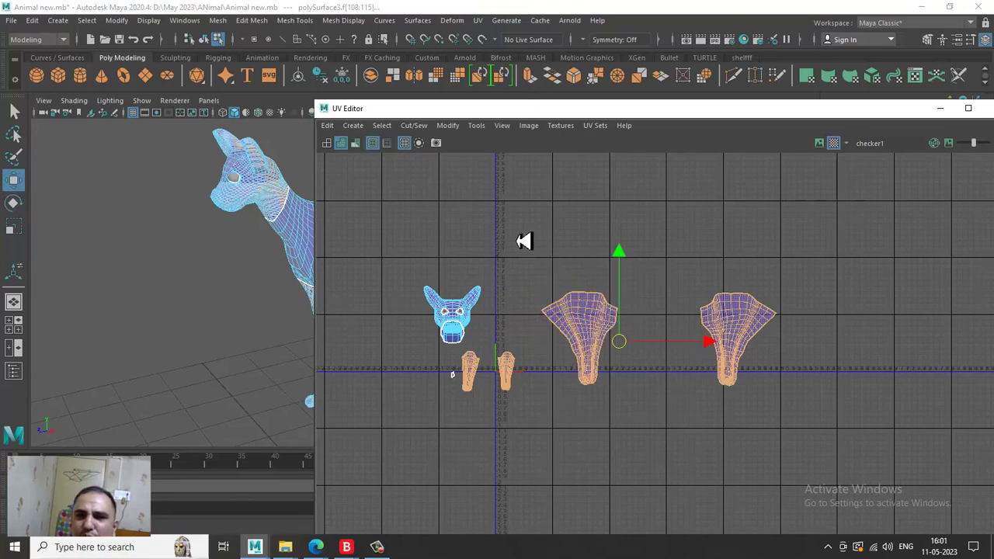
click(448, 125)
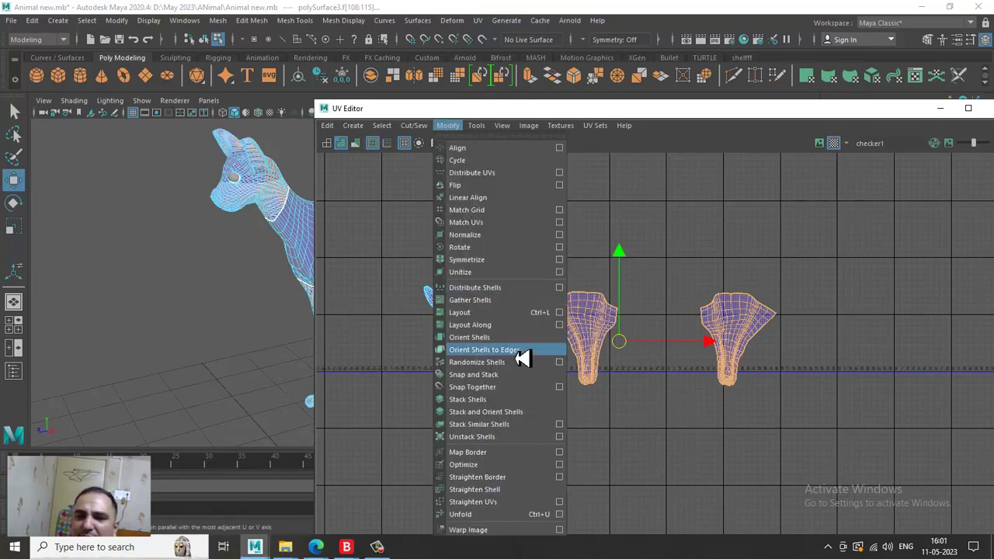
click(497, 313)
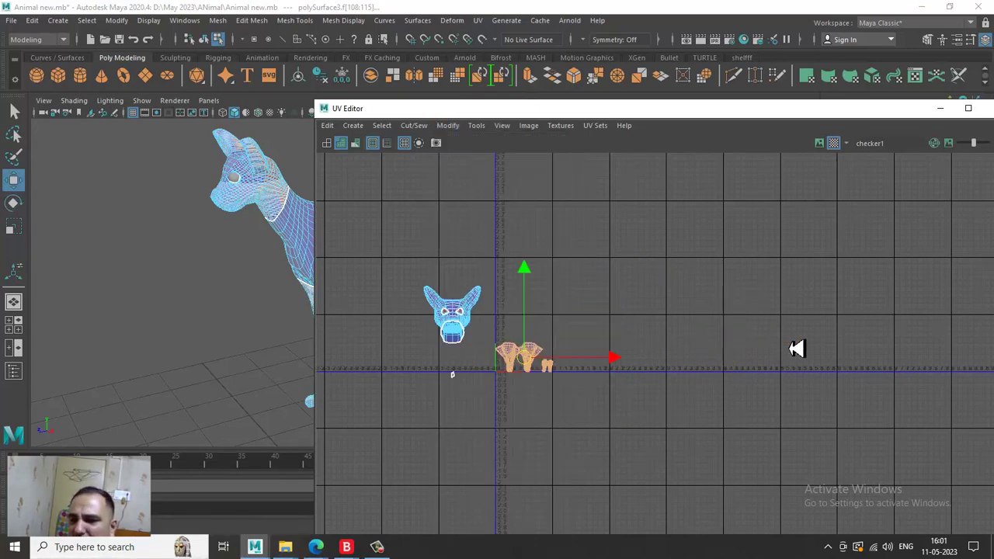
- Return to object mode and move the UV Editor aside to view the whole checkered model beside the packed leg shells
scroll(377, 437, up, 5)
alt+right_drag(688, 335, 758, 399)
alt+middle_drag(637, 284, 673, 239)
alt+right_drag(672, 239, 728, 311)
mouse_move(213, 273)
alt+middle_down()
mouse_move(122, 295)
mouse_move(191, 295)
alt+middle_up()
mouse_move(189, 205)
right_down()
mouse_move(313, 140)
mouse_move(256, 191)
right_up()
click(237, 284)
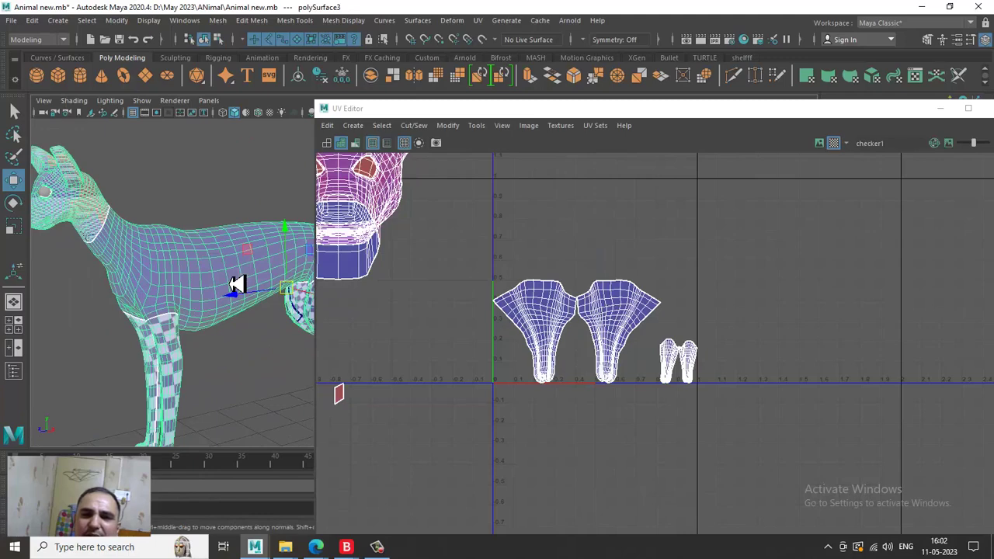
scroll(278, 365, down, 3)
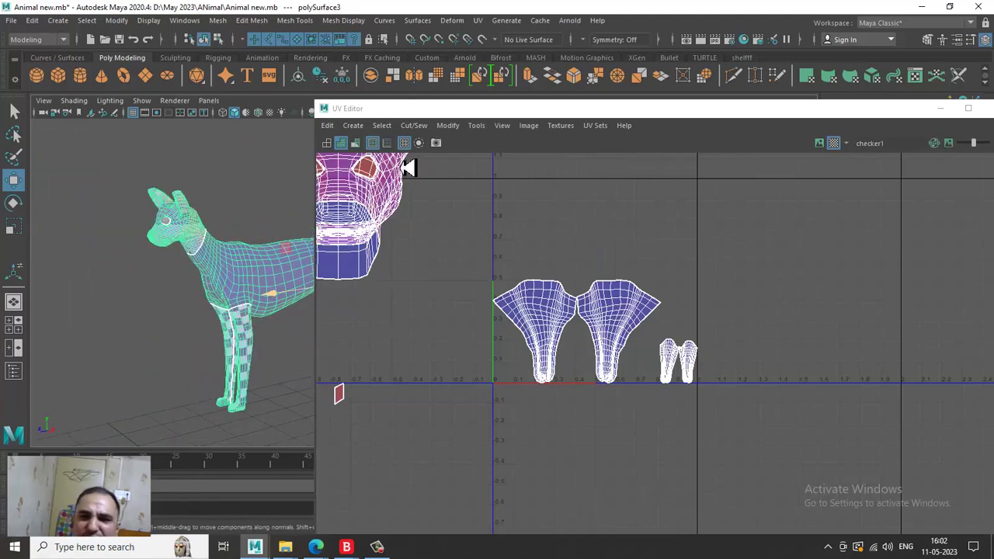
drag(422, 110, 514, 85)
alt+drag(335, 290, 259, 309)
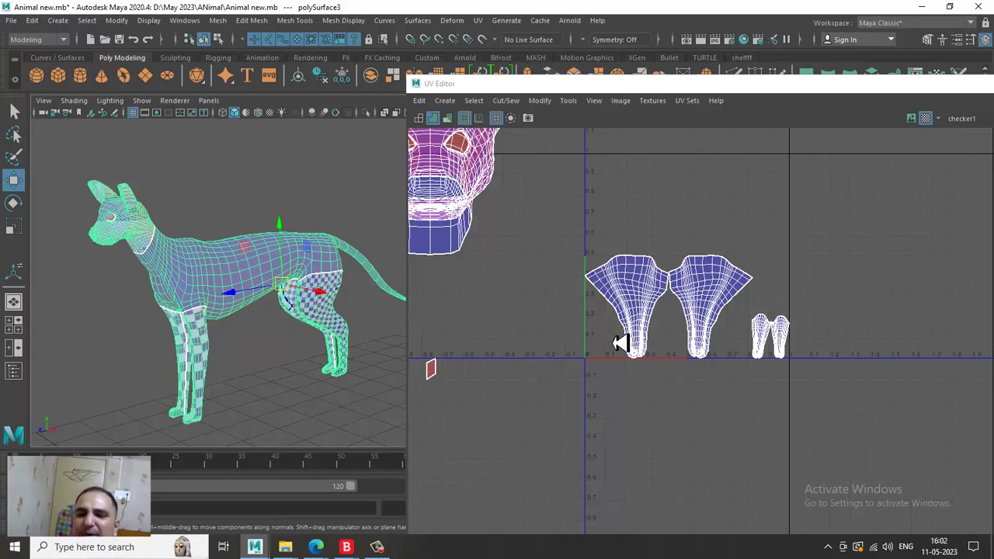
alt+right_drag(764, 319, 801, 320)
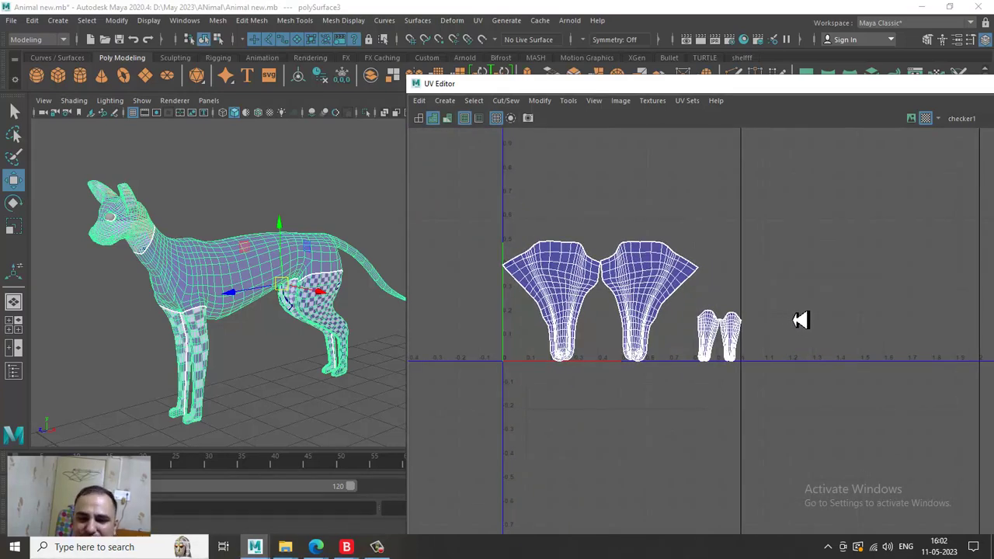